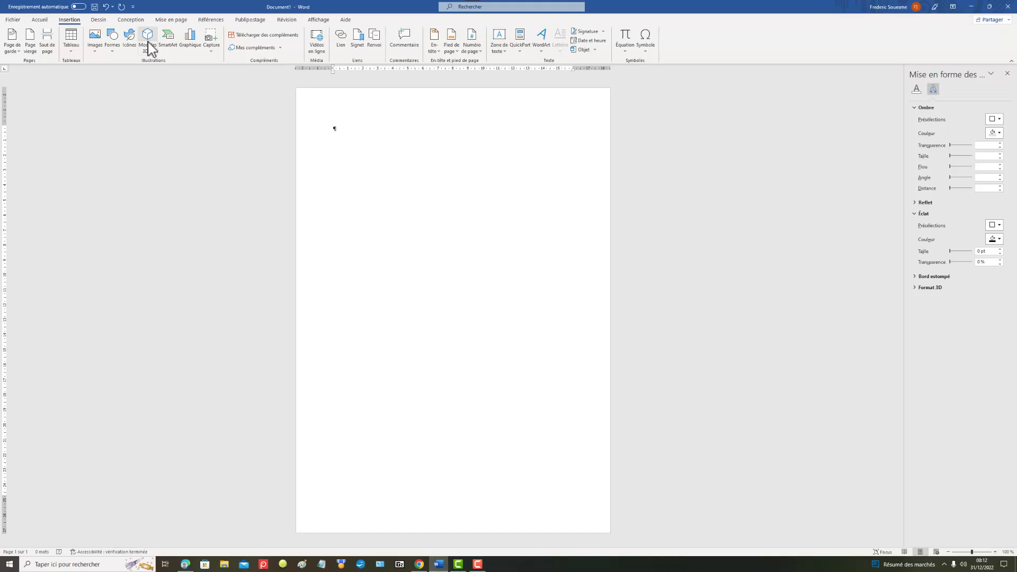
Step: Draw a circle about 10.43 cm across in the upper middle of the page and apply the solid green shape style
left_click(116, 49)
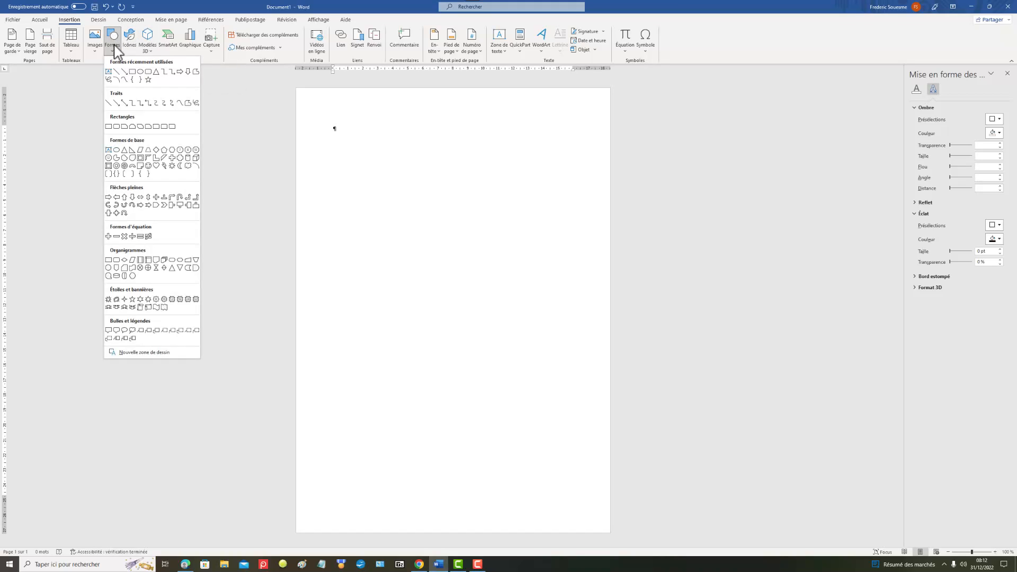
left_click(141, 72)
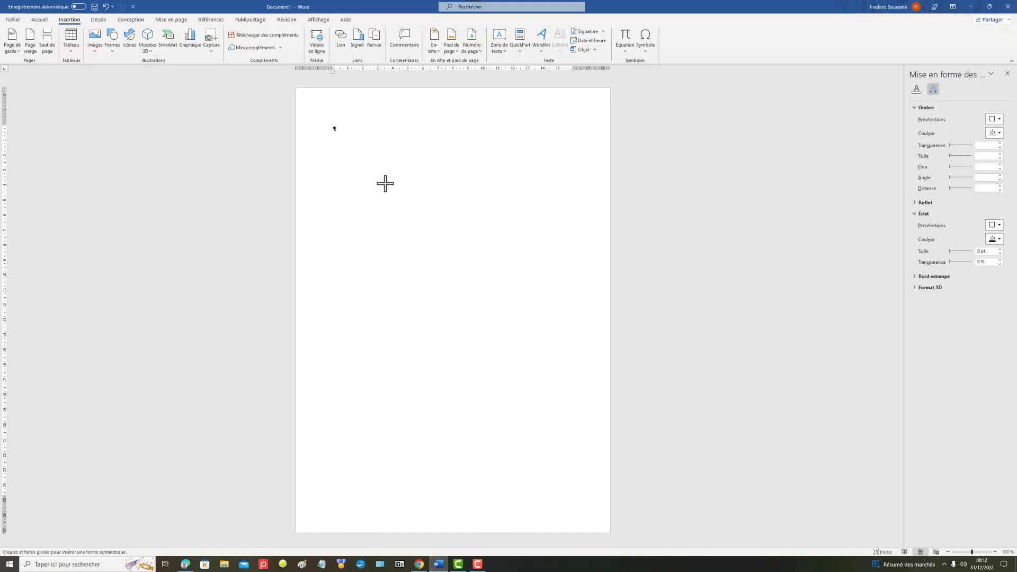
left_click_drag(384, 180, 475, 337)
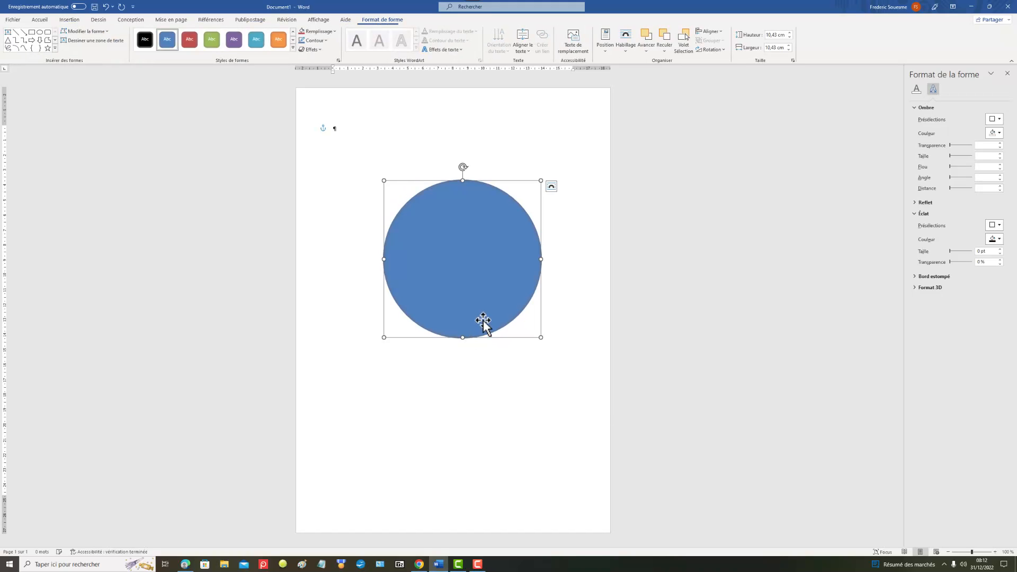
left_click(211, 42)
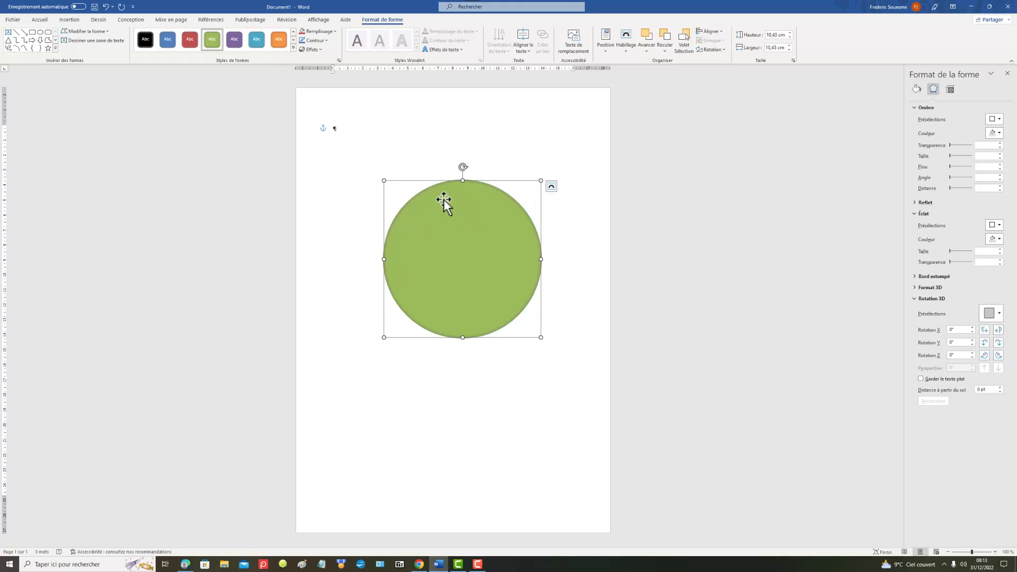
Step: Give the green circle a 6 pt outline in dark red (Accentuation2, plus sombre 25 %)
left_click(326, 41)
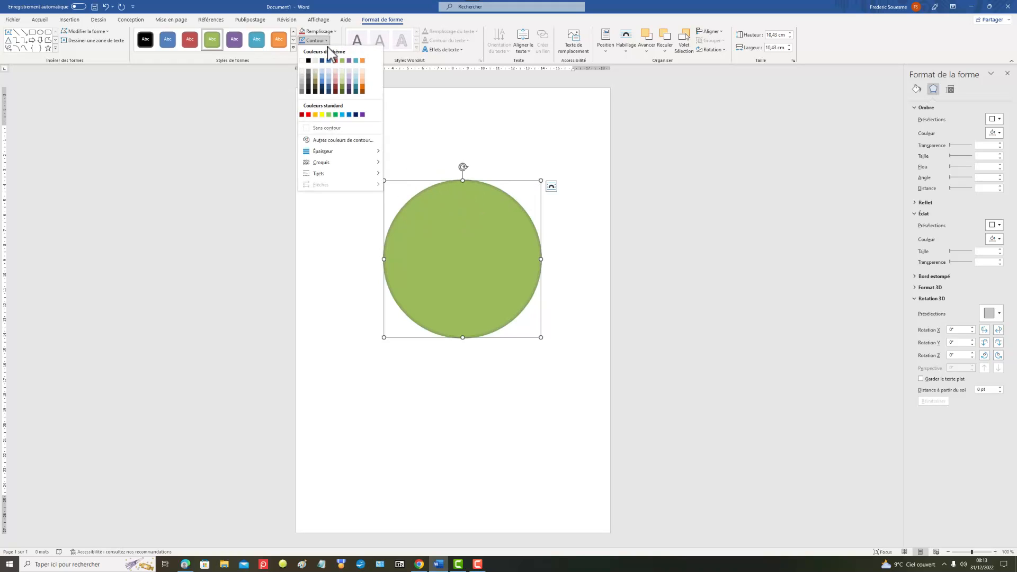
mouse_move(349, 153)
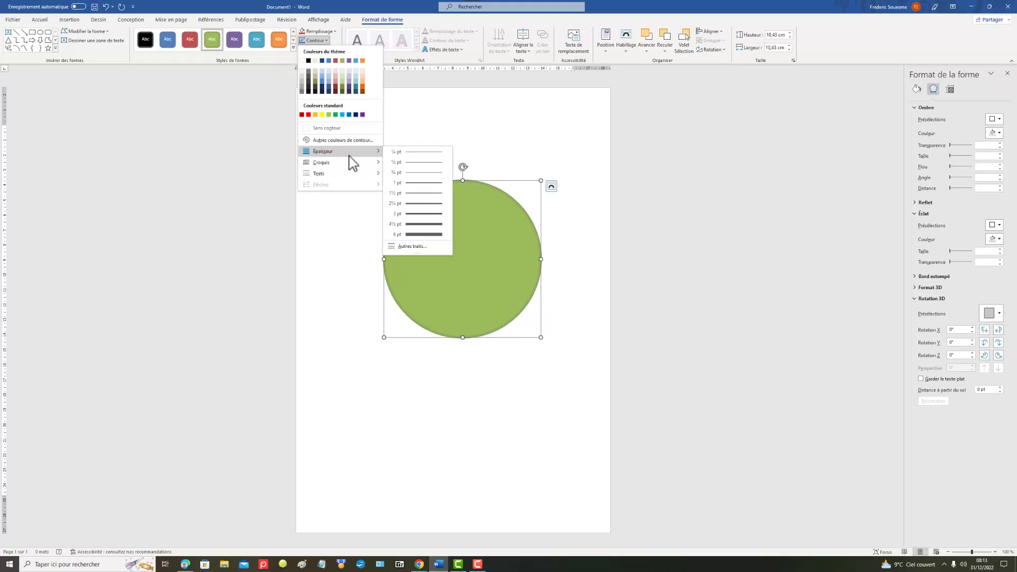
left_click(428, 234)
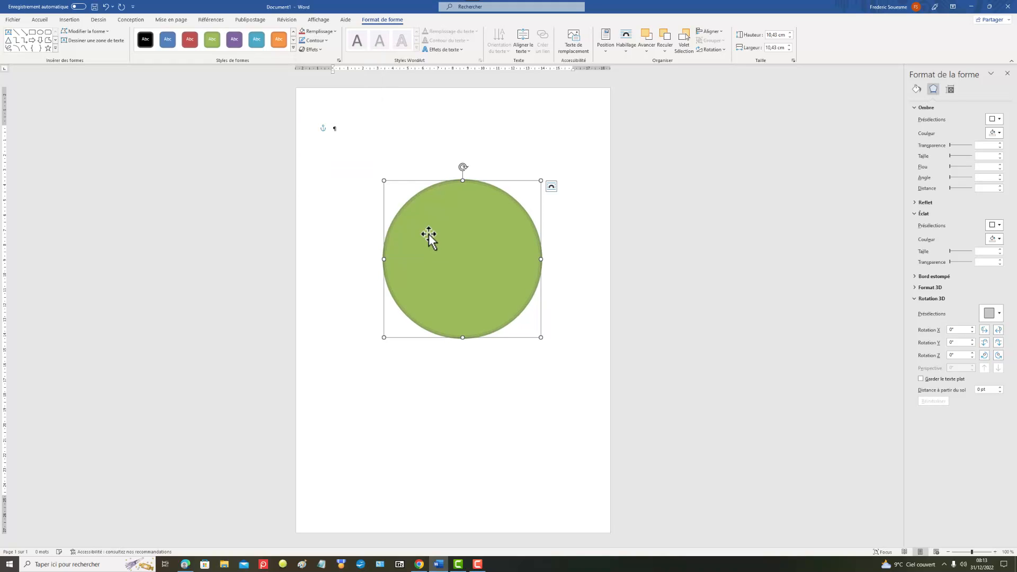
left_click(329, 41)
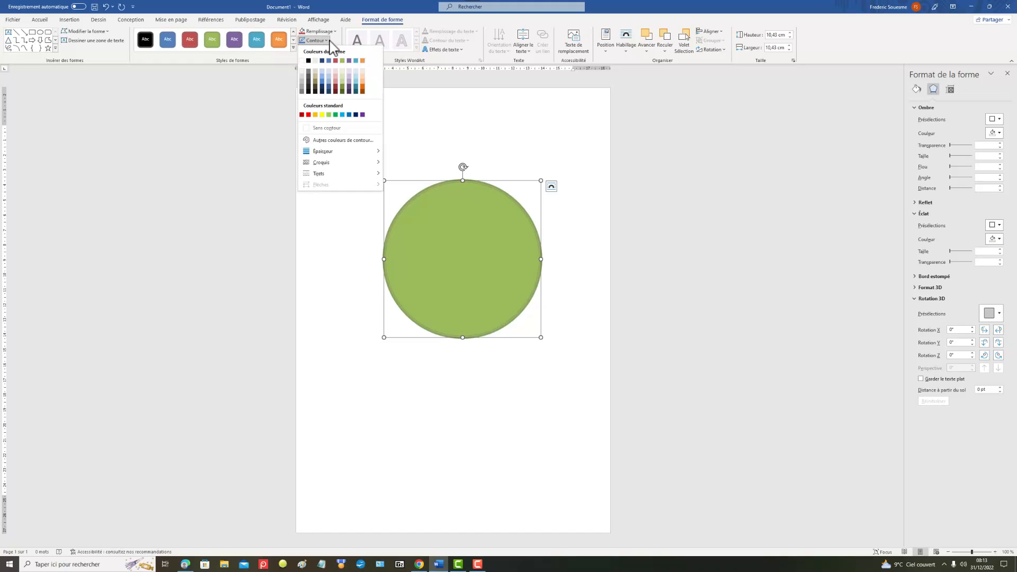
left_click(337, 90)
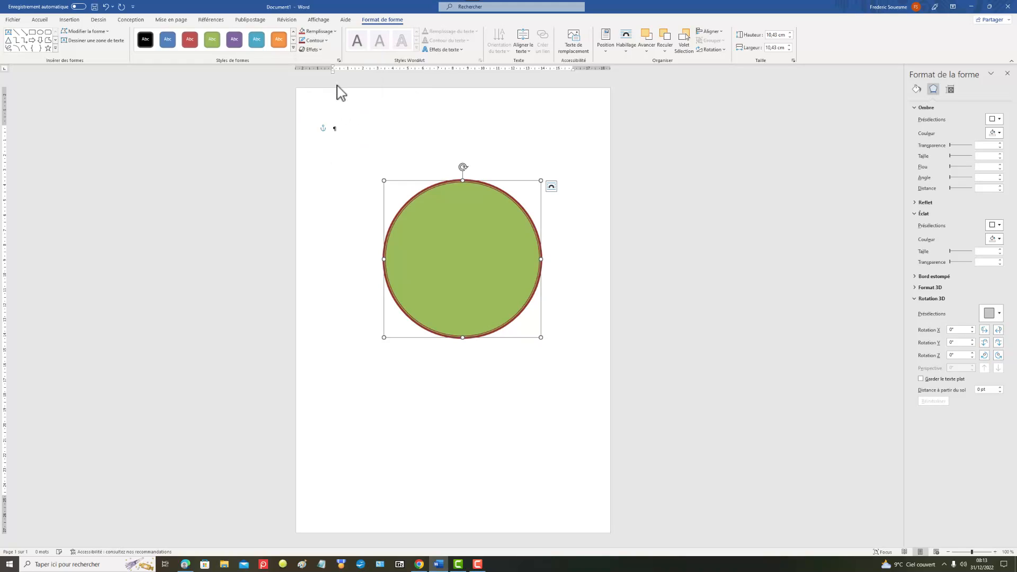
left_click(465, 112)
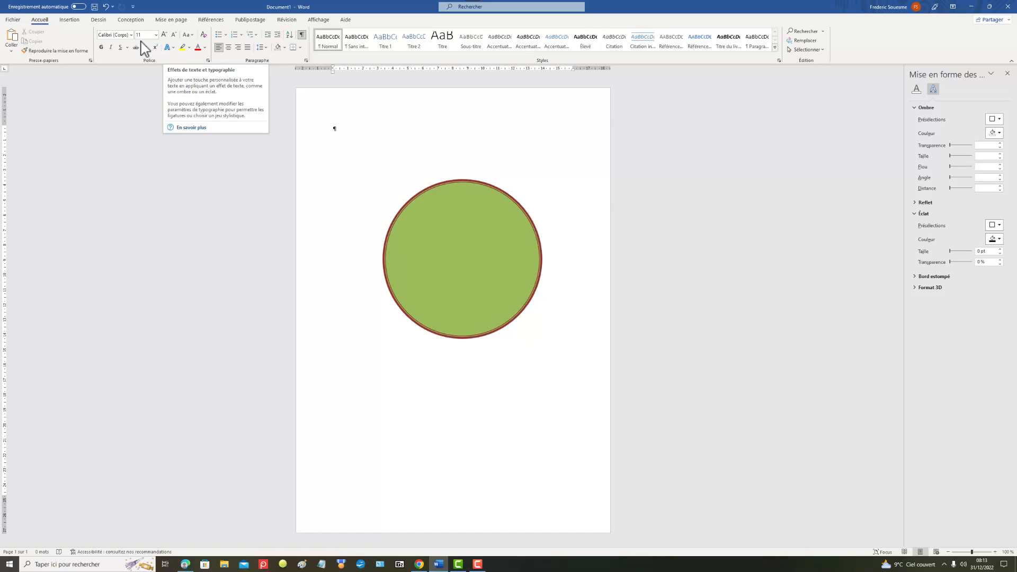
Step: Draw a second ellipse about 7.67 cm high and 7.36 cm wide and move it to the middle of the green circle
left_click(69, 21)
left_click(114, 47)
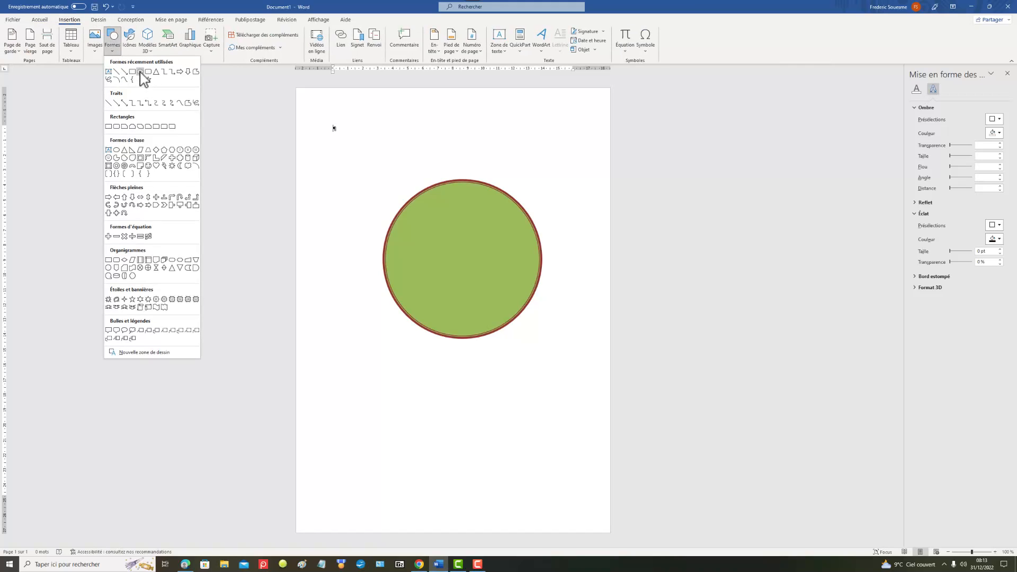
left_click(140, 71)
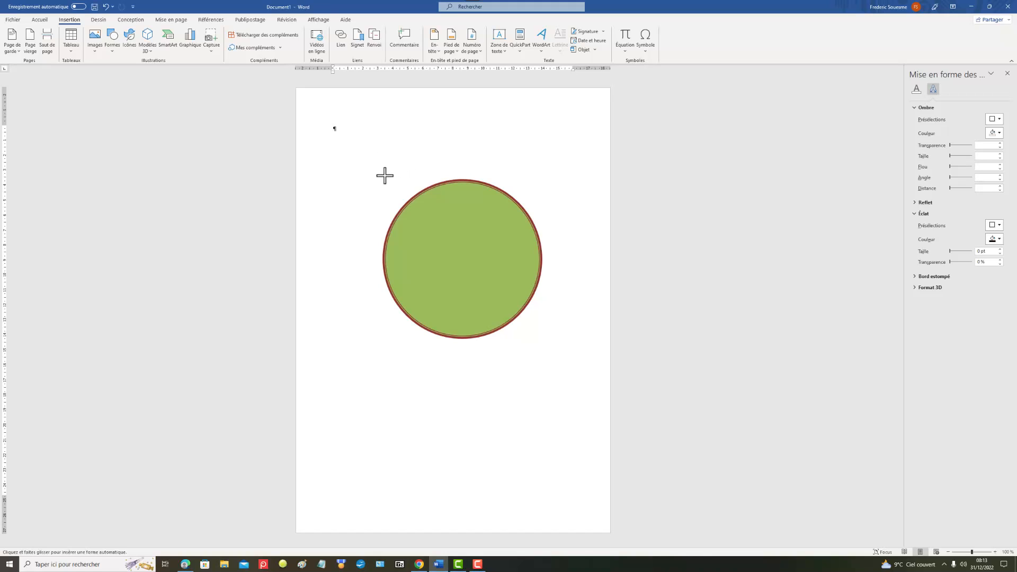
left_click_drag(385, 175, 439, 232)
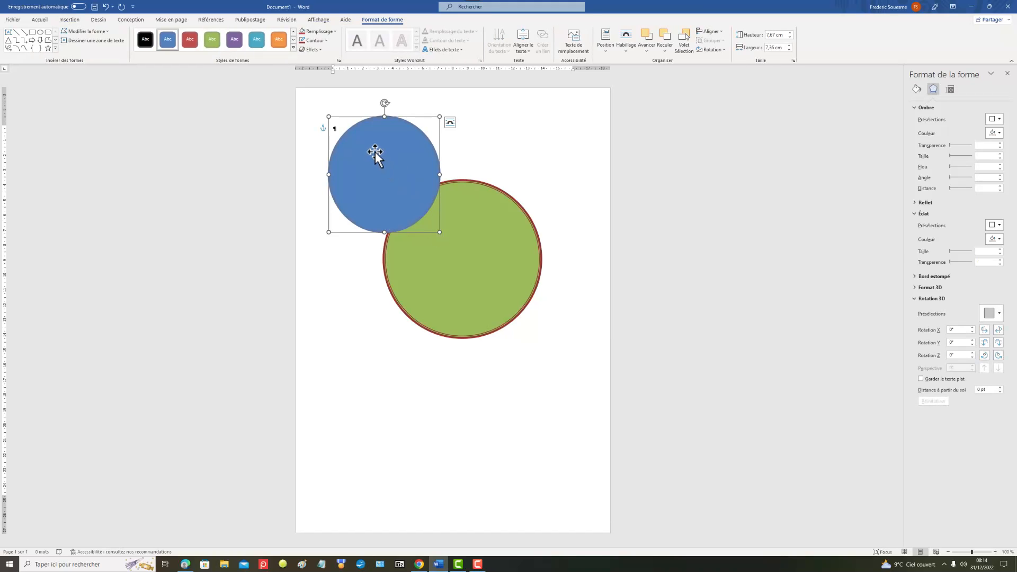
left_click_drag(375, 152, 456, 239)
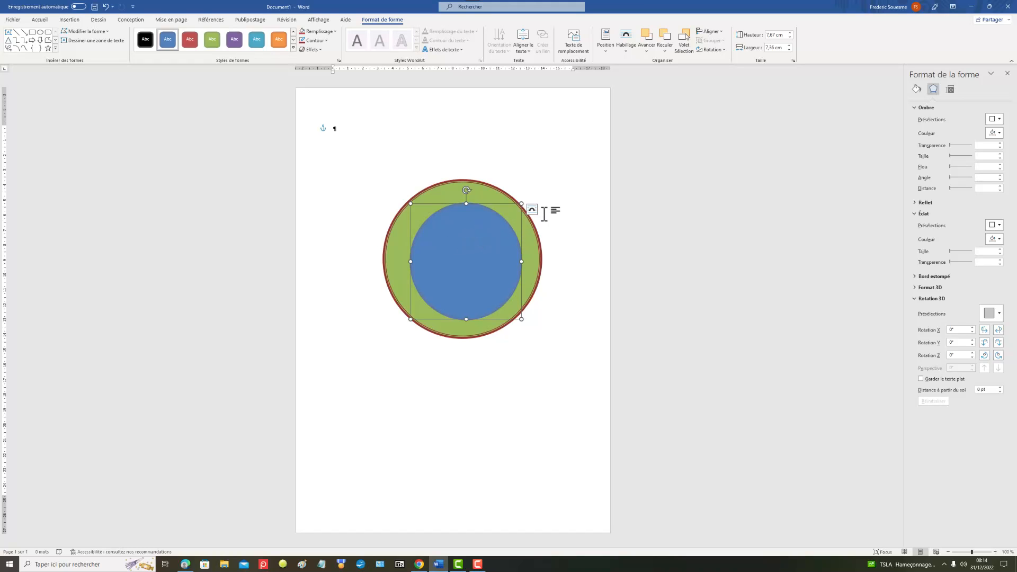
left_click(552, 166)
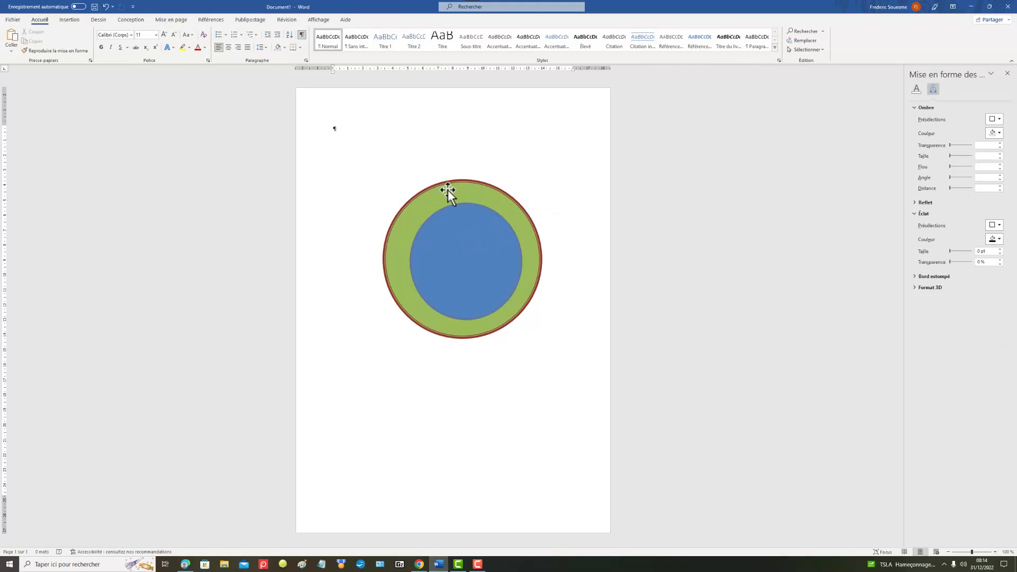
left_click(430, 189)
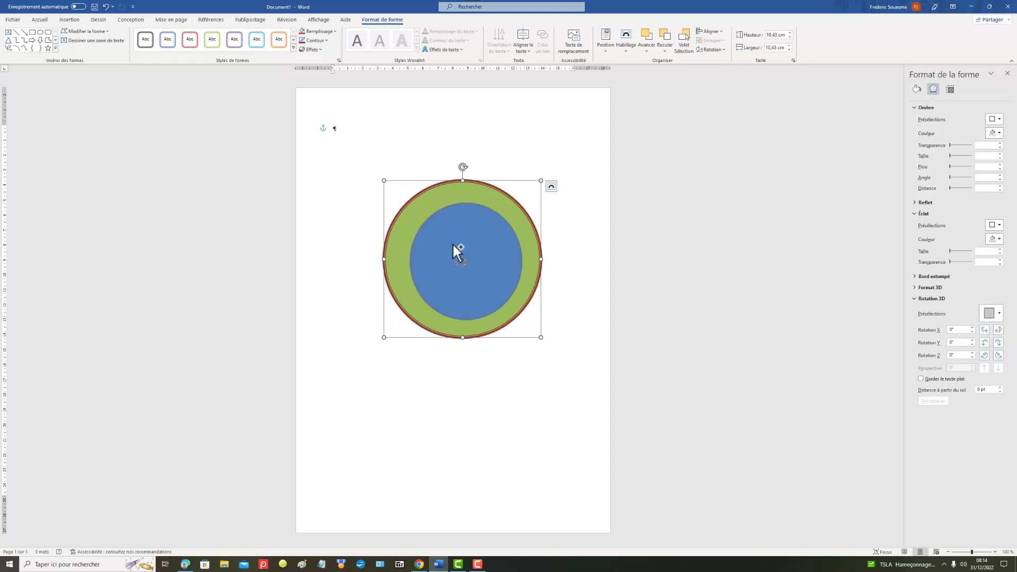
left_click(453, 249, "shift")
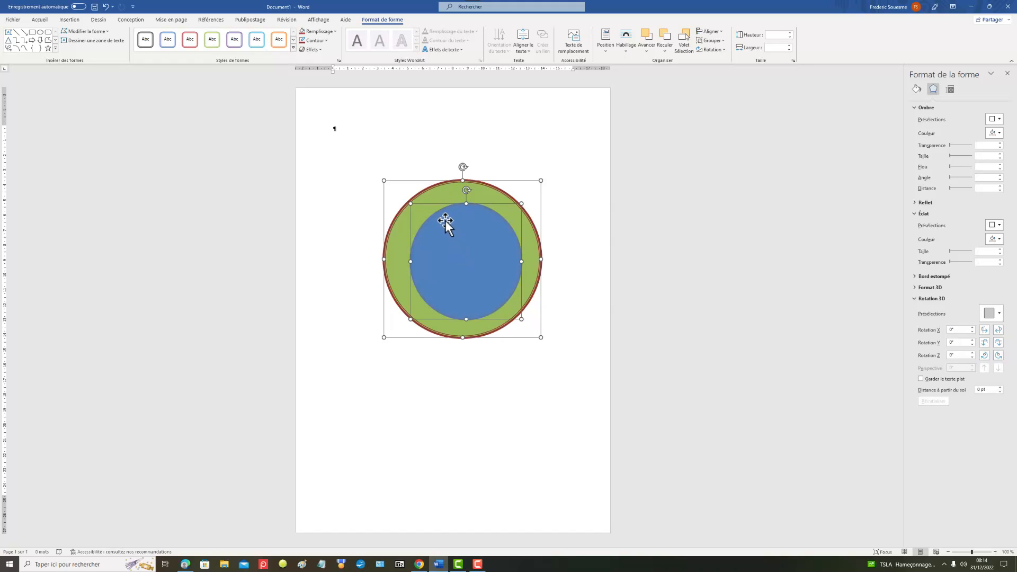
left_click(427, 133)
Step: Select both the green and the blue circle and group them into one object
left_click(430, 196)
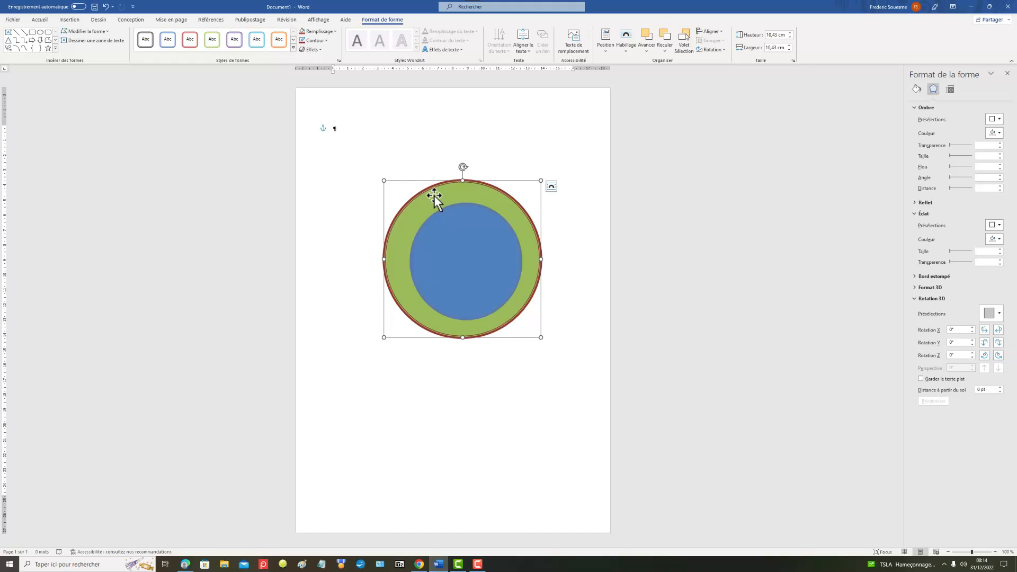
left_click(457, 252, "shift")
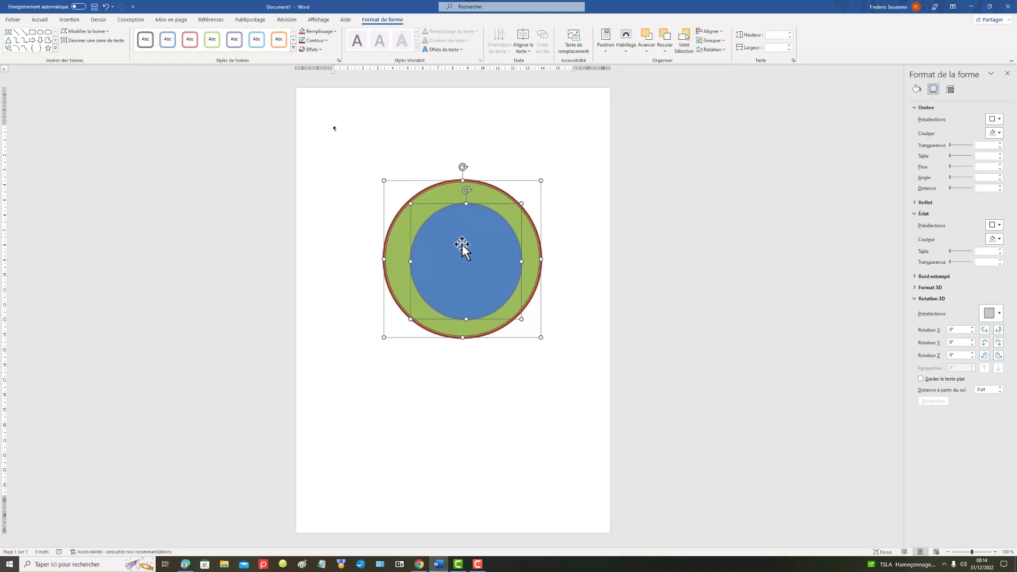
right_click(460, 245)
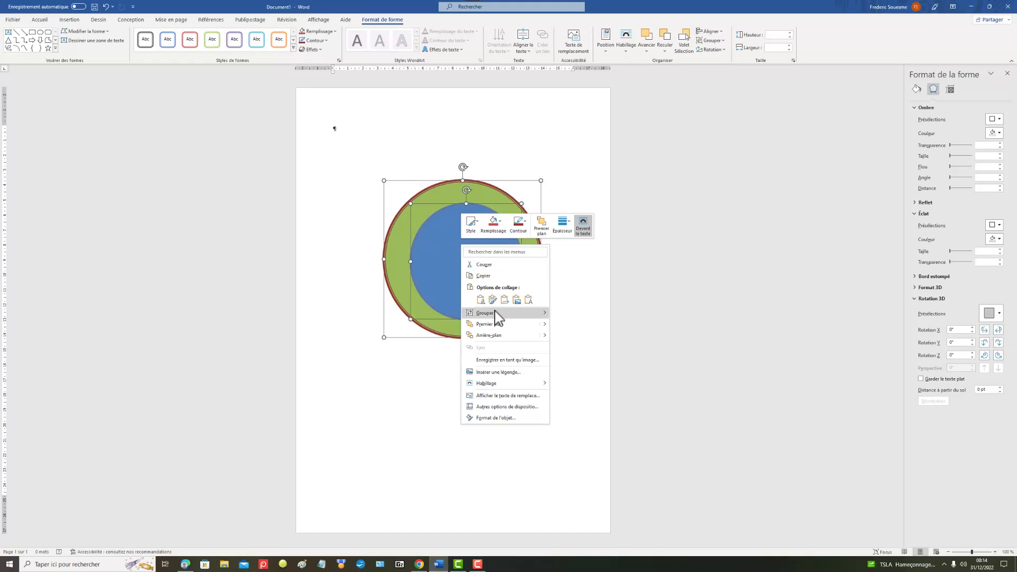
mouse_move(496, 313)
left_click(573, 317)
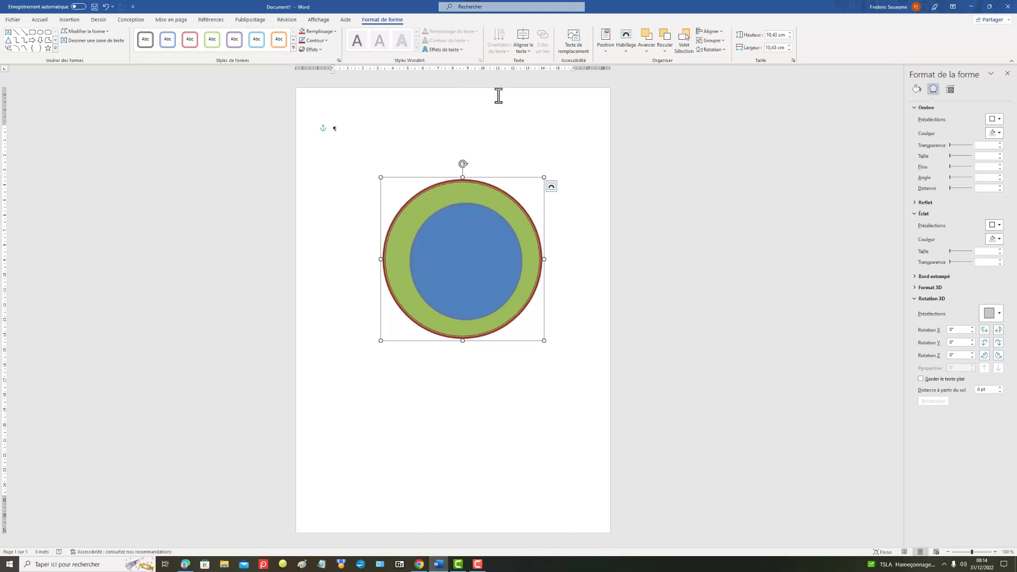
Step: Align the grouped circles as Centré horizontally relative to the column and Centré vertically relative to the page
right_click(453, 238)
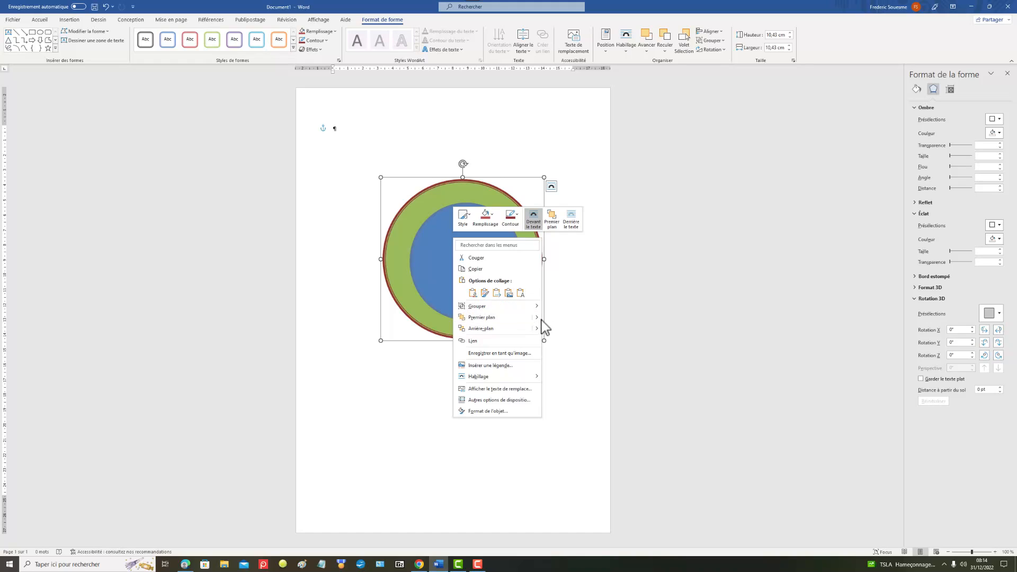
mouse_move(536, 330)
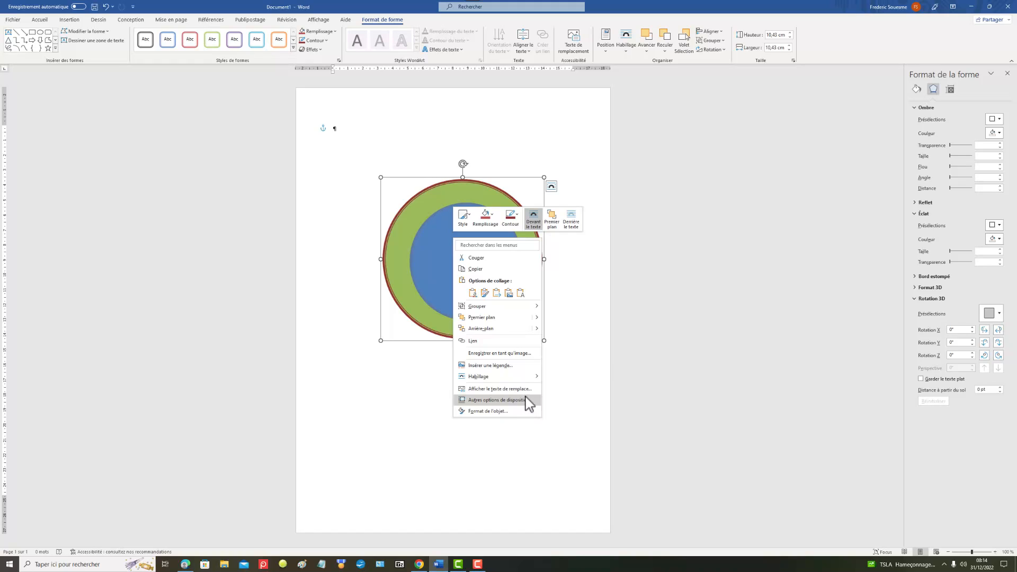
left_click(498, 399)
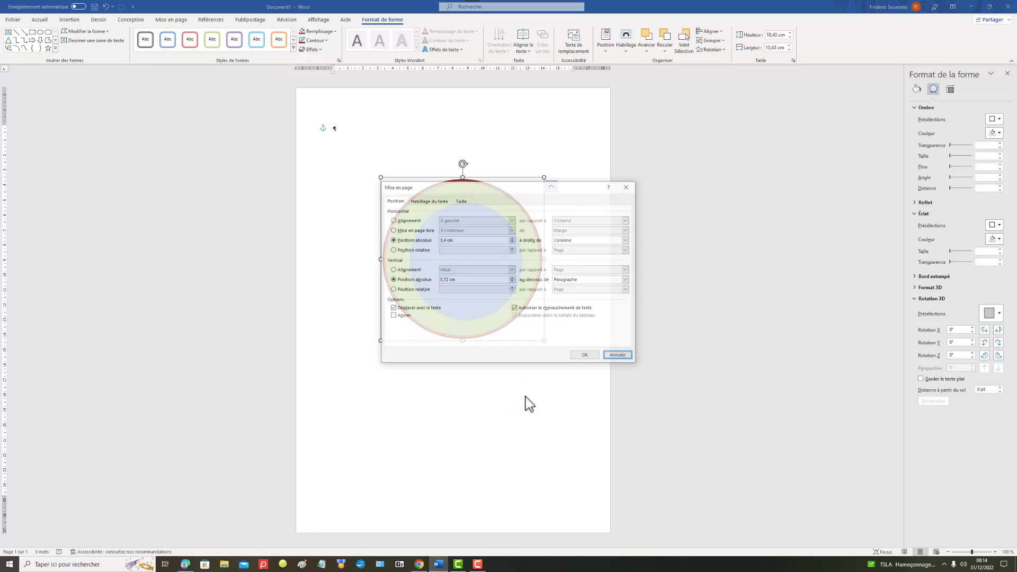
left_click(392, 220)
left_click(511, 220)
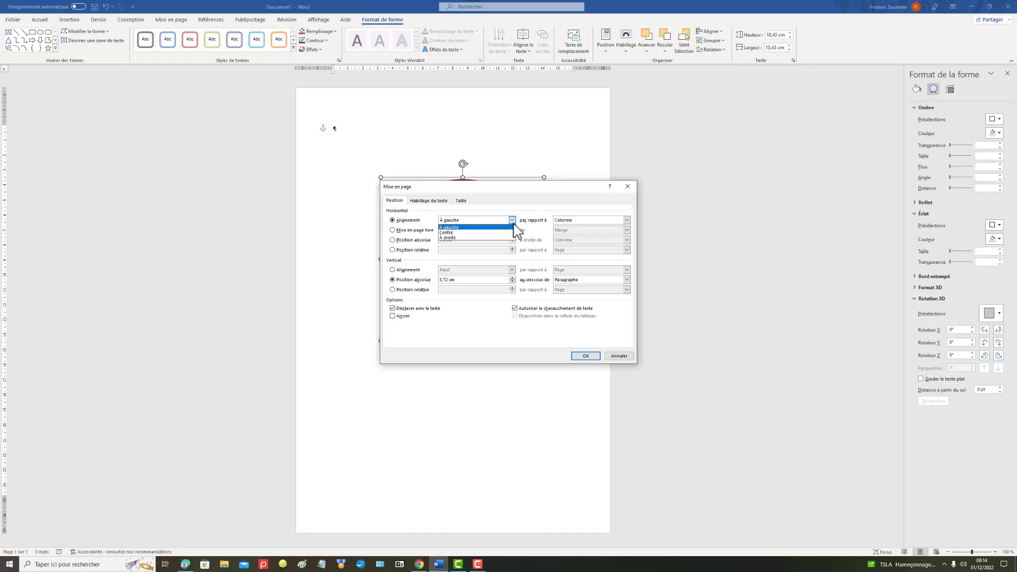
left_click(476, 233)
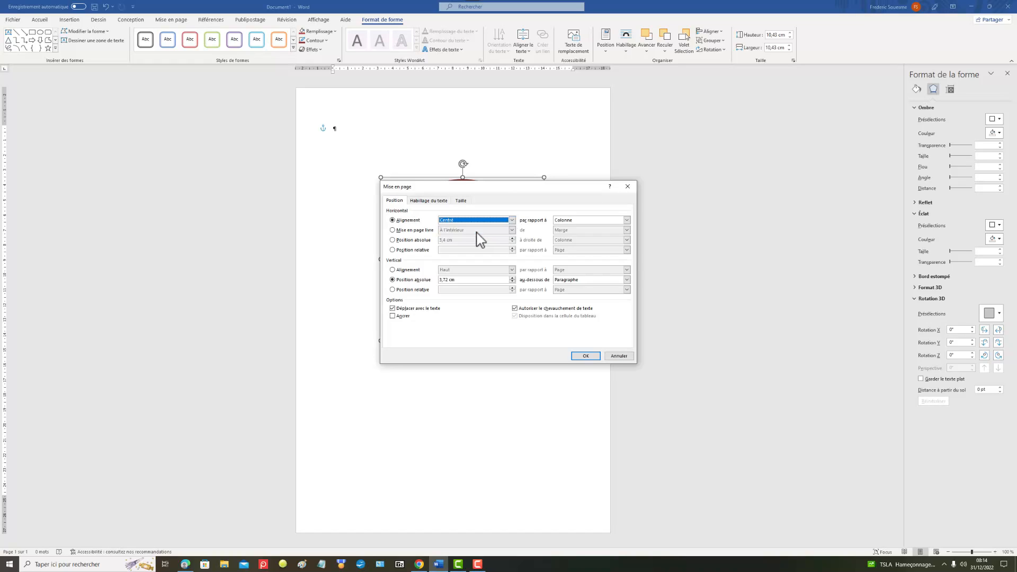
left_click(392, 269)
left_click(512, 270)
left_click(467, 281)
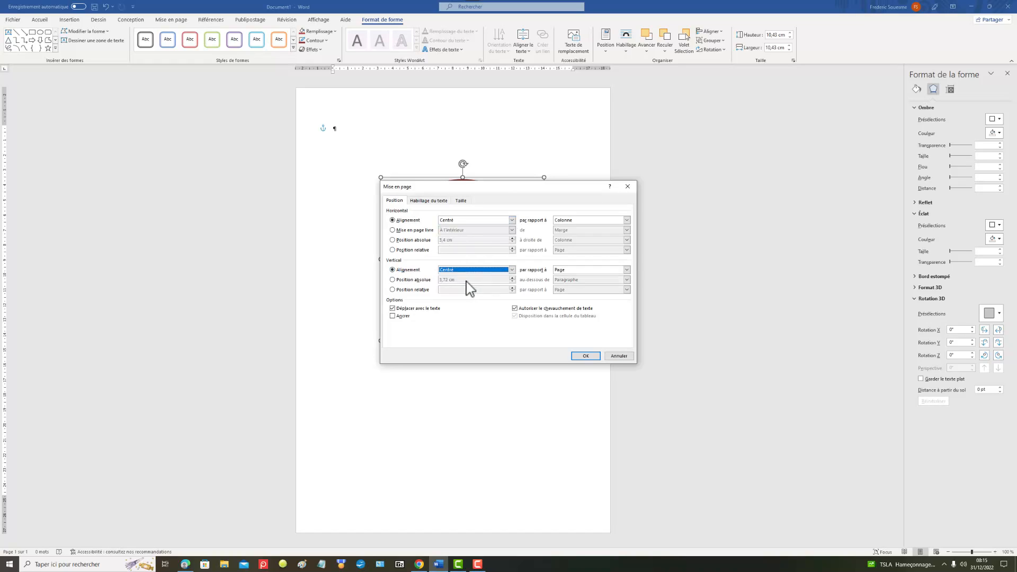
left_click(585, 355)
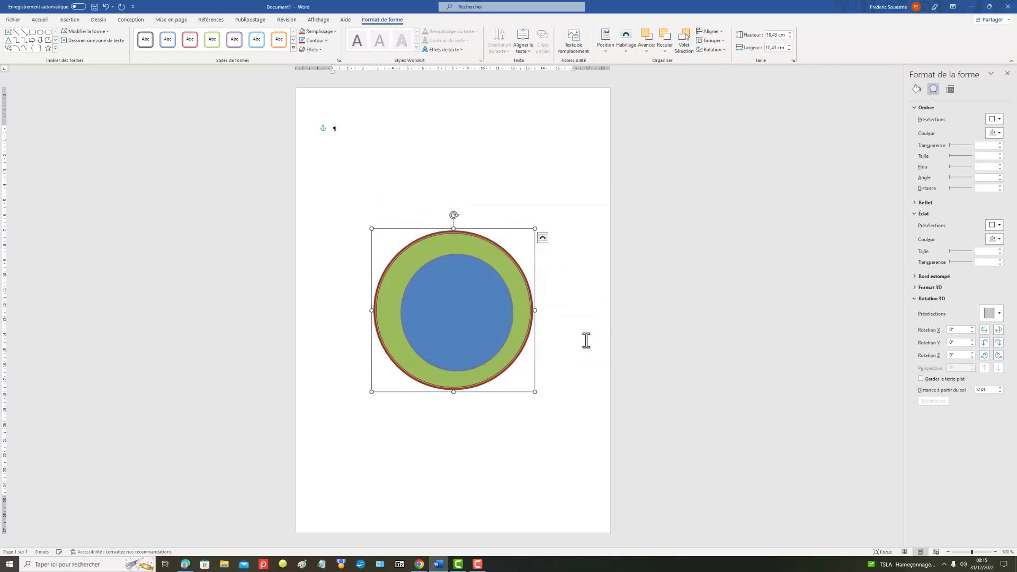
left_click(513, 159)
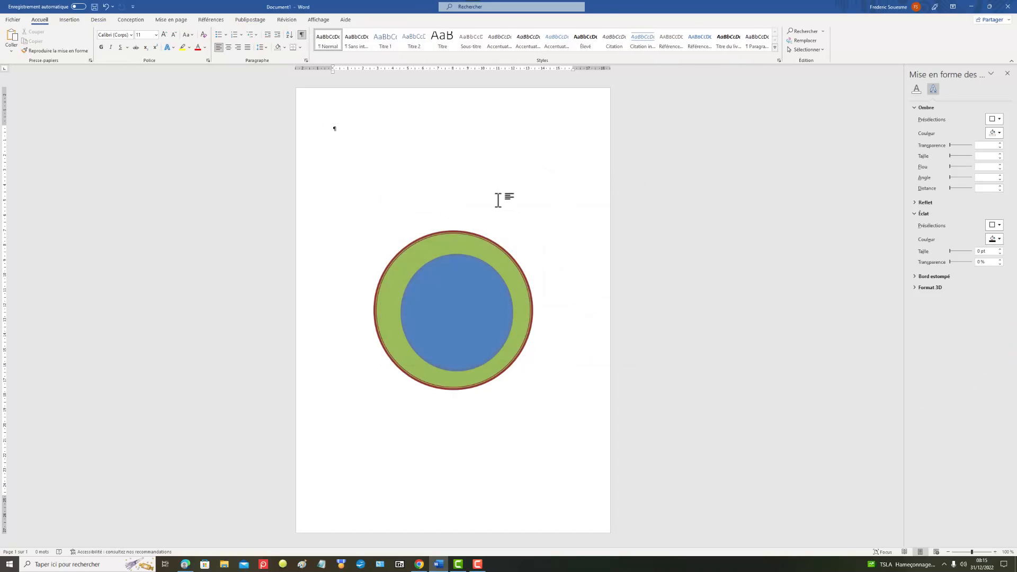
Step: Ungroup the centred pair of circles into separate shapes
left_click(454, 301)
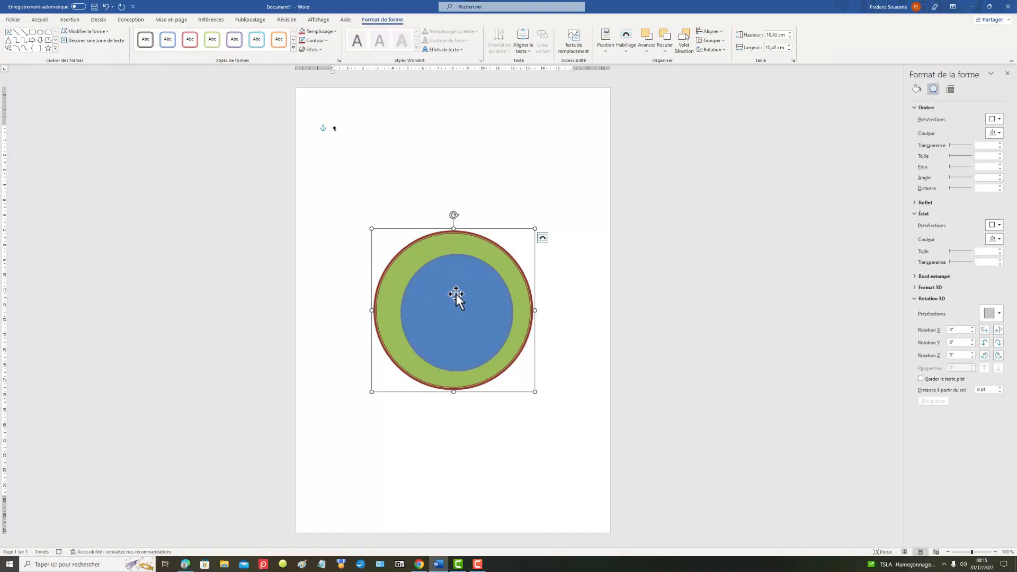
right_click(458, 291)
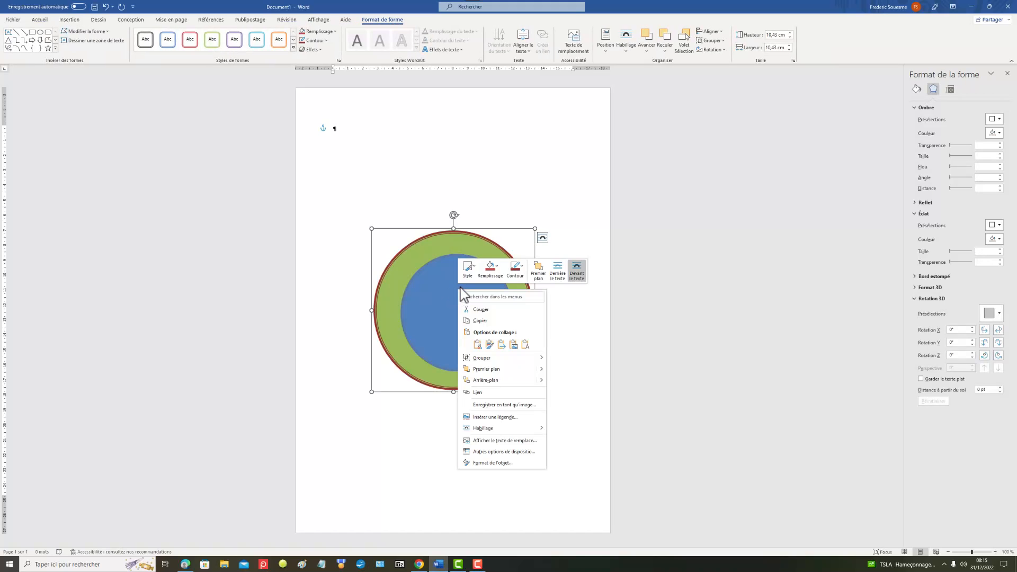
mouse_move(488, 361)
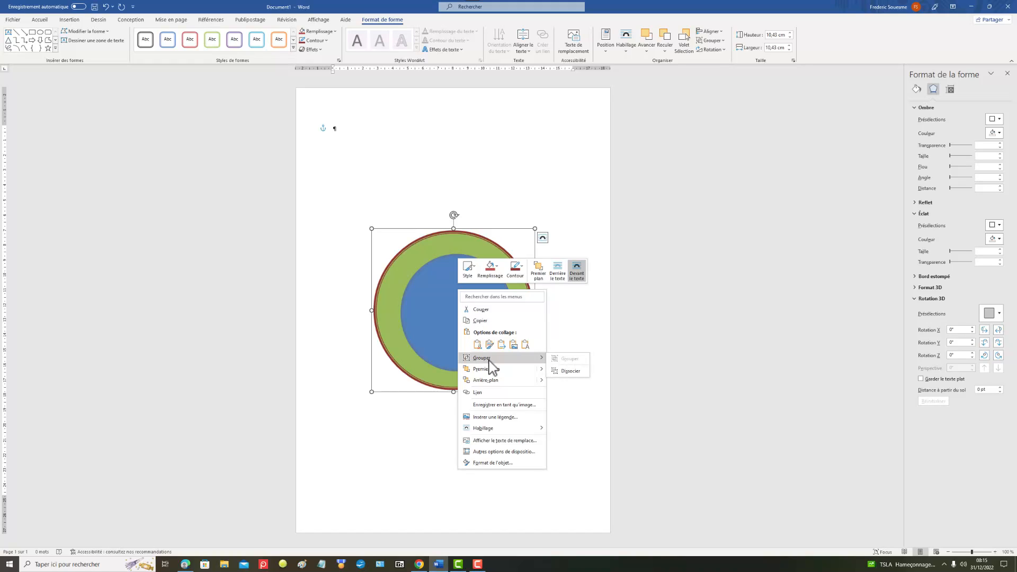
left_click(572, 372)
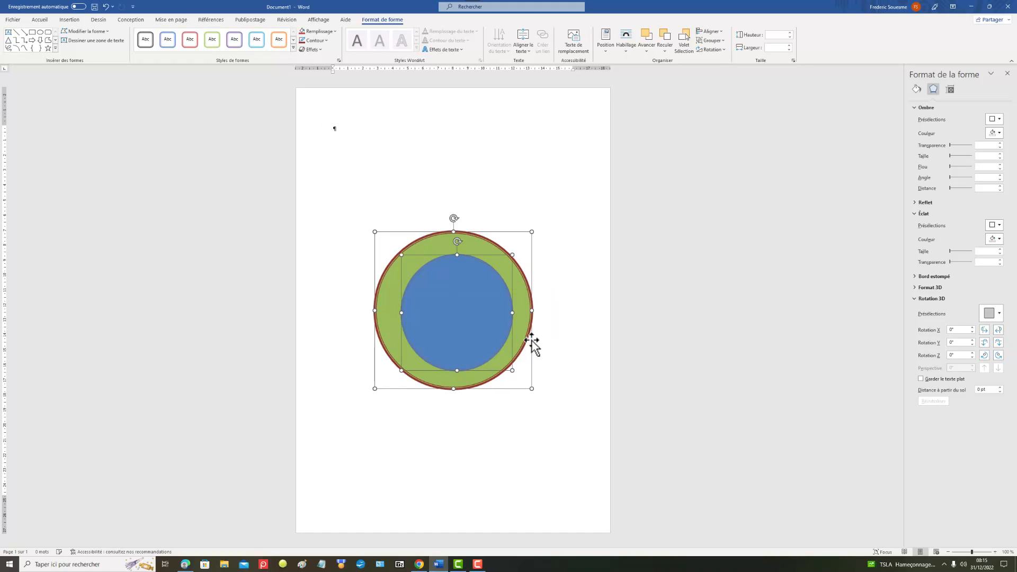
Step: Centre both circles on each other by setting alignment to Centré horizontally relative to Colonne and Centré vertically relative to Page
right_click(453, 300)
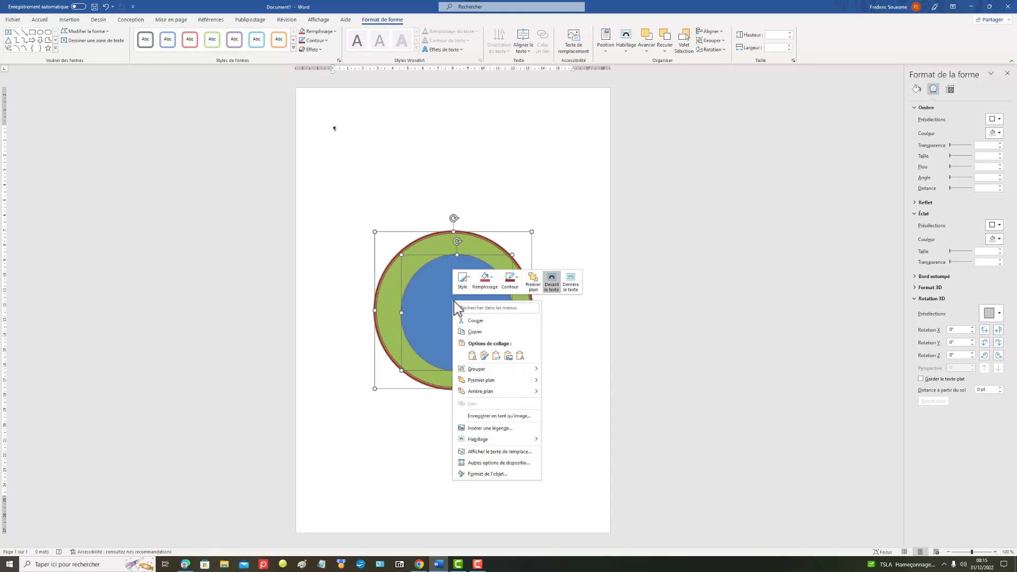
mouse_move(488, 439)
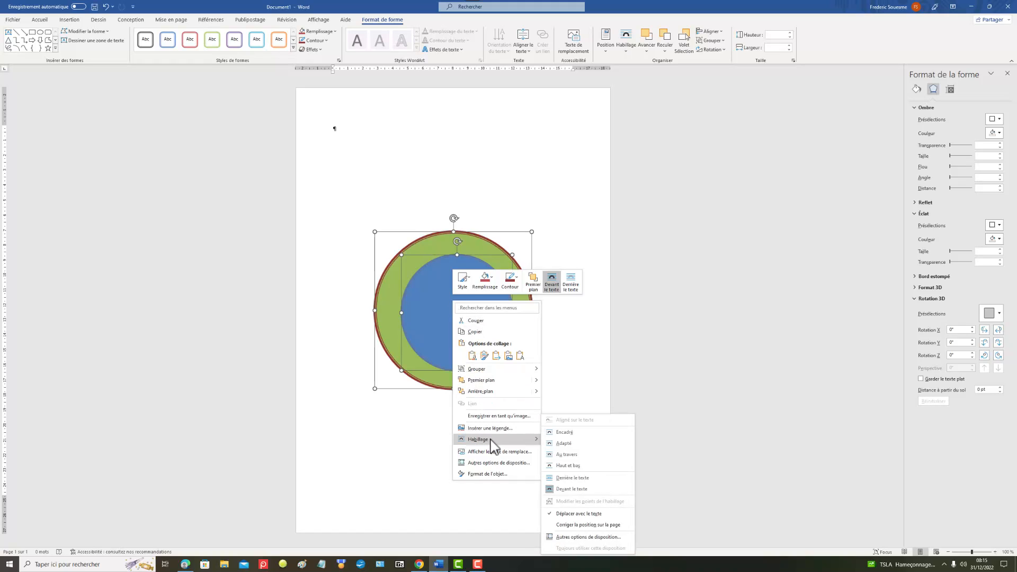
left_click(501, 463)
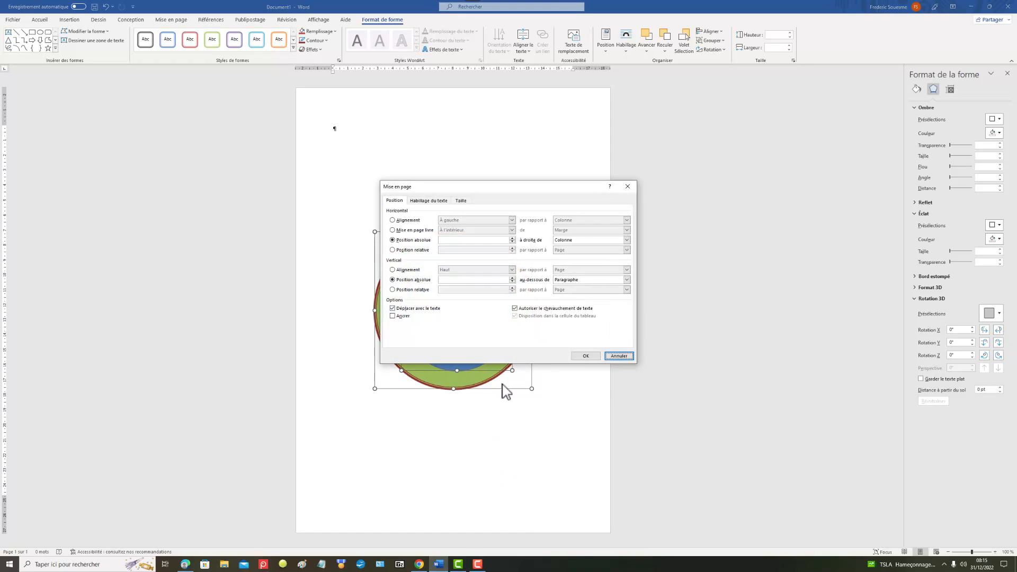
left_click(393, 220)
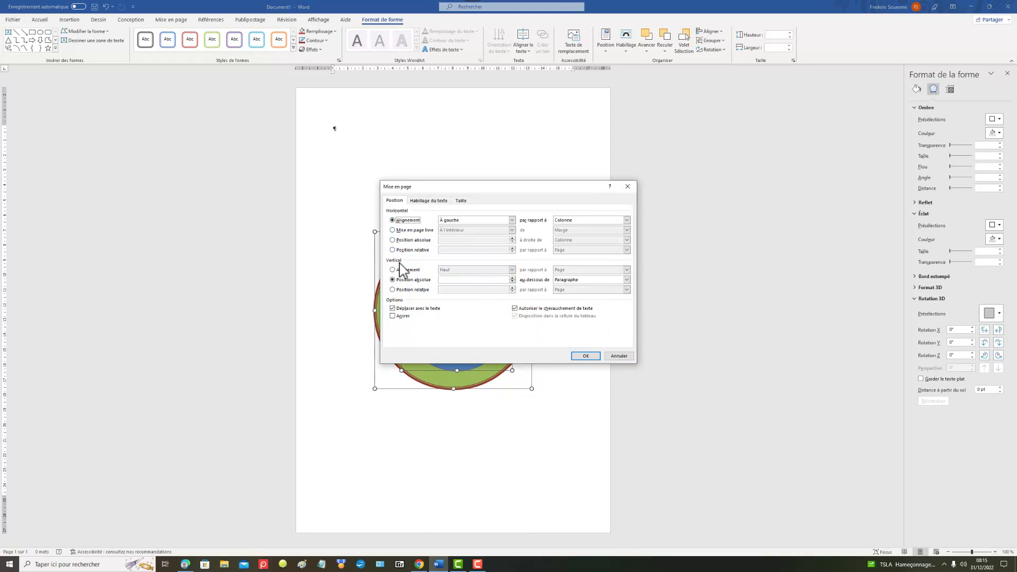
left_click(511, 221)
left_click(478, 240)
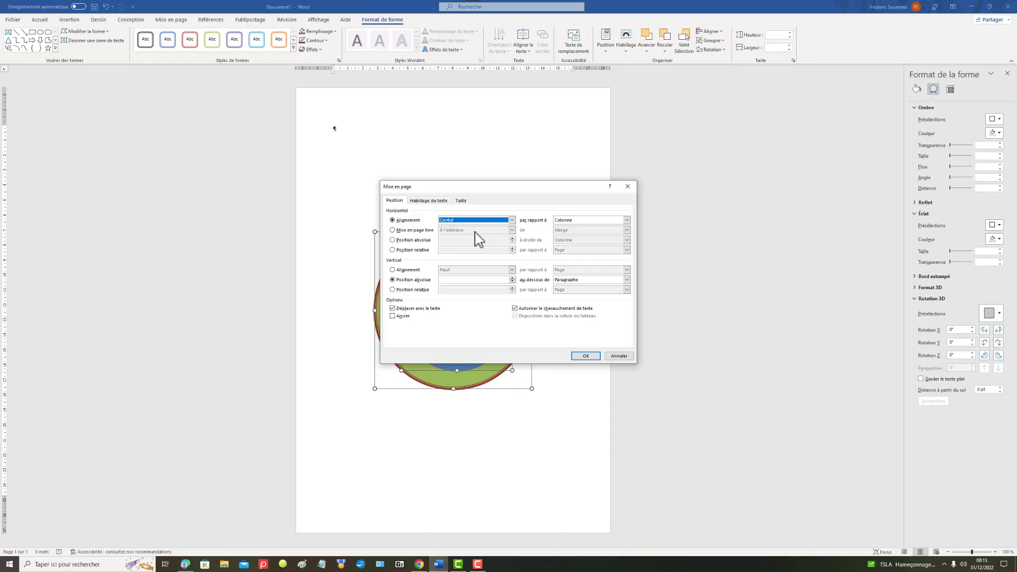
left_click(392, 271)
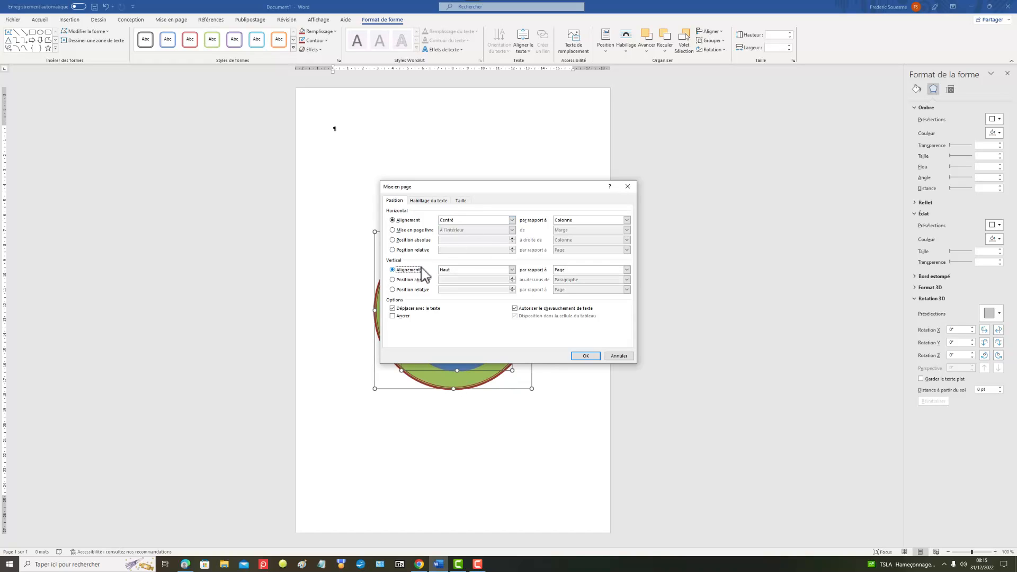
left_click(511, 271)
left_click(469, 282)
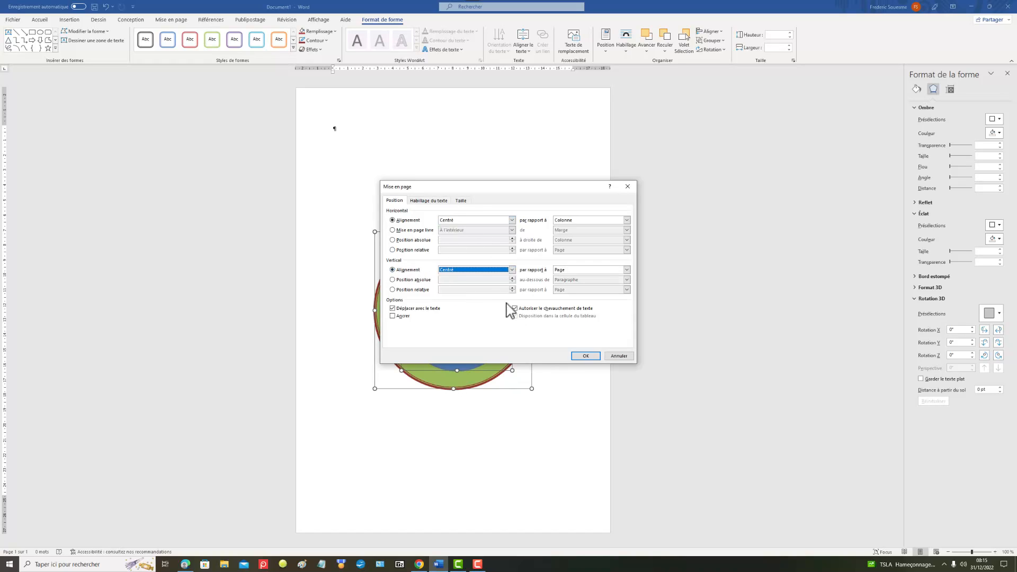
left_click(586, 356)
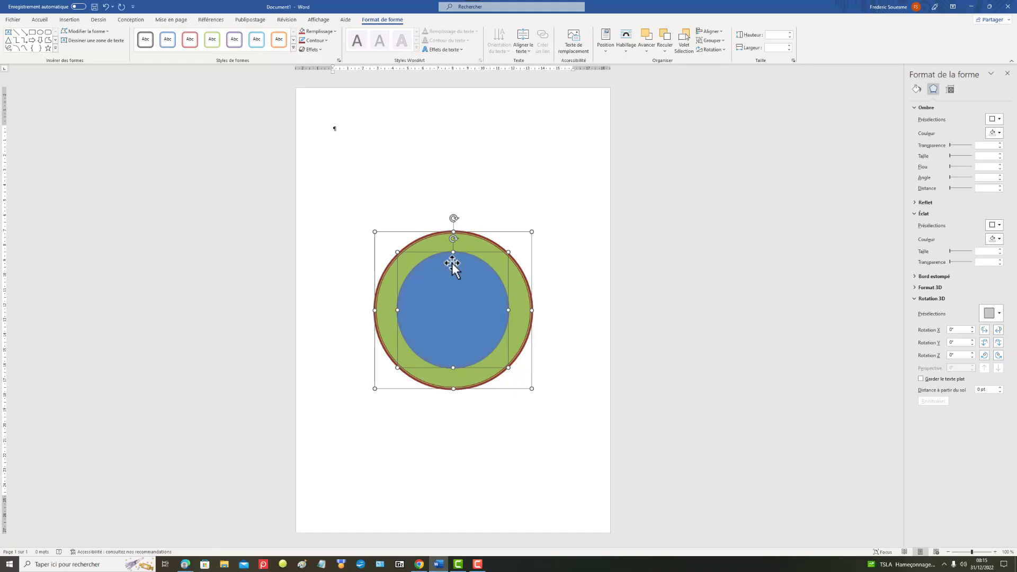
Step: Group the concentric green and blue circles into one object and deselect it
right_click(446, 276)
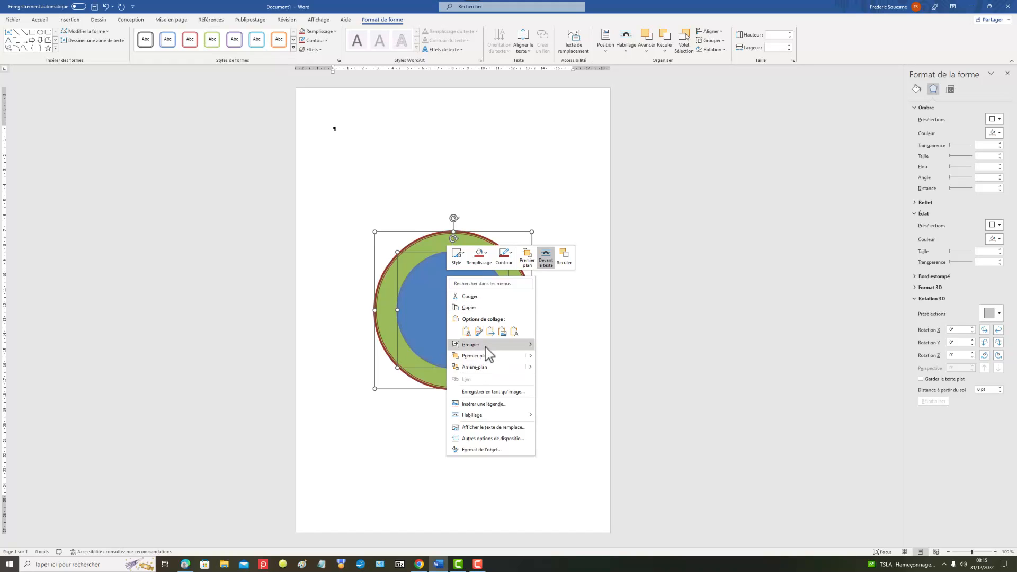
mouse_move(486, 347)
left_click(560, 347)
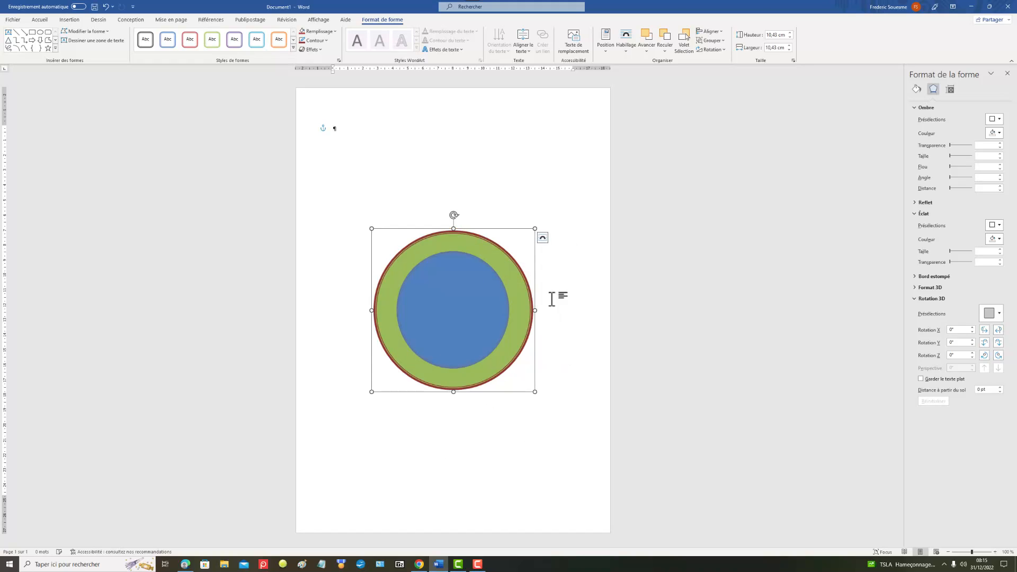
left_click(539, 188)
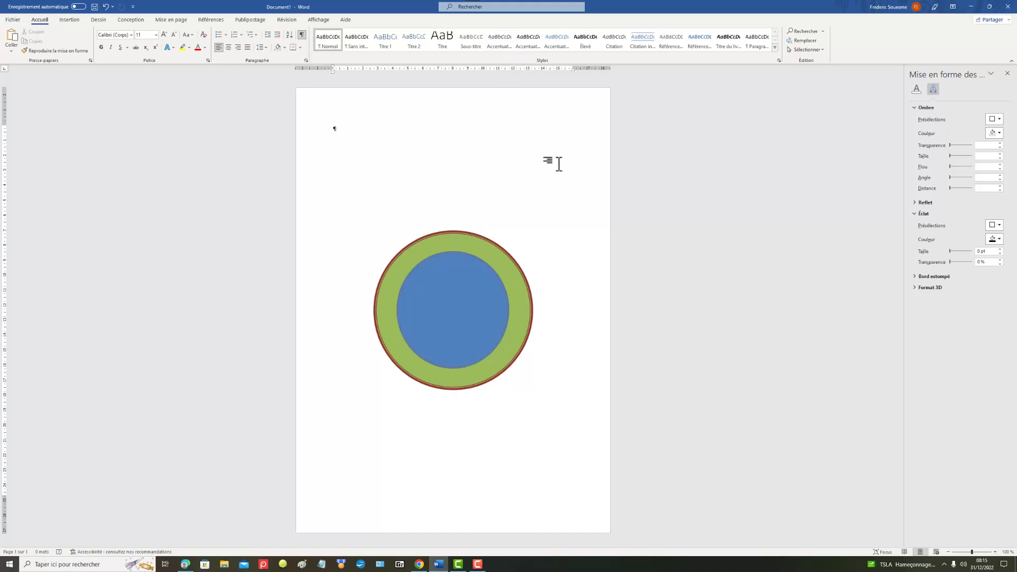
Step: Insert a WordArt in the white style with red outline and shadow, reading "Je vous souhaite une très bonne année 2022"
left_click(67, 21)
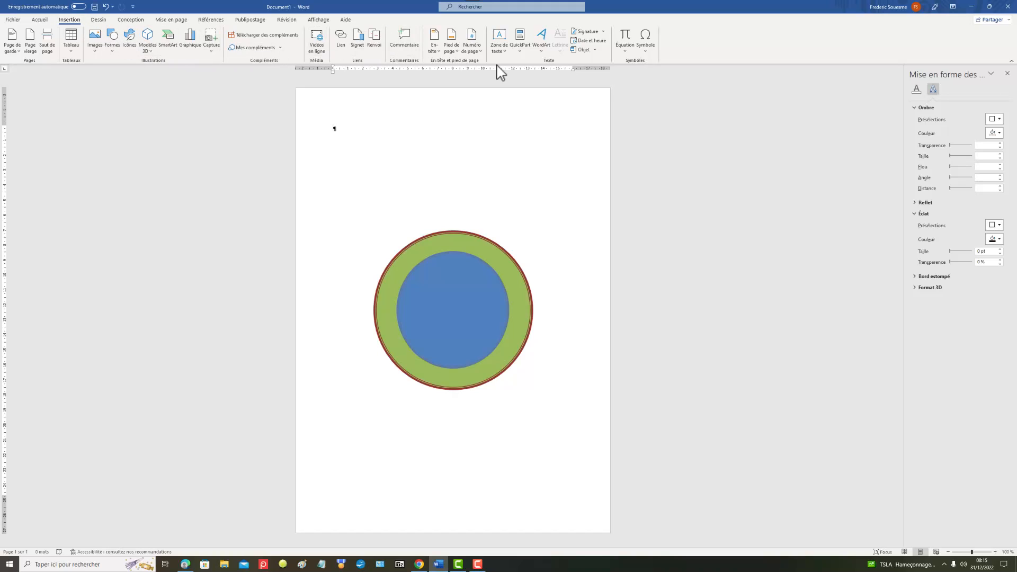
left_click(548, 55)
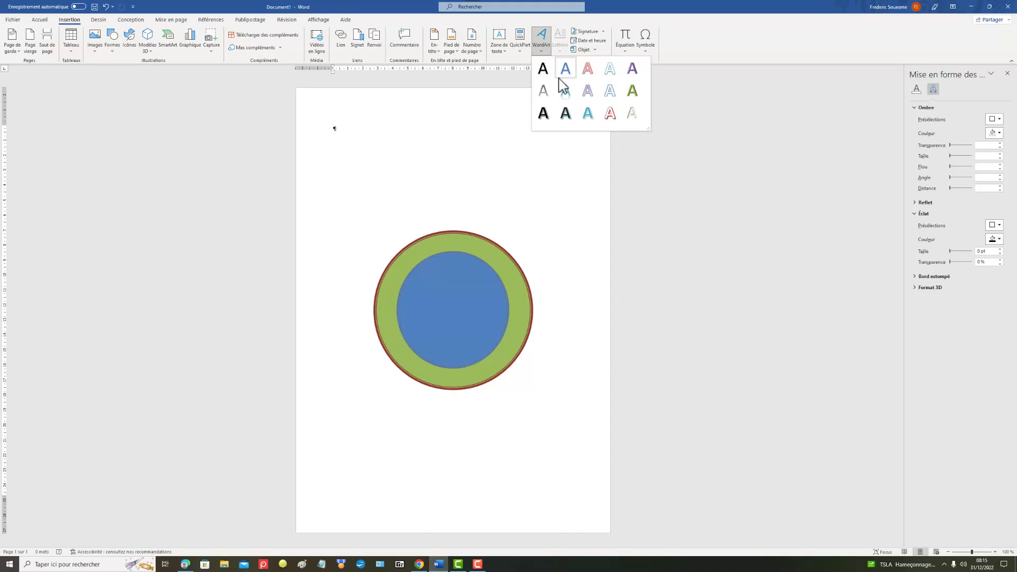
left_click(613, 117)
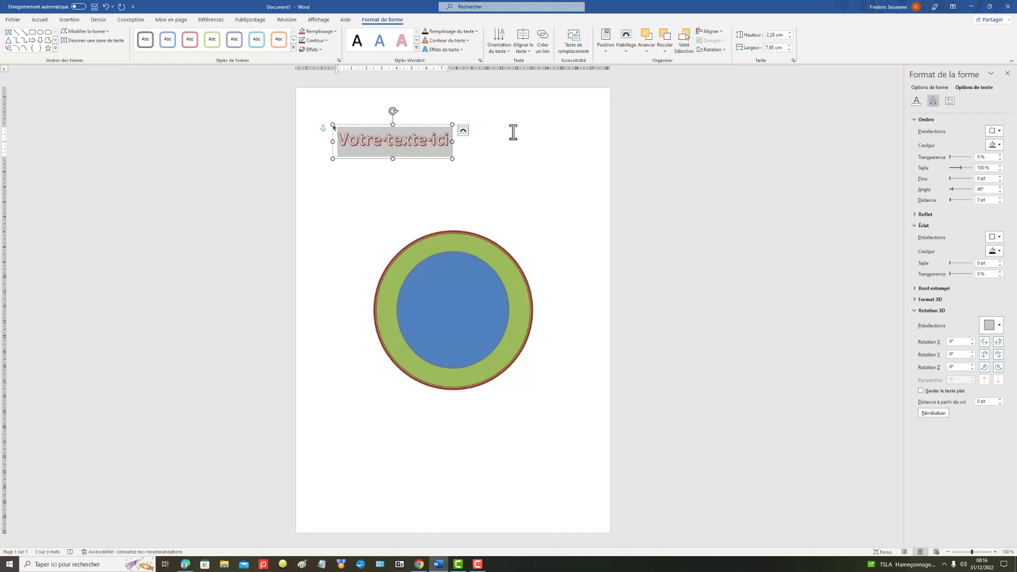
type("J")
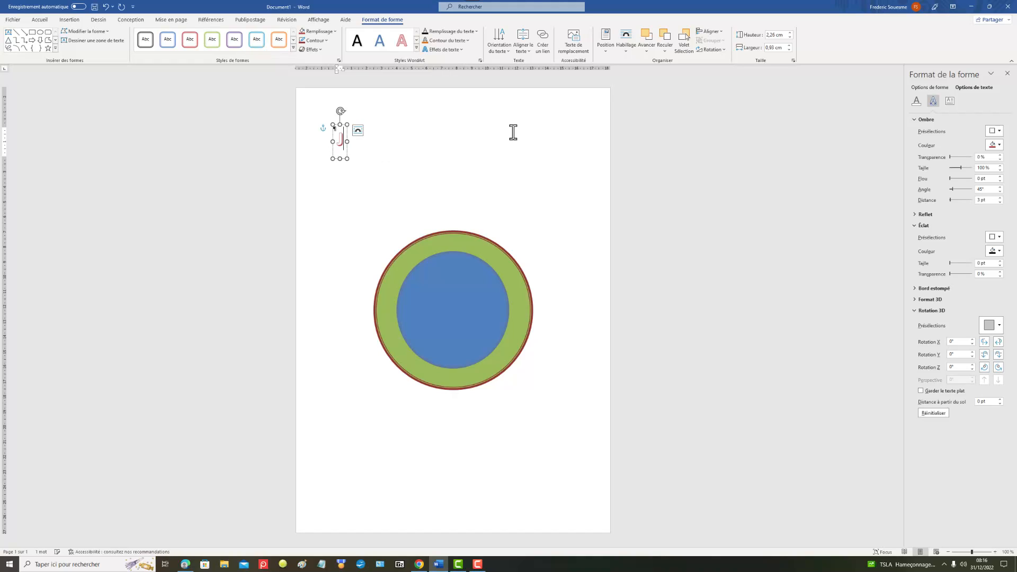
type("e vous")
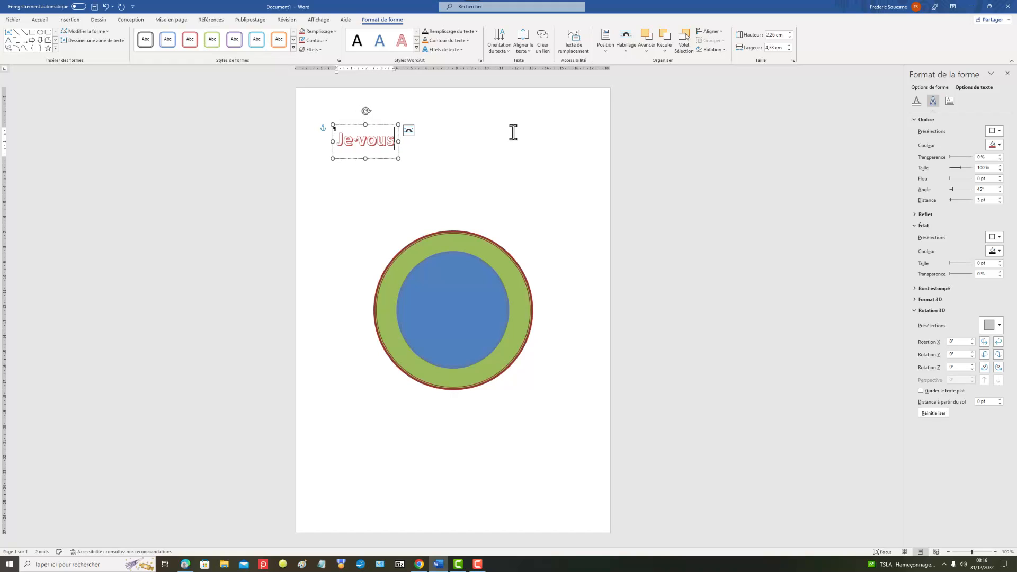
type(" sou")
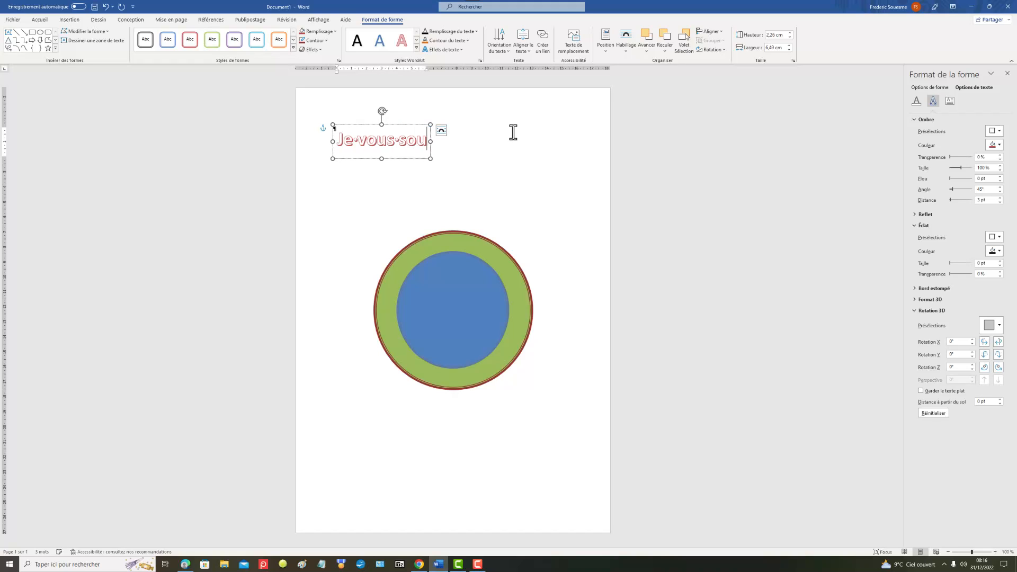
type("haite")
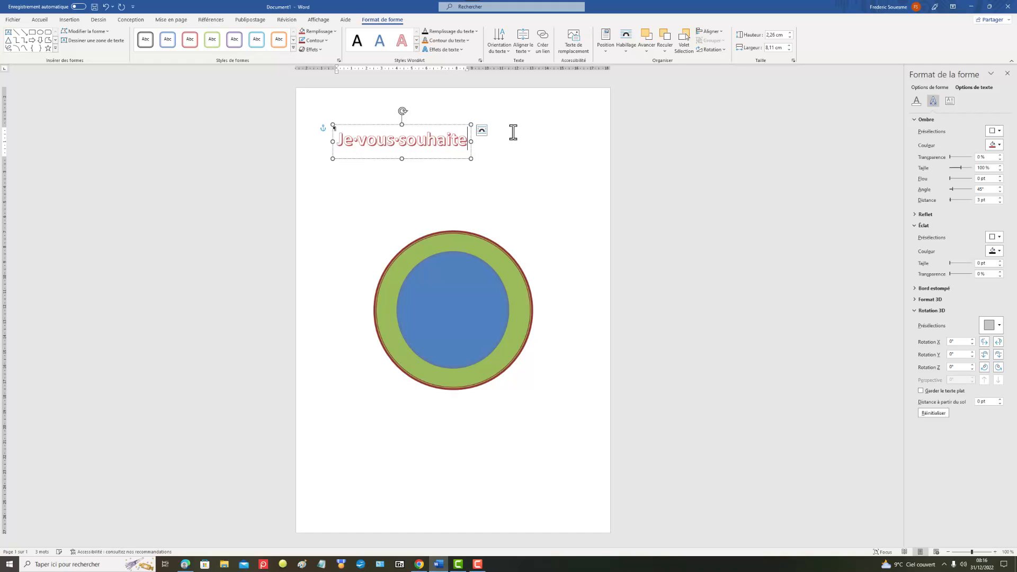
type(" une t")
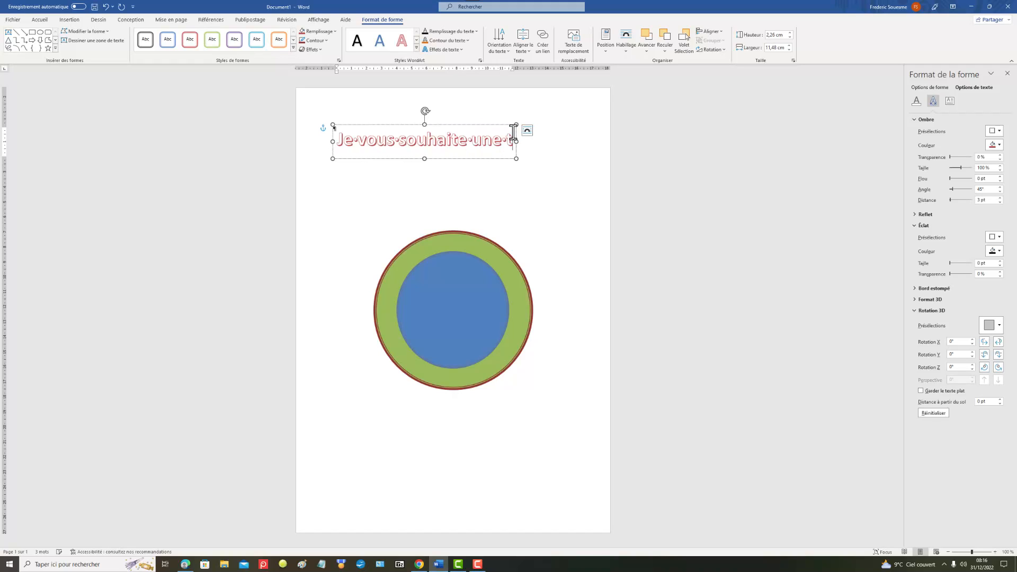
type("rès bo")
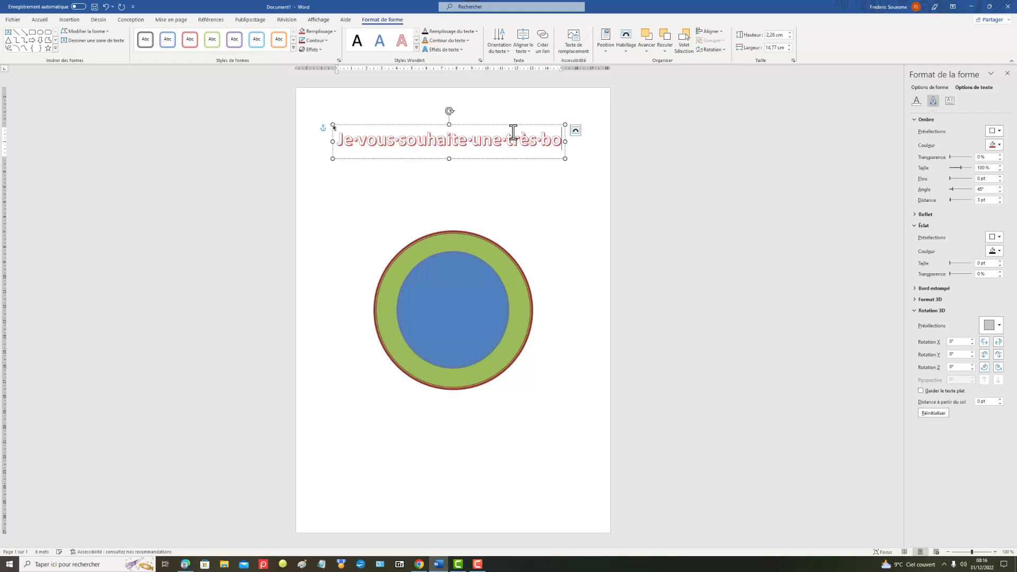
type("nne anné")
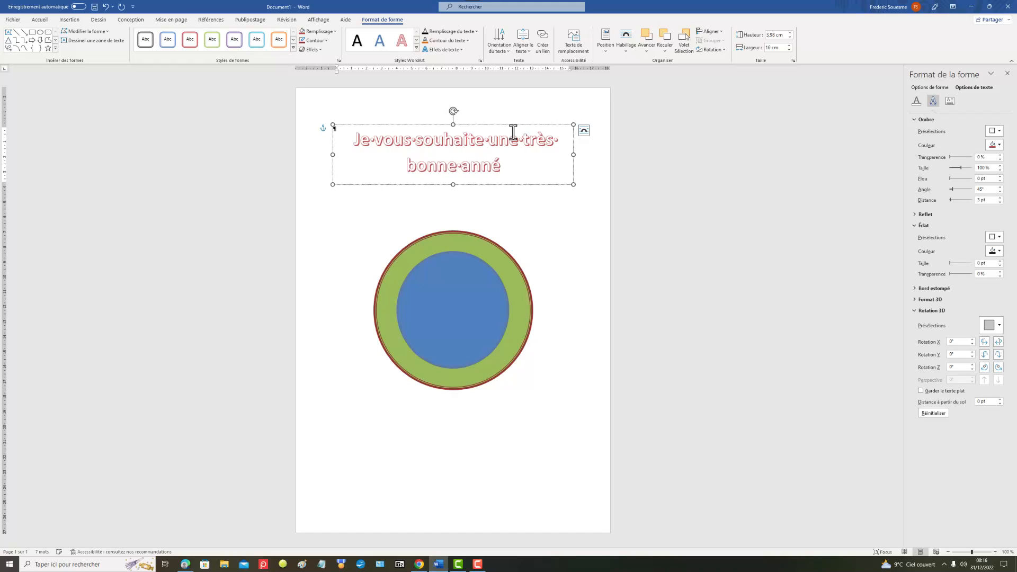
type("e 2")
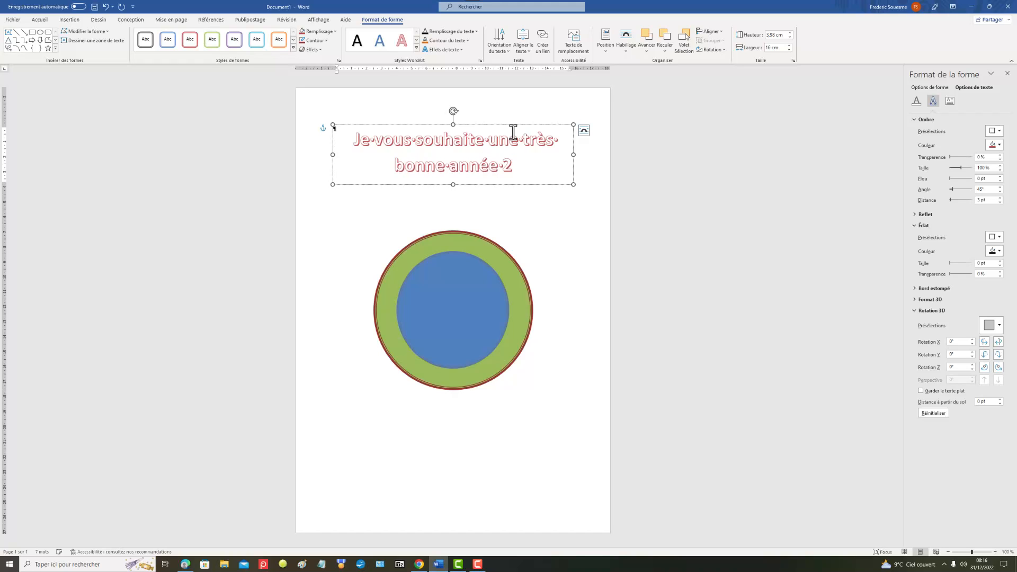
type("022")
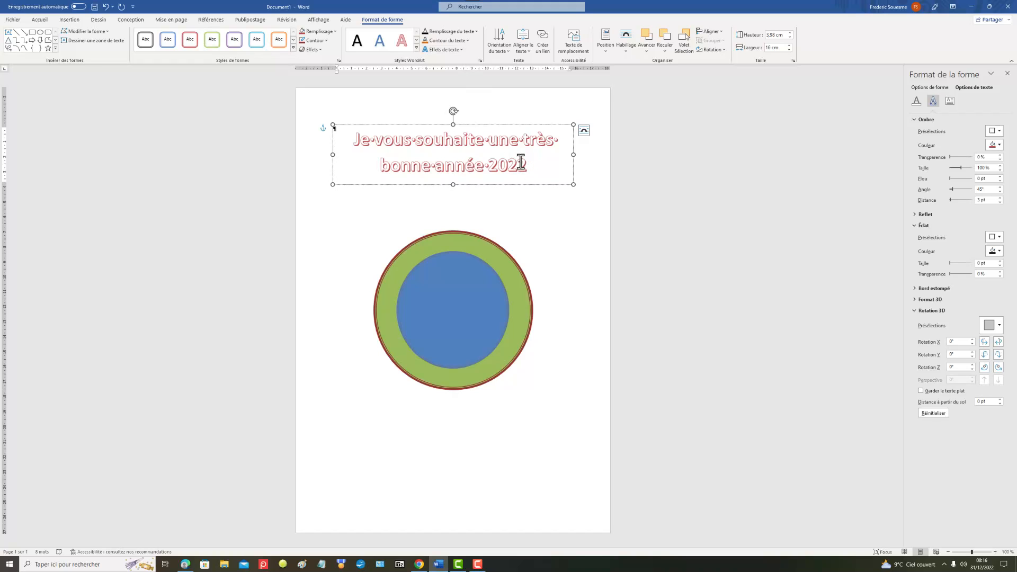
Step: Transform the whole WordArt text with the upward arch path under Suivre la trajectoire
left_click_drag(522, 162, 316, 109)
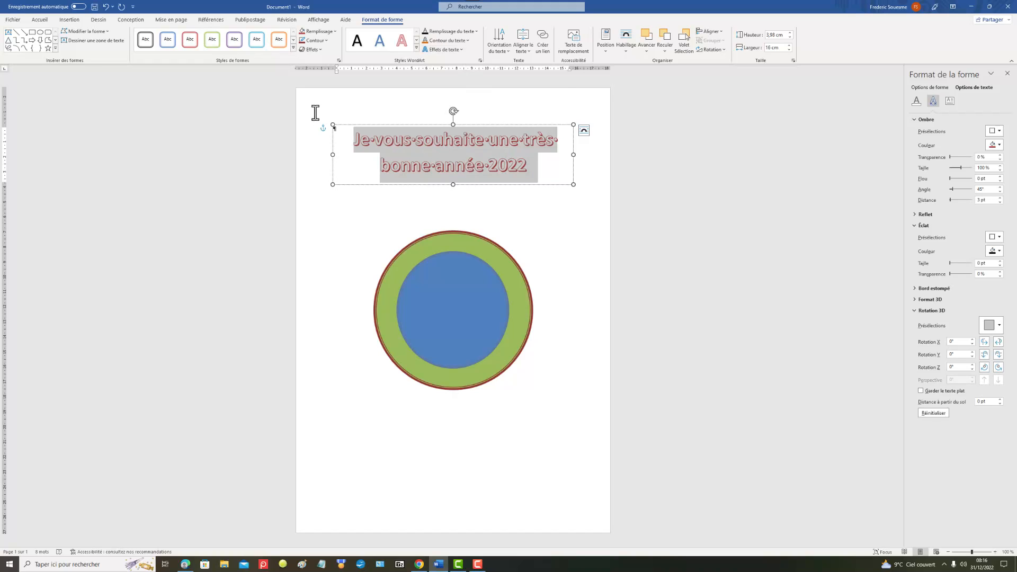
left_click(462, 51)
mouse_move(465, 164)
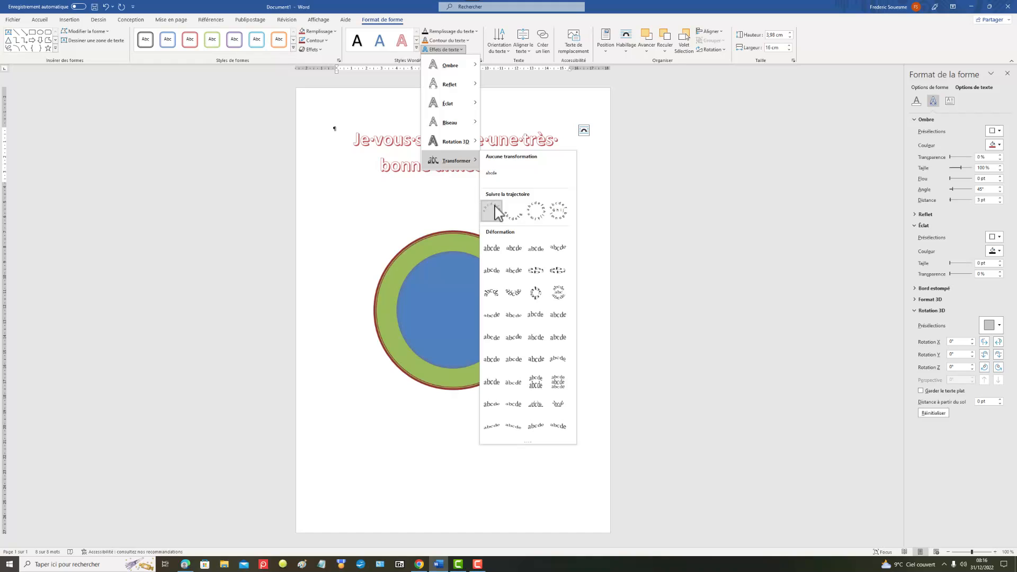
left_click(493, 211)
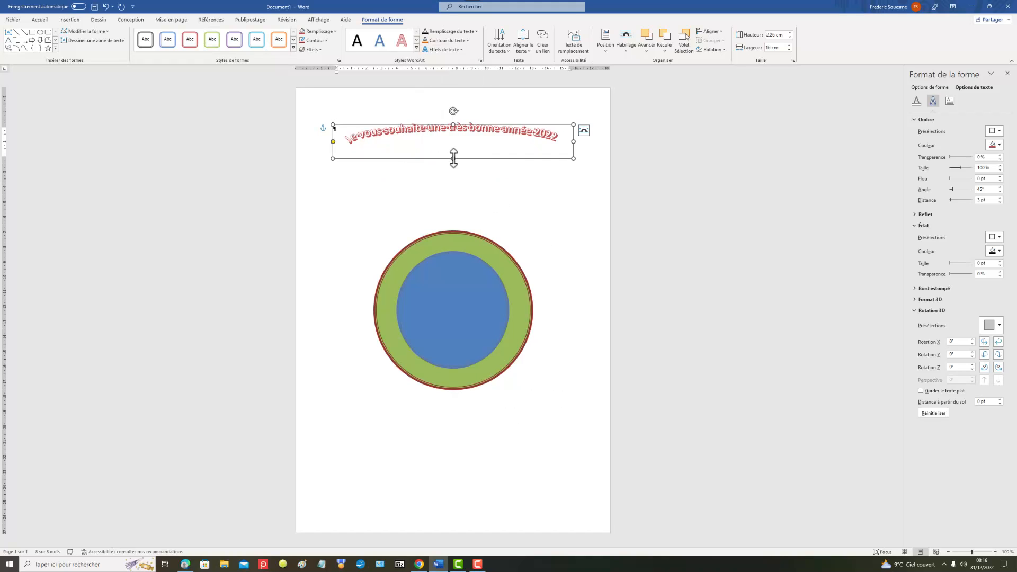
Step: Resize the arched WordArt to about 11.85 cm high and 12.81 cm wide so it curves around the green circle's upper edge
left_click_drag(453, 159, 458, 445)
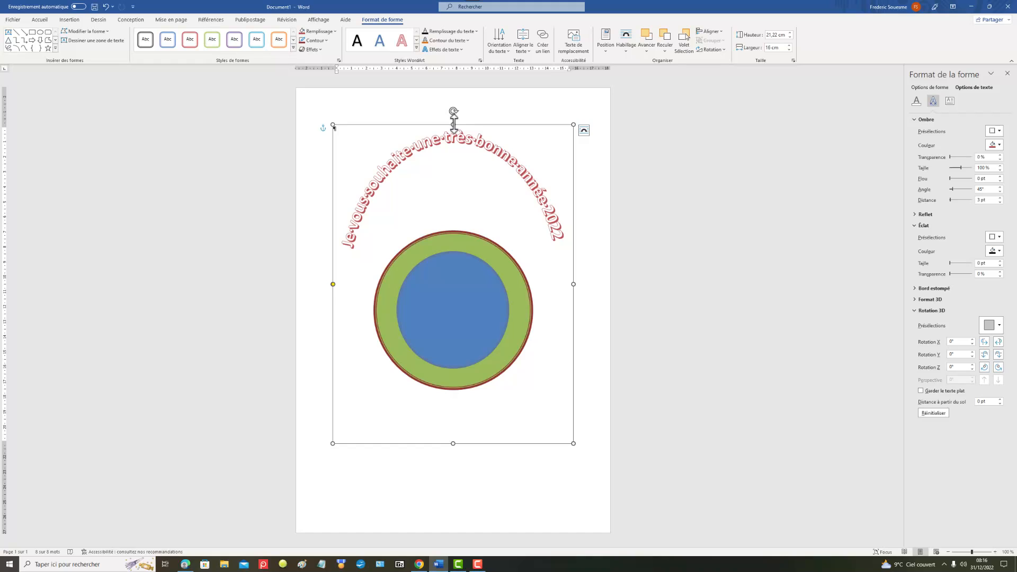
left_click_drag(453, 124, 448, 211)
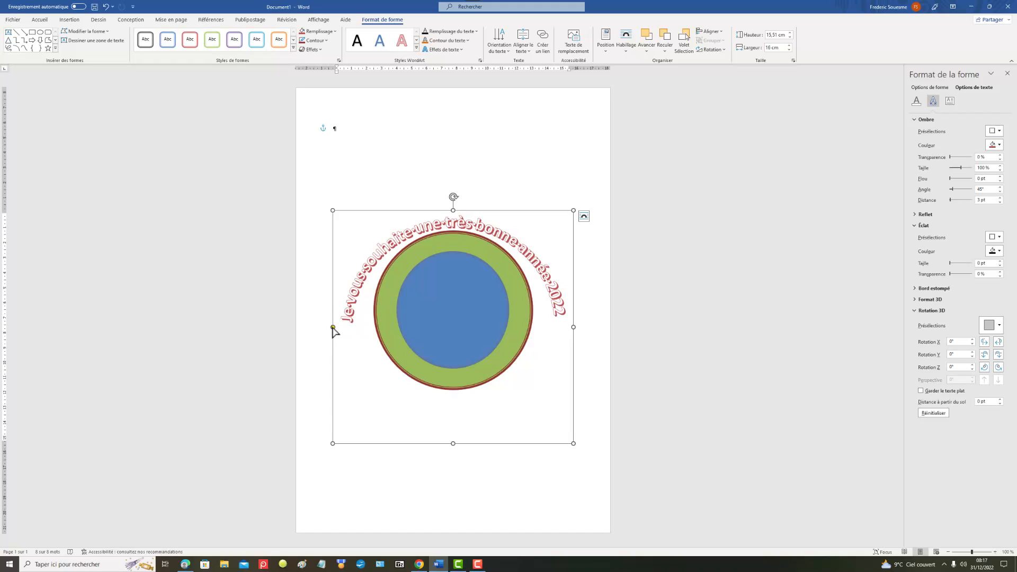
left_click_drag(332, 444, 357, 394)
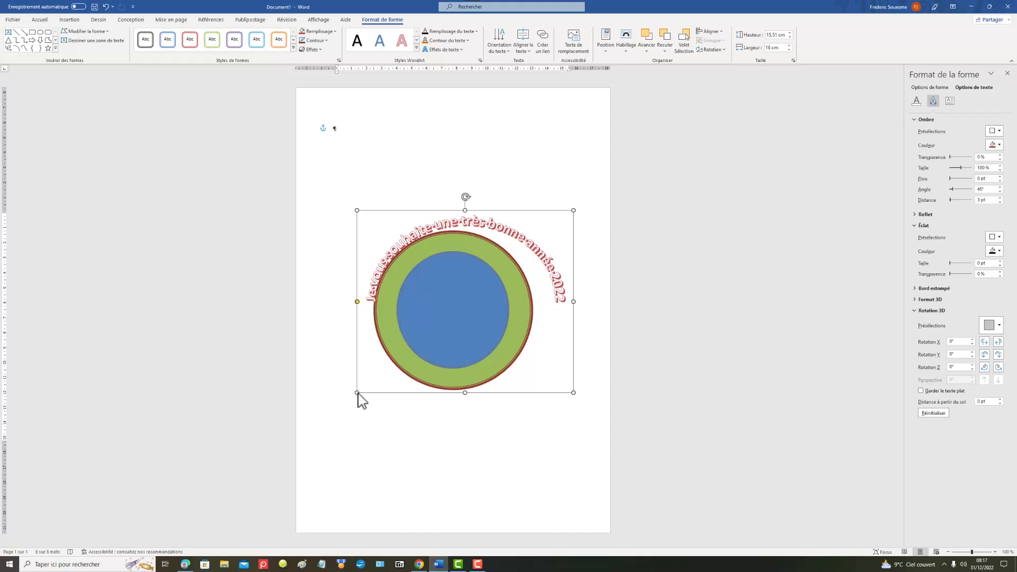
left_click_drag(574, 301, 549, 317)
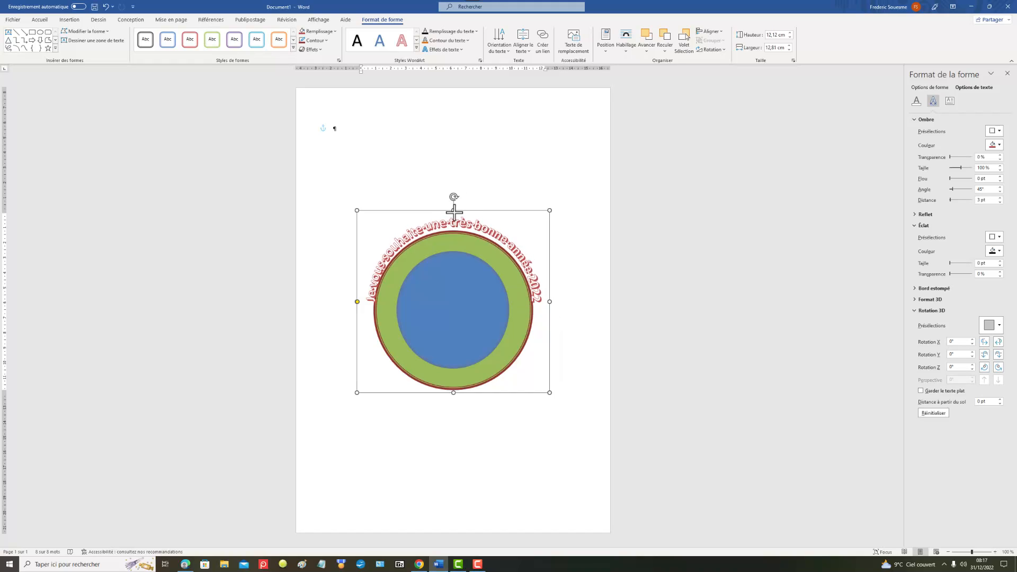
left_click_drag(454, 212, 454, 215)
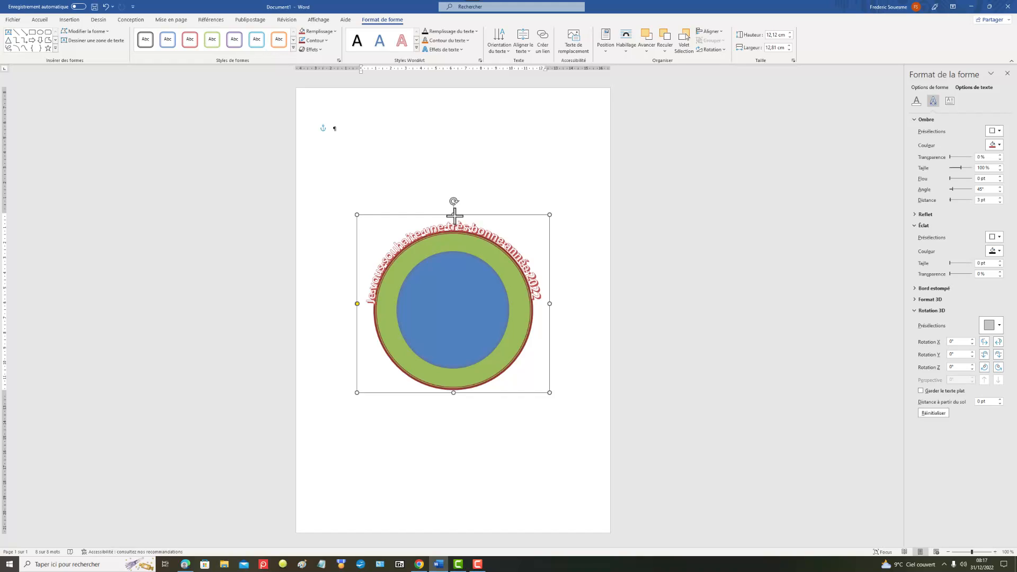
left_click_drag(454, 216, 455, 215)
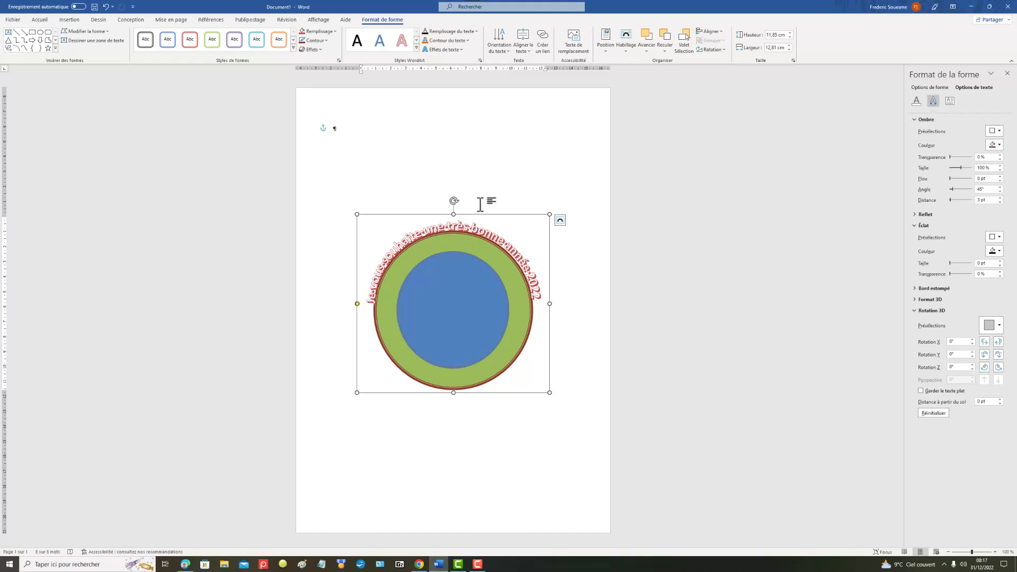
left_click(524, 163)
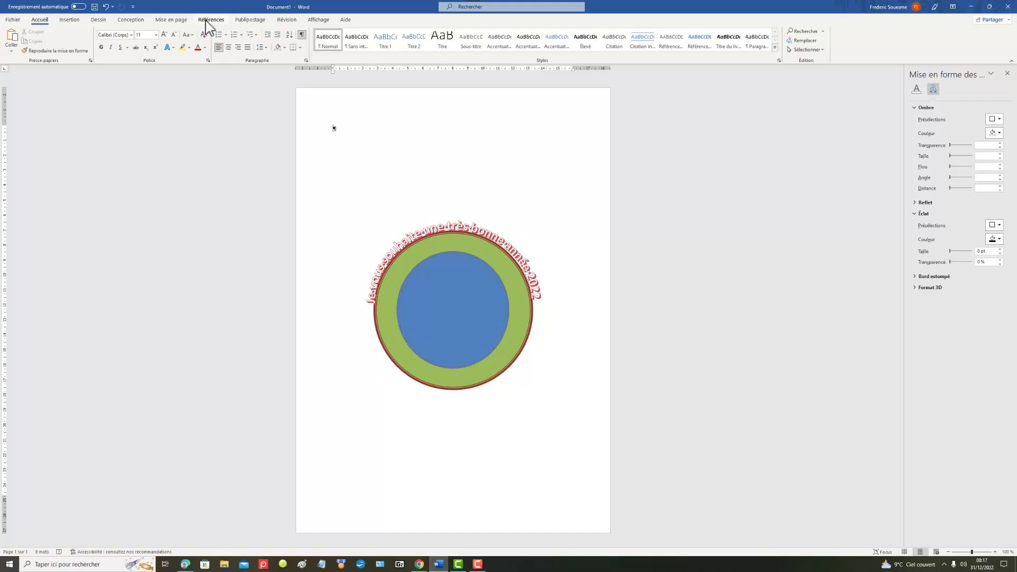
Step: Insert a second WordArt in the white style with red outline and shadow, and give its box the turquoise outlined shape style
left_click(70, 21)
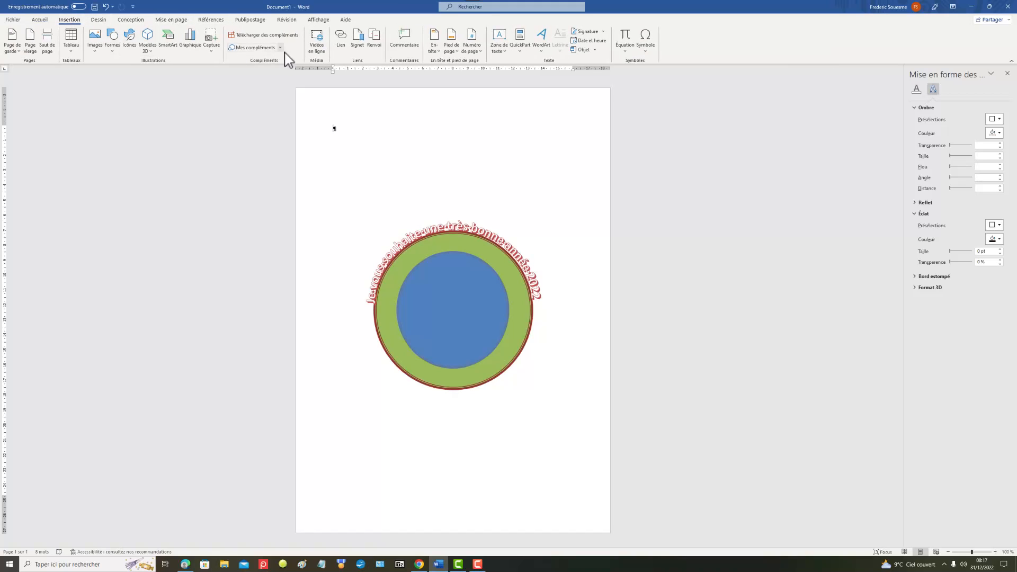
left_click(548, 55)
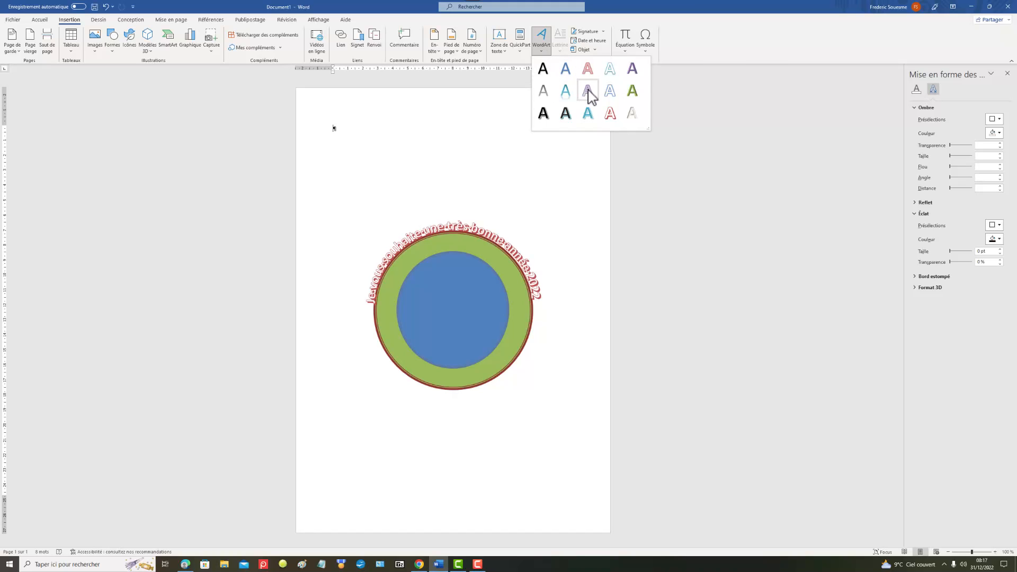
left_click(610, 115)
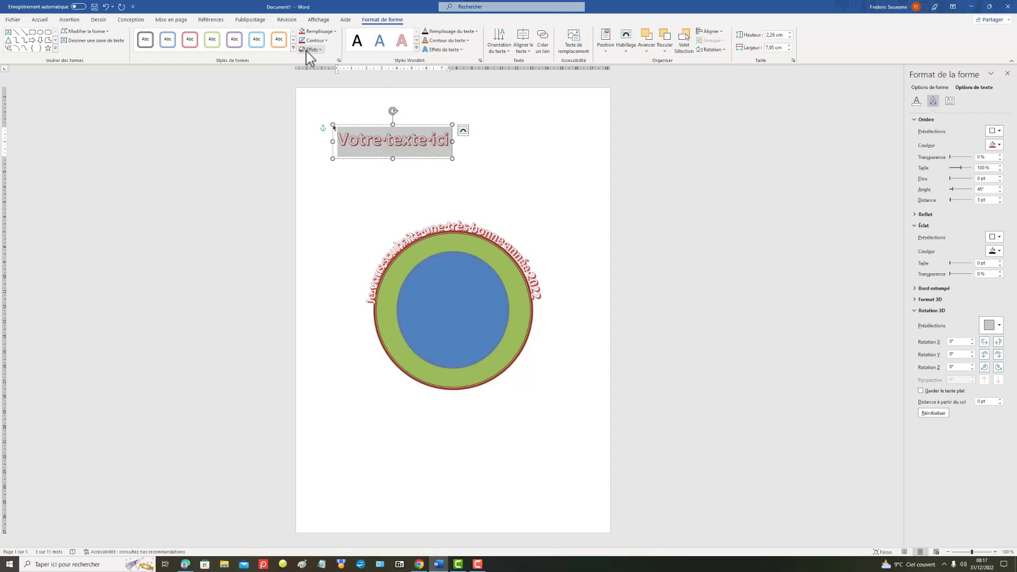
left_click(258, 43)
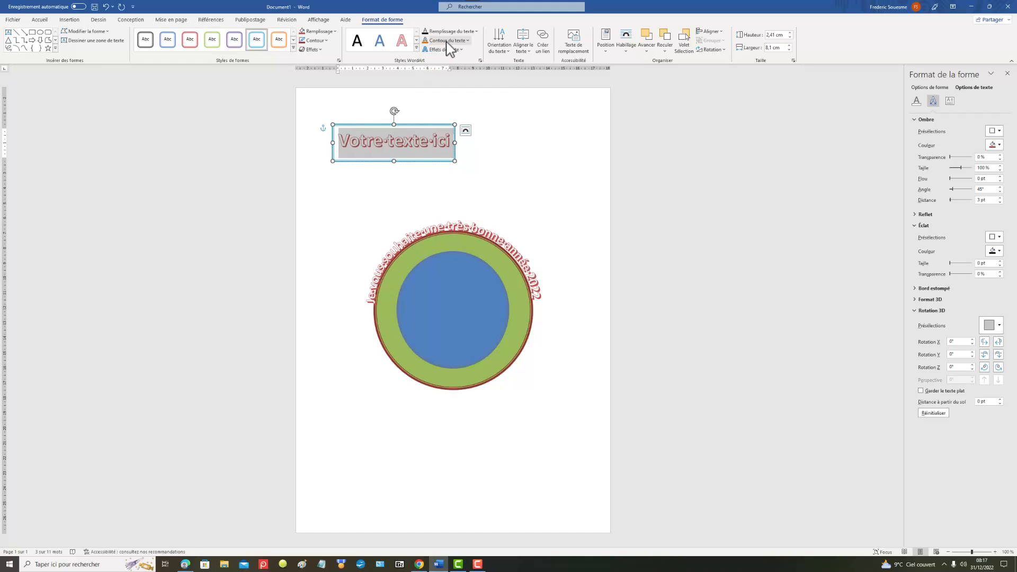
Step: Fill the new WordArt's text with the purple preset gradient for Accentuation4 in the third row of presets
left_click(476, 32)
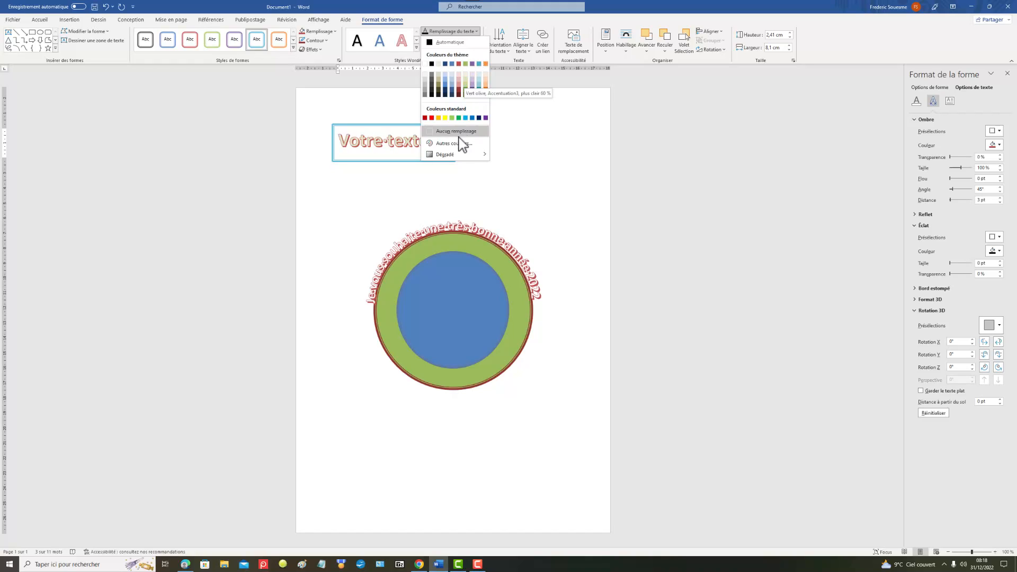
mouse_move(482, 155)
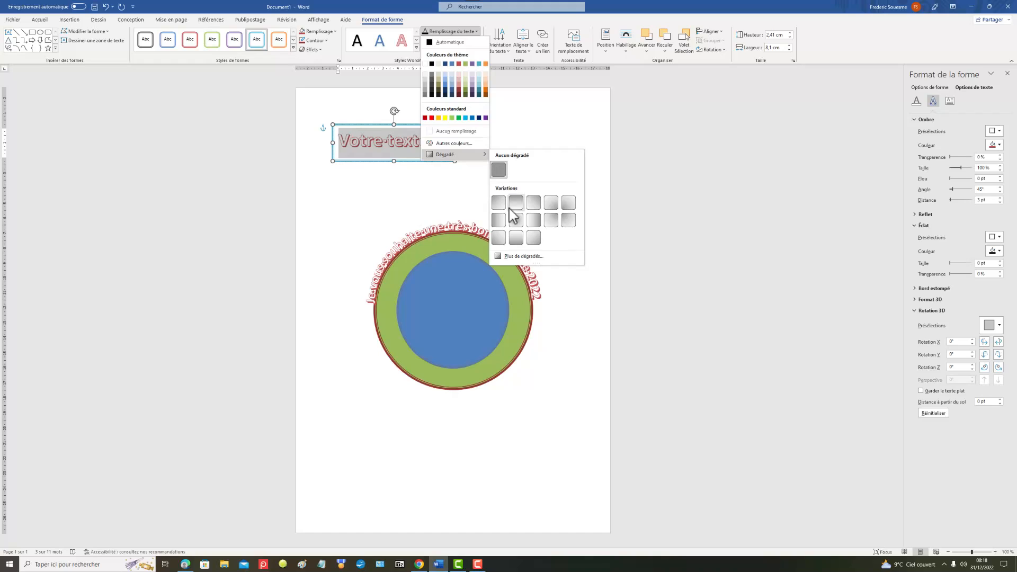
left_click(523, 256)
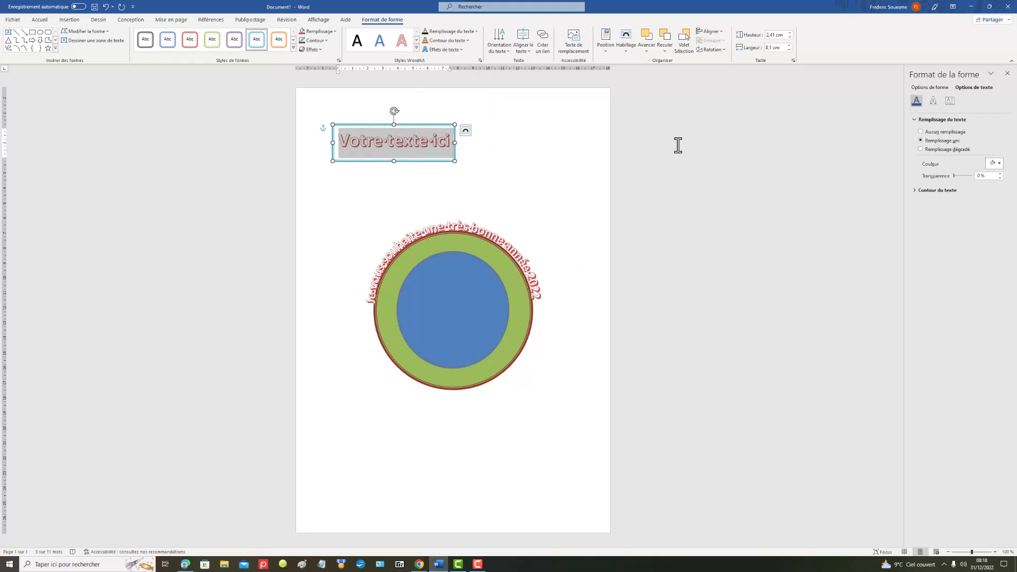
left_click(922, 151)
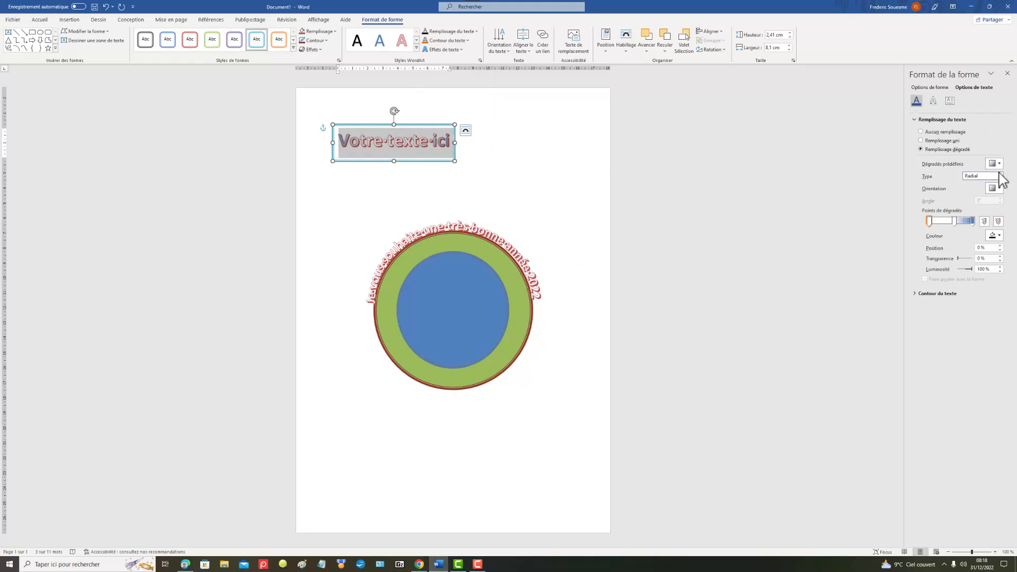
left_click(998, 164)
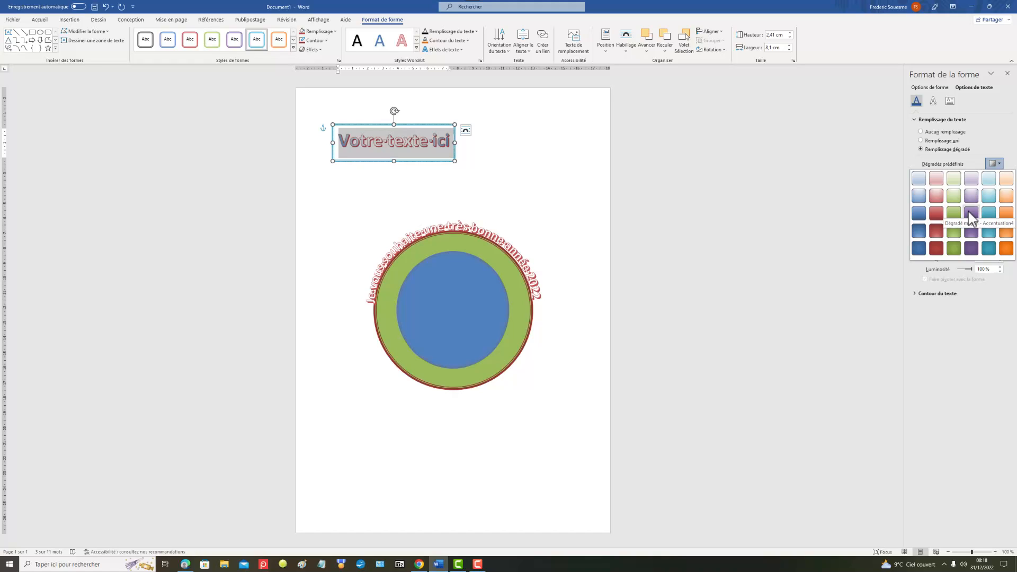
left_click(970, 213)
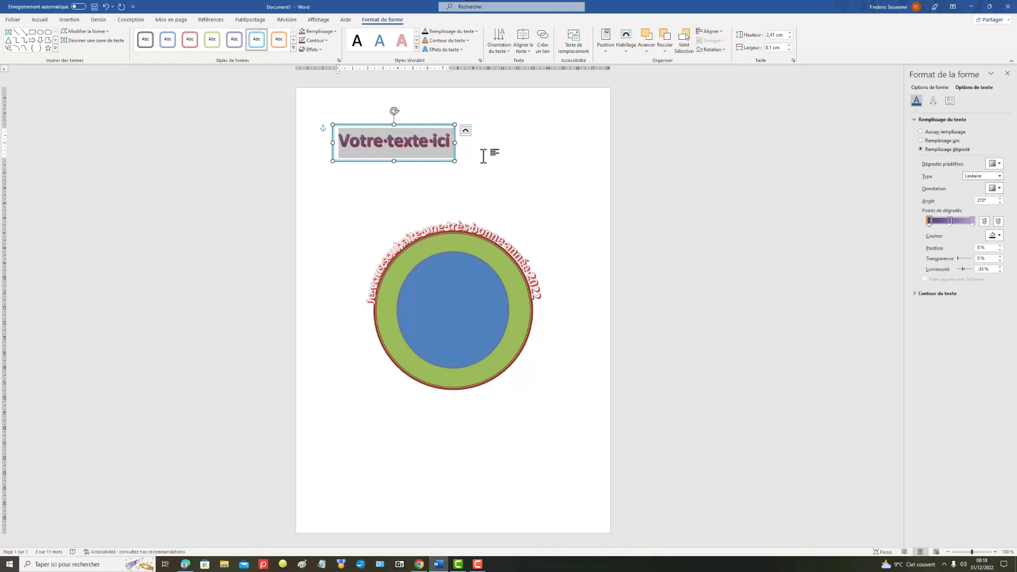
Step: Replace the new WordArt's placeholder text with "Tous mes meilleurs vœux !"
double_click(343, 143)
mouse_move(343, 148)
left_mouse_down()
mouse_move(359, 149)
mouse_move(344, 144)
left_mouse_up()
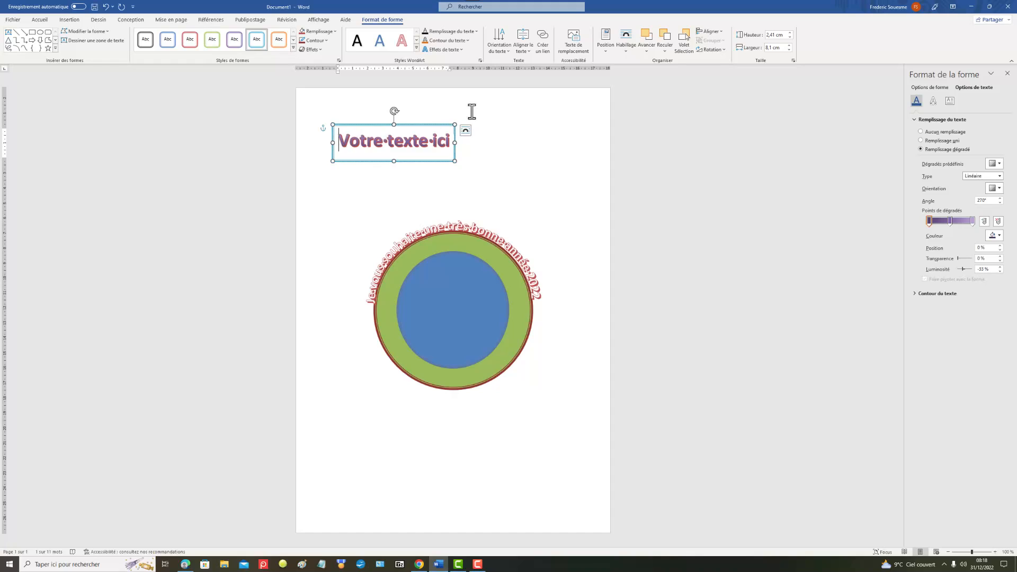
key("Delete")
key("Delete")
key("Delete")
key("Delete")
key("Delete")
key("Delete")
key("Delete")
key("Delete")
key("Delete")
key("Delete")
key("Delete")
key("Delete")
key("Delete")
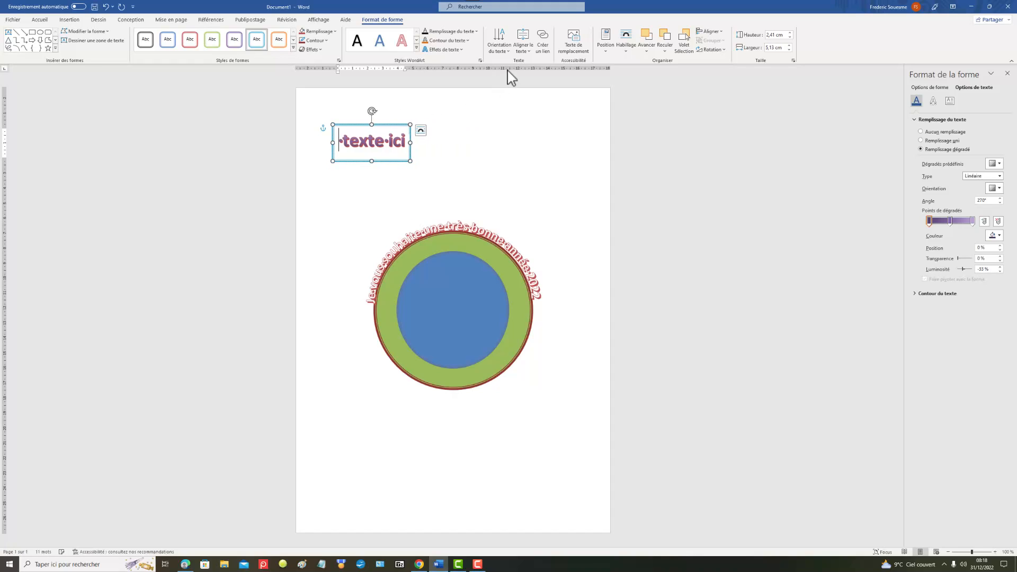
key("Delete")
key("Delete")
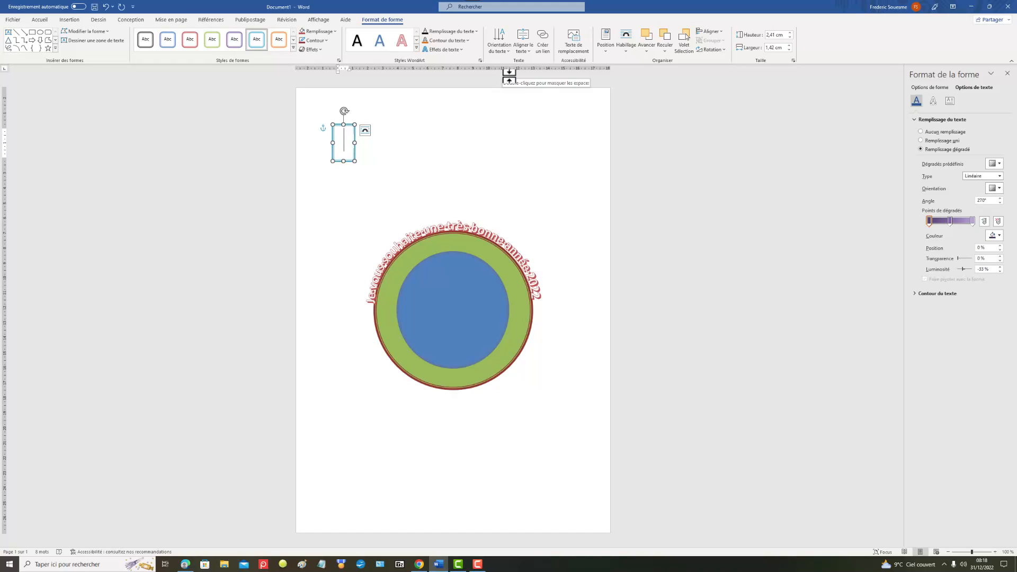
type("Tou")
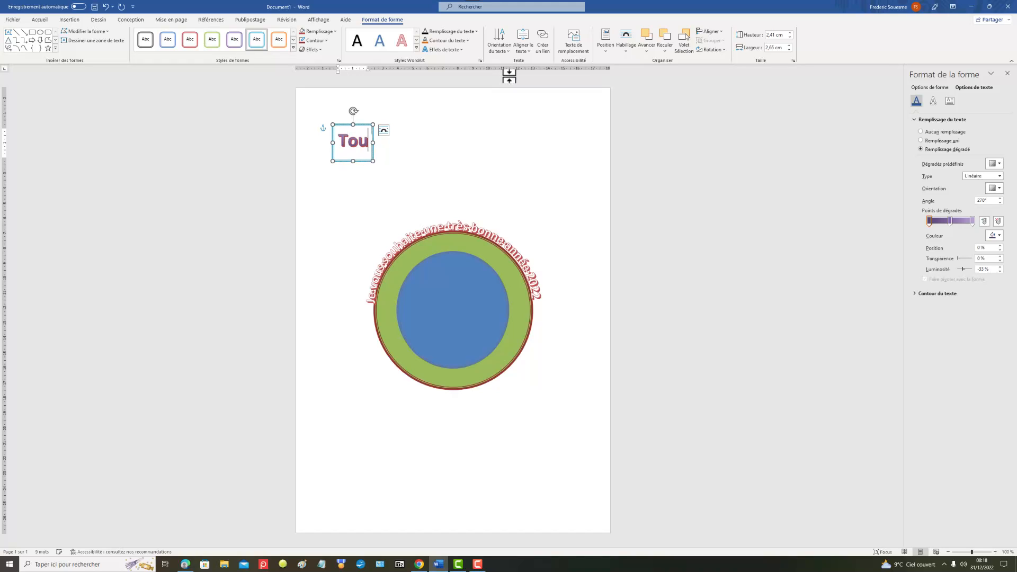
type("s mes")
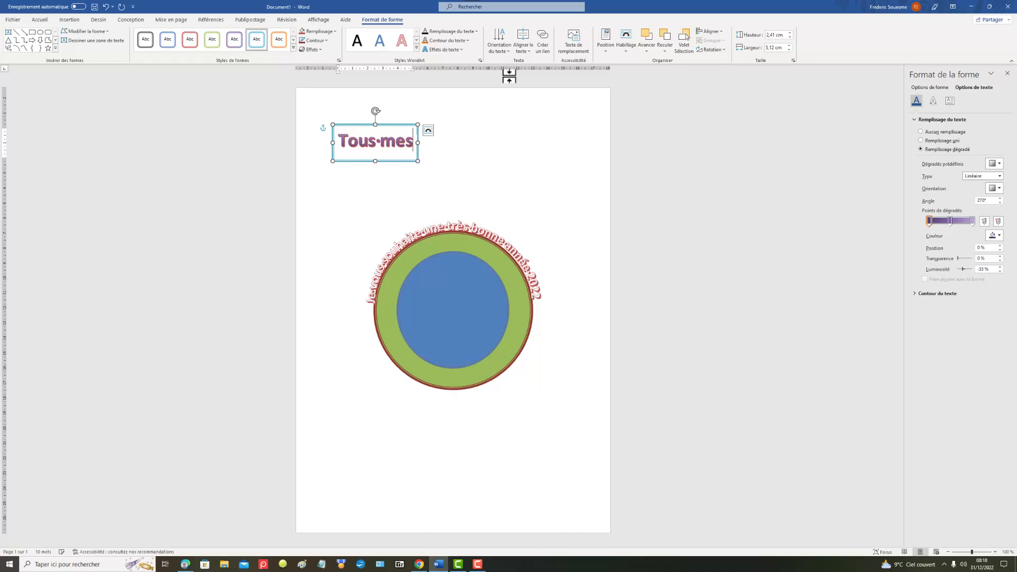
type(" mei")
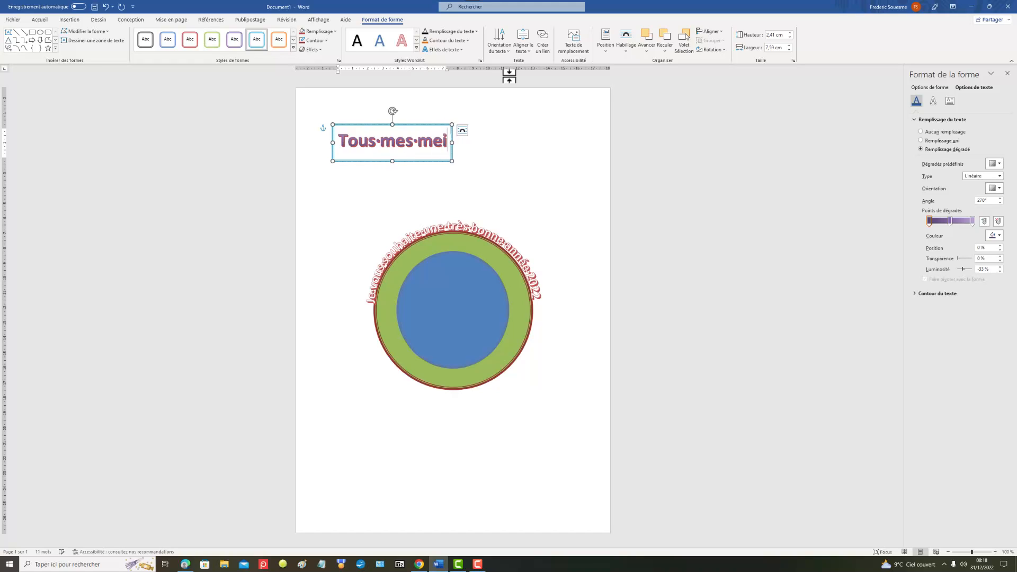
type("lleurs ")
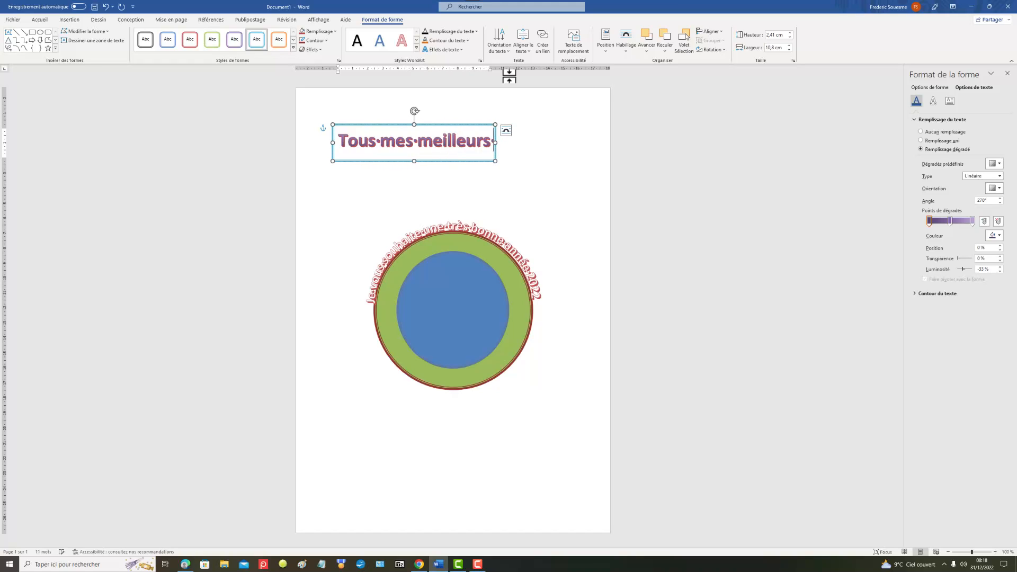
type("voeu")
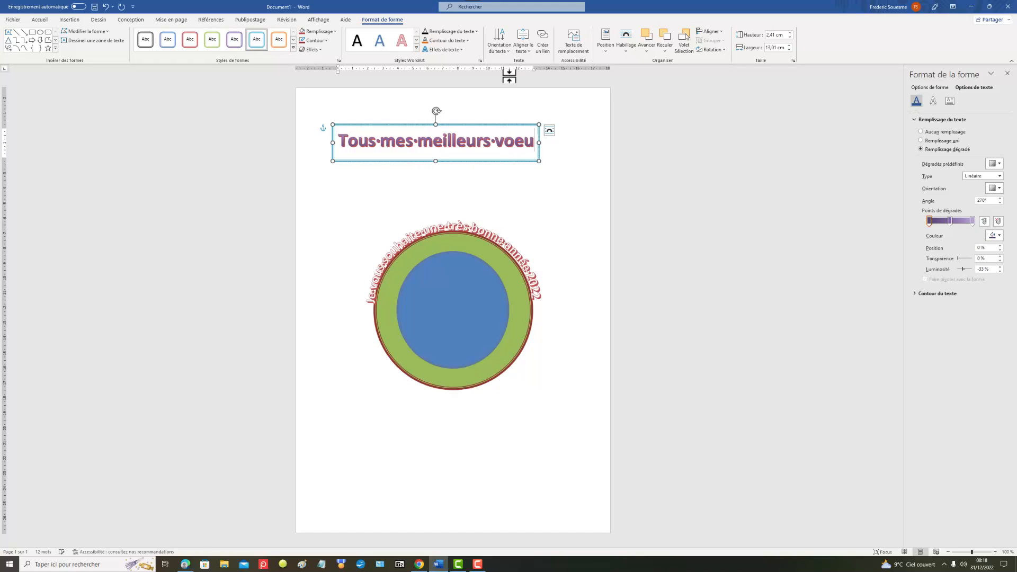
key("BackSpace")
key("BackSpace")
key("BackSpace")
type("œux !")
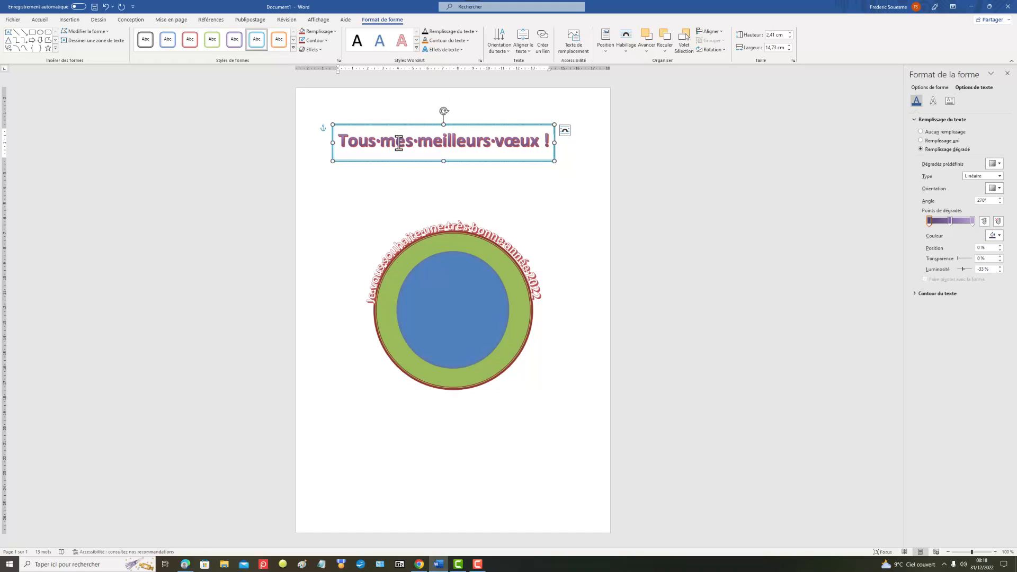
Step: Transform "Tous mes meilleurs vœux !" with the downward arch path under Suivre la trajectoire, and fit it as a flat box just below the circles
left_click_drag(341, 139, 556, 139)
left_click(462, 49)
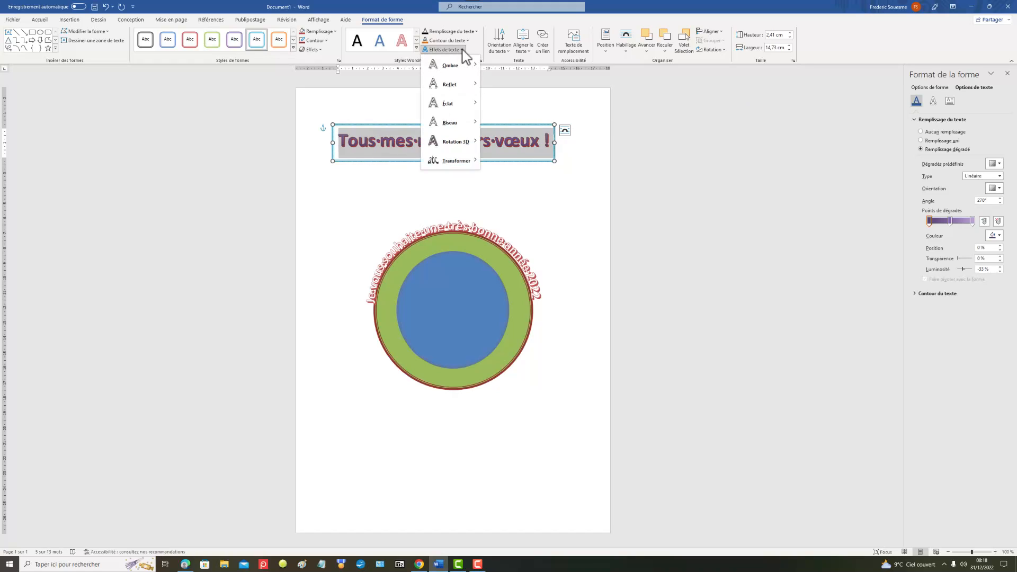
mouse_move(468, 169)
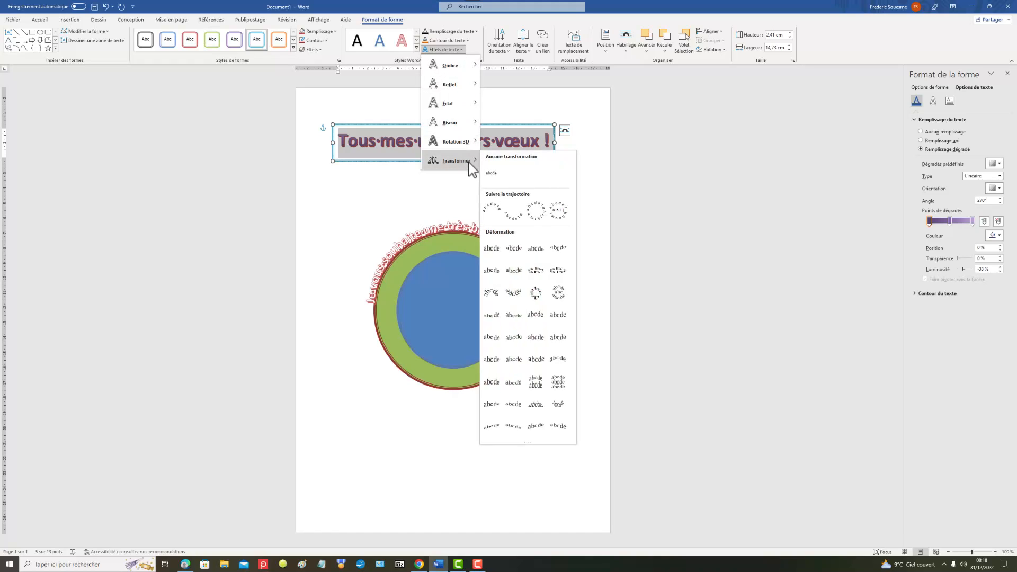
left_click(515, 214)
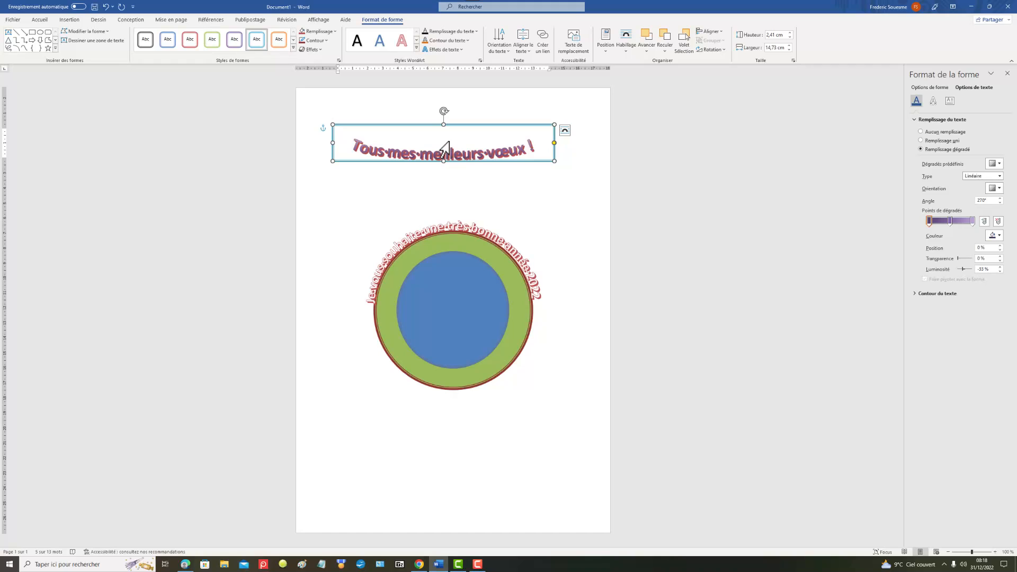
left_click_drag(427, 125, 503, 202)
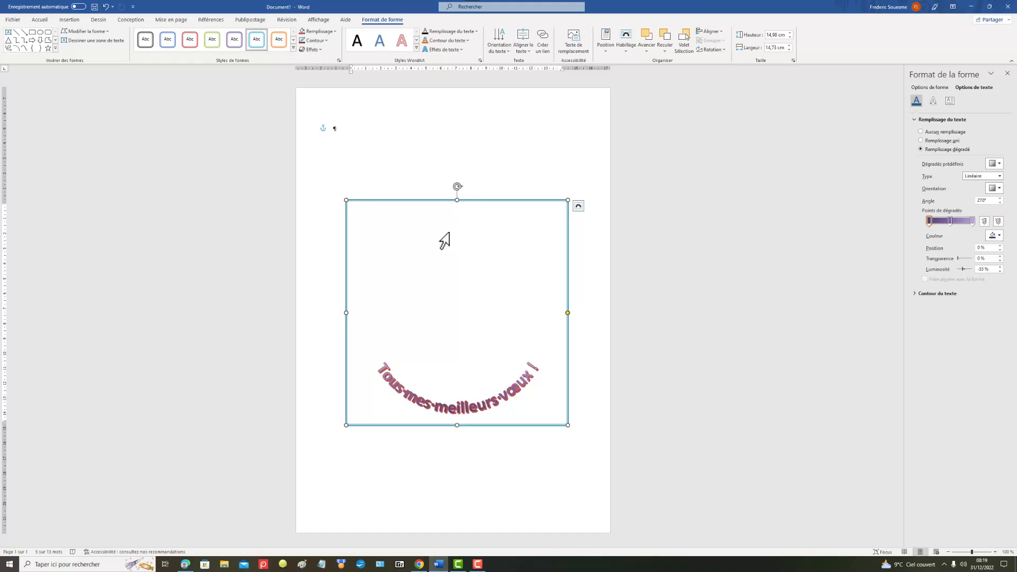
left_click_drag(457, 199, 454, 401)
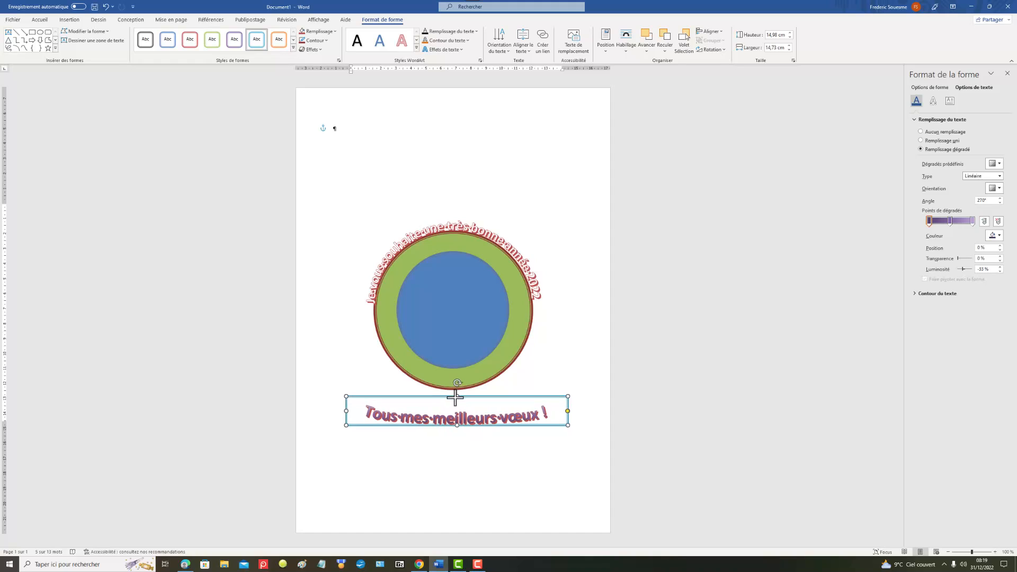
left_click(446, 291)
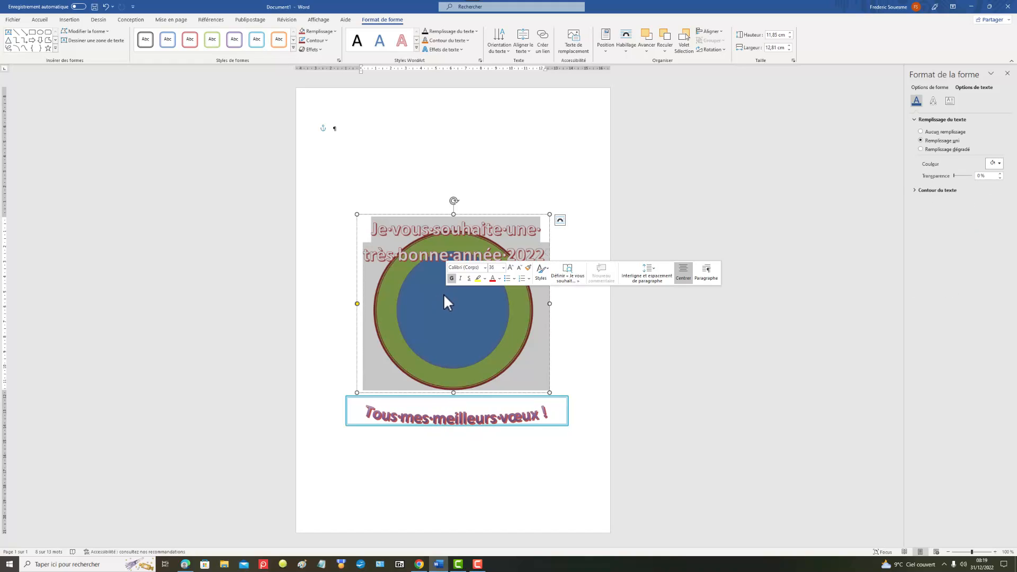
right_click(444, 295)
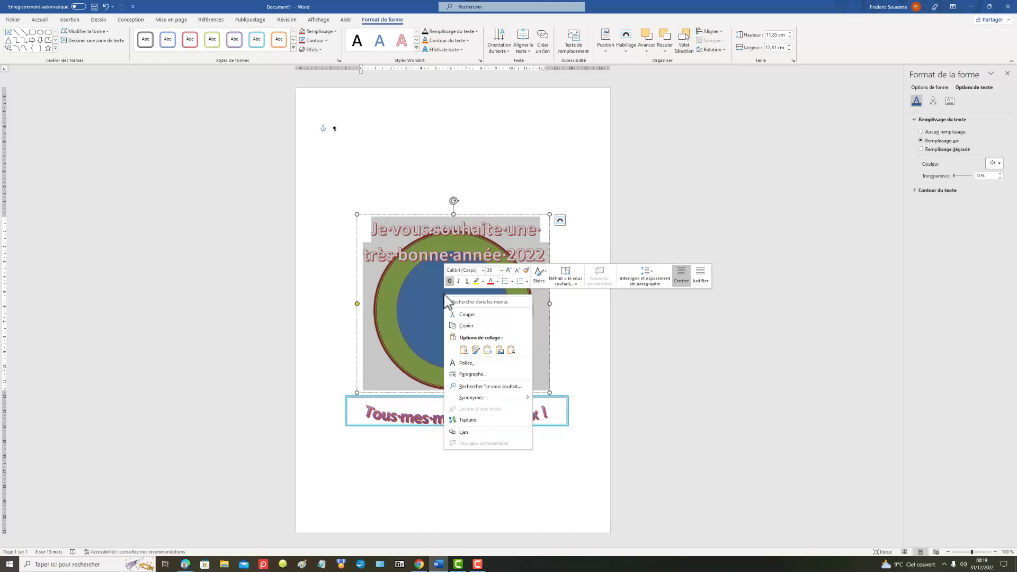
left_click(394, 275)
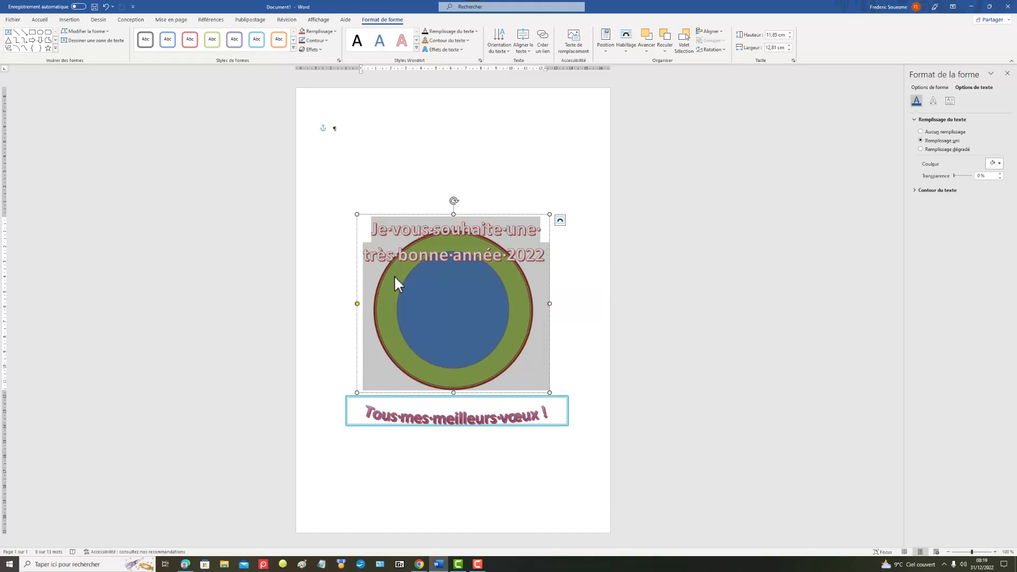
left_click(429, 361)
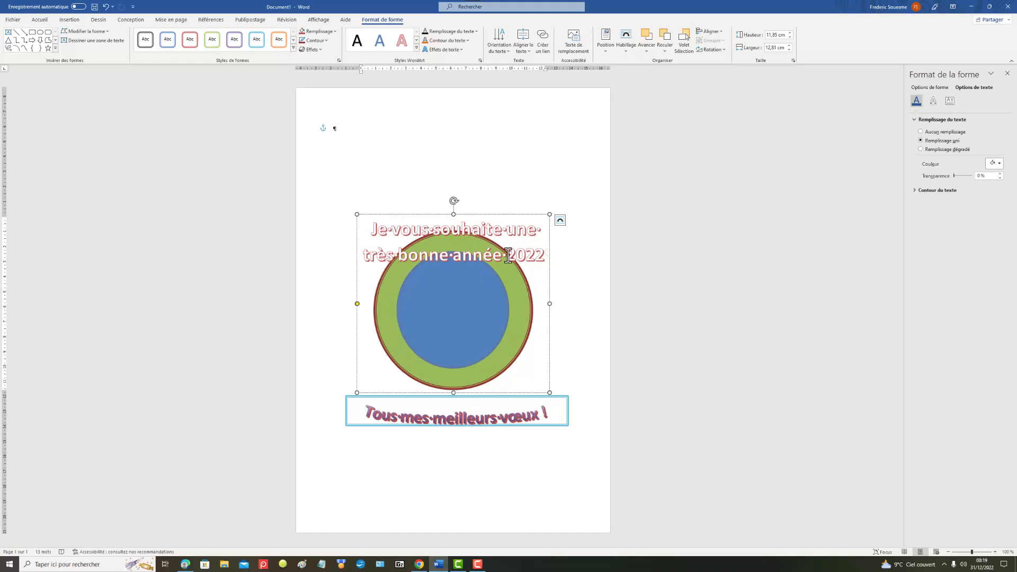
Step: Set the "Je vous souhaite" WordArt to Corriger la position sur la page and move it above the circles, enlarged to 11.99 by 12.99 cm
left_click(561, 220)
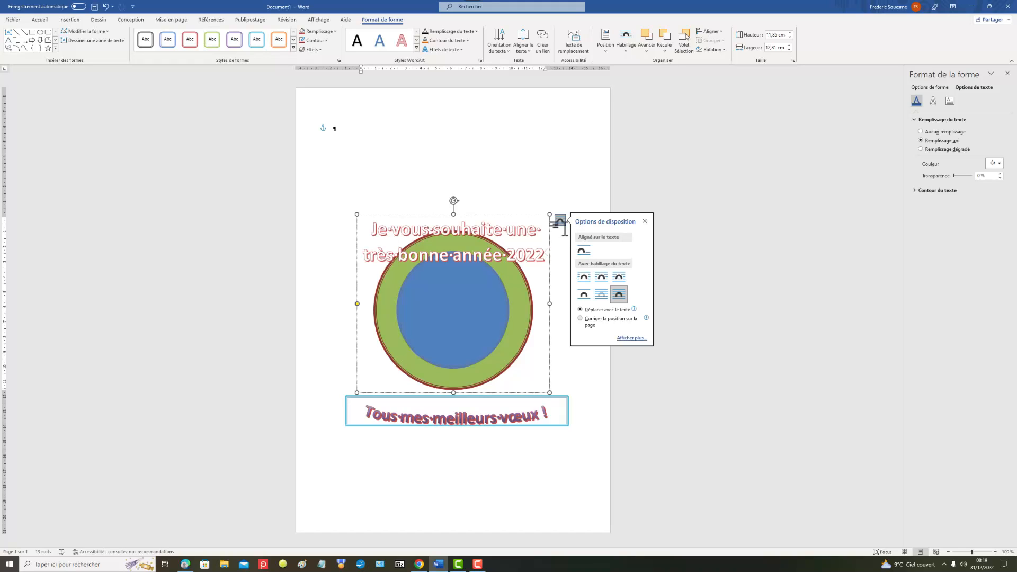
left_click(582, 319)
mouse_move(357, 215)
left_mouse_down()
mouse_move(403, 256)
mouse_move(364, 210)
mouse_move(354, 214)
left_mouse_up()
left_click(408, 353)
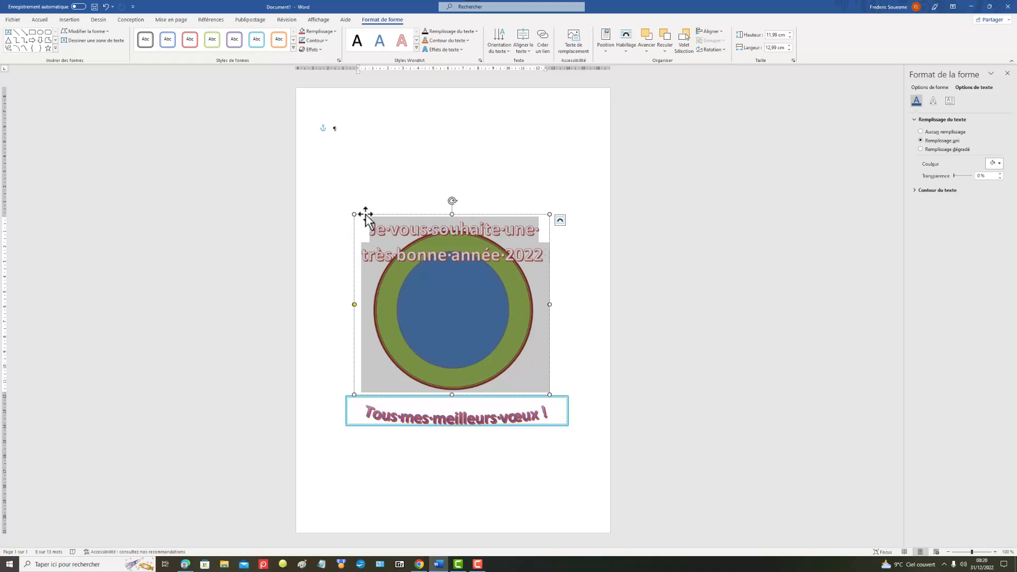
left_click_drag(357, 216, 354, 103)
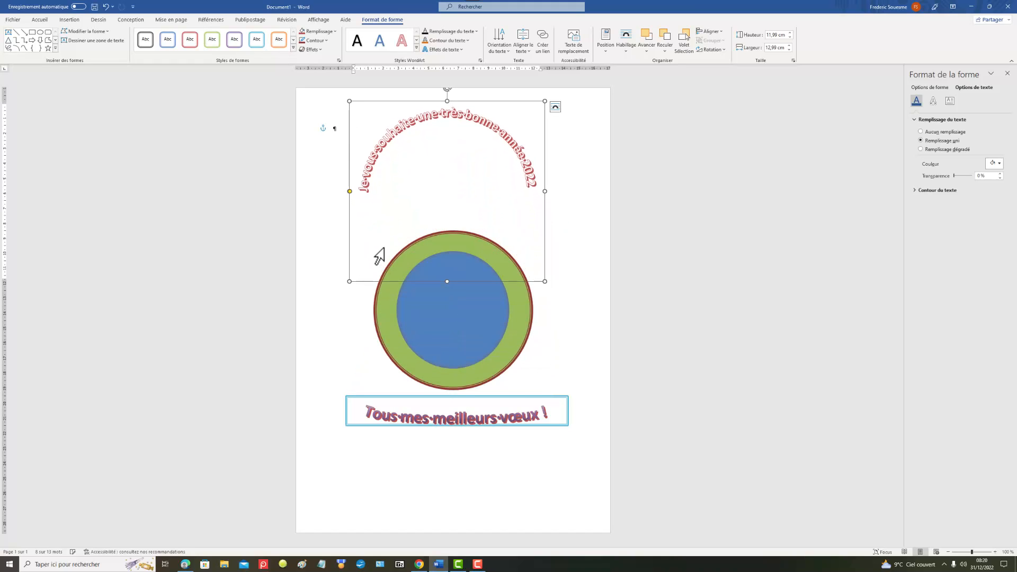
Step: Bring the grouped green and blue circles to the front with Premier plan
left_click(390, 314)
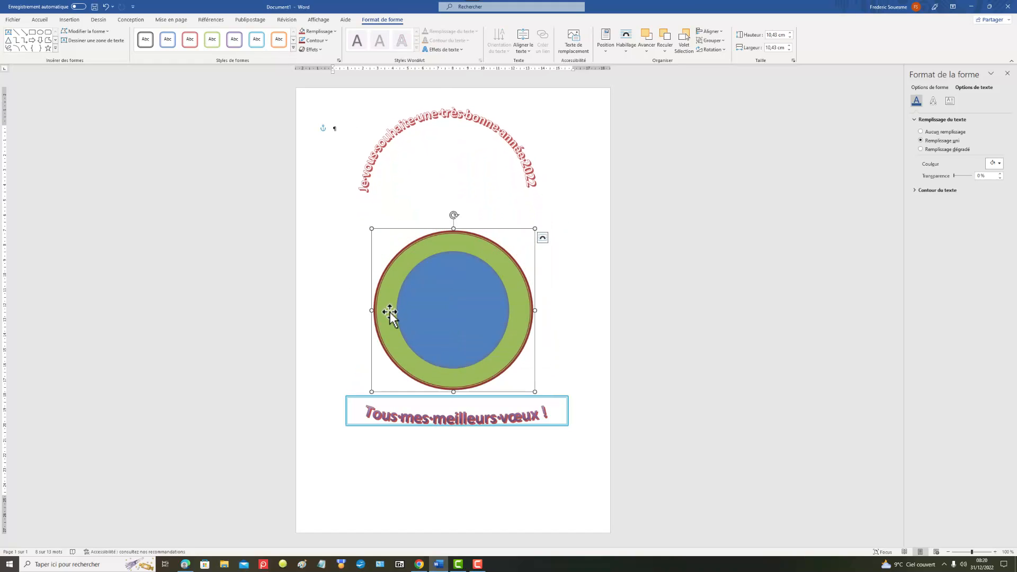
right_click(411, 294)
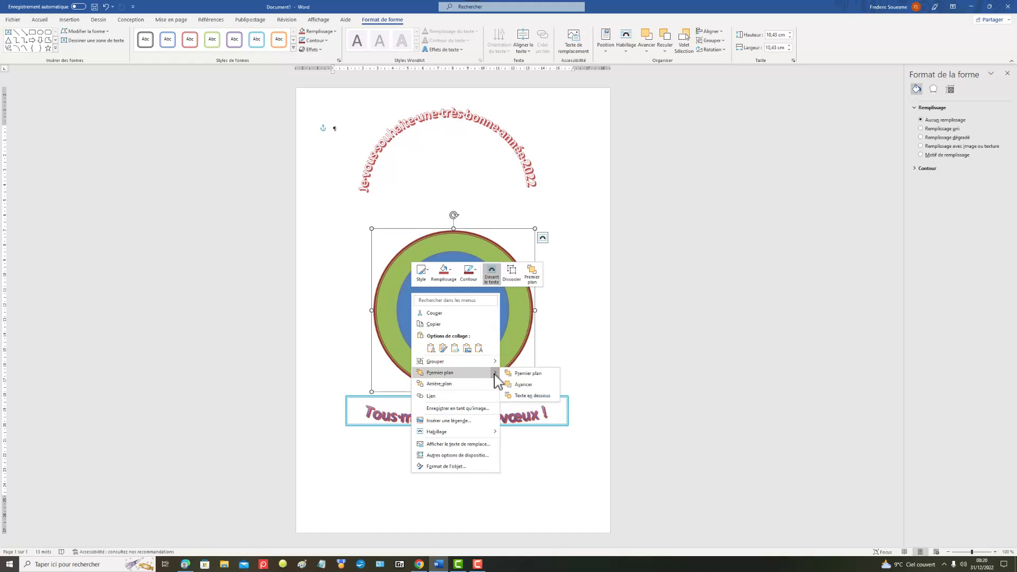
left_click(526, 374)
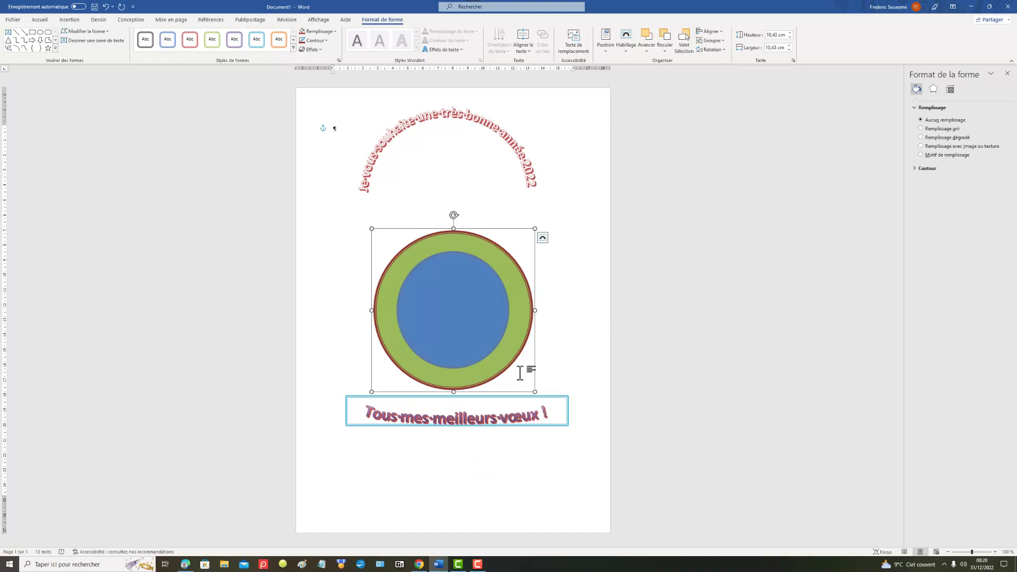
Step: Enlarge the "Tous mes meilleurs vœux !" WordArt box to about 13.04 cm high by 12.91 cm wide, surrounding the circles
triple_click(469, 419)
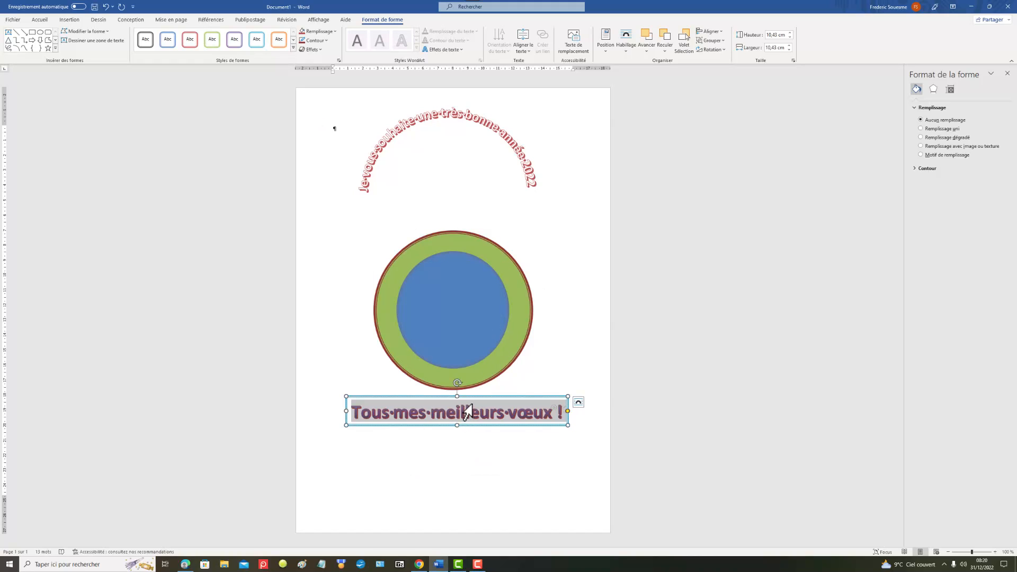
left_click_drag(459, 397, 456, 140)
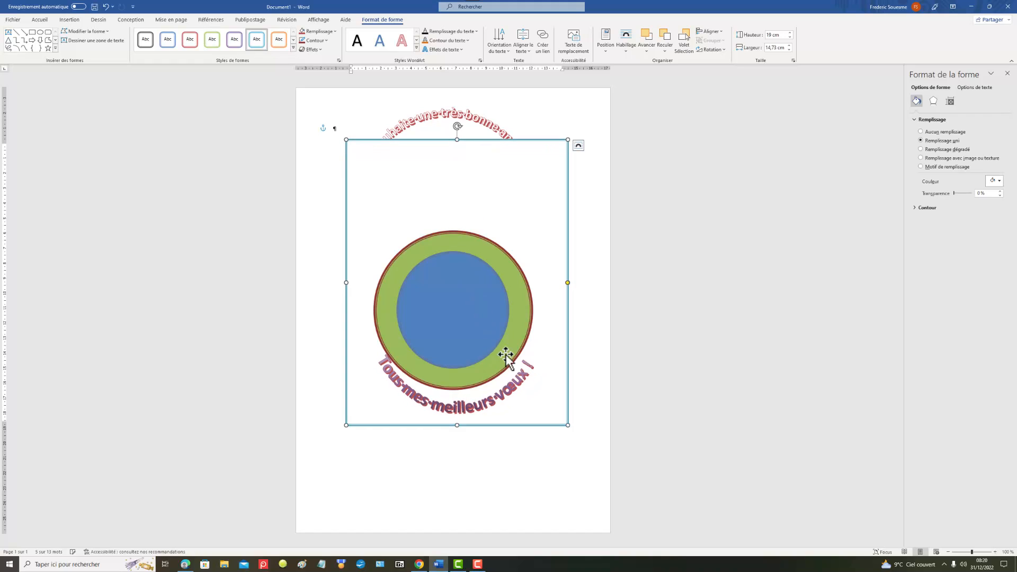
left_click_drag(458, 425, 433, 424)
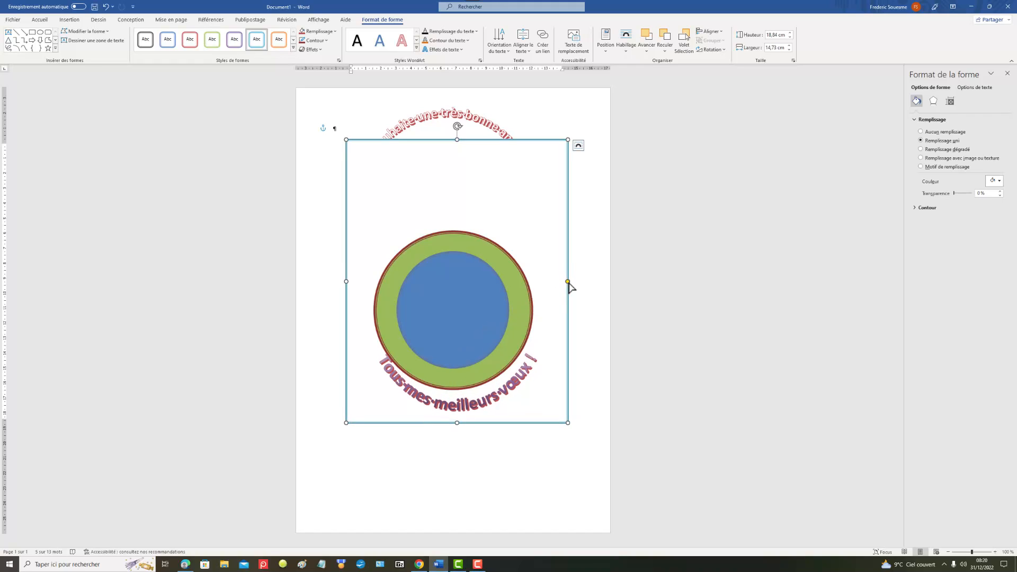
mouse_move(568, 281)
left_mouse_down()
mouse_move(543, 286)
mouse_move(560, 278)
left_mouse_up()
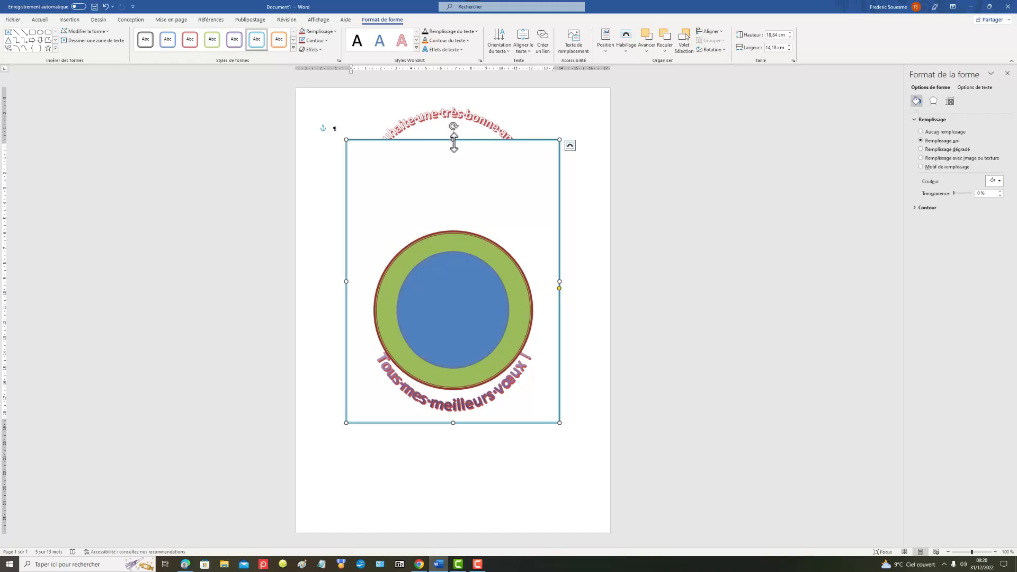
left_click_drag(454, 142, 470, 228)
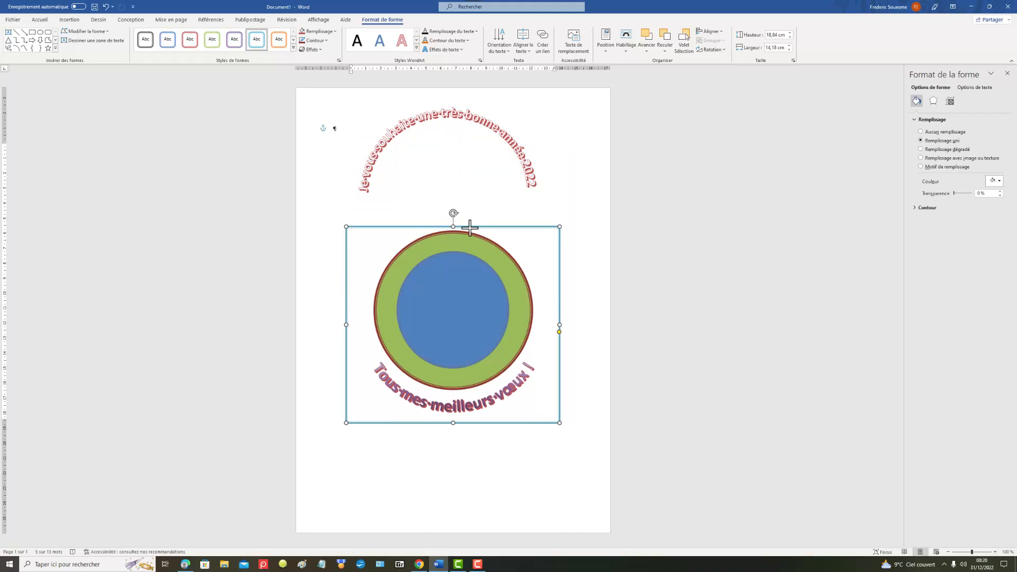
left_click_drag(347, 324, 365, 328)
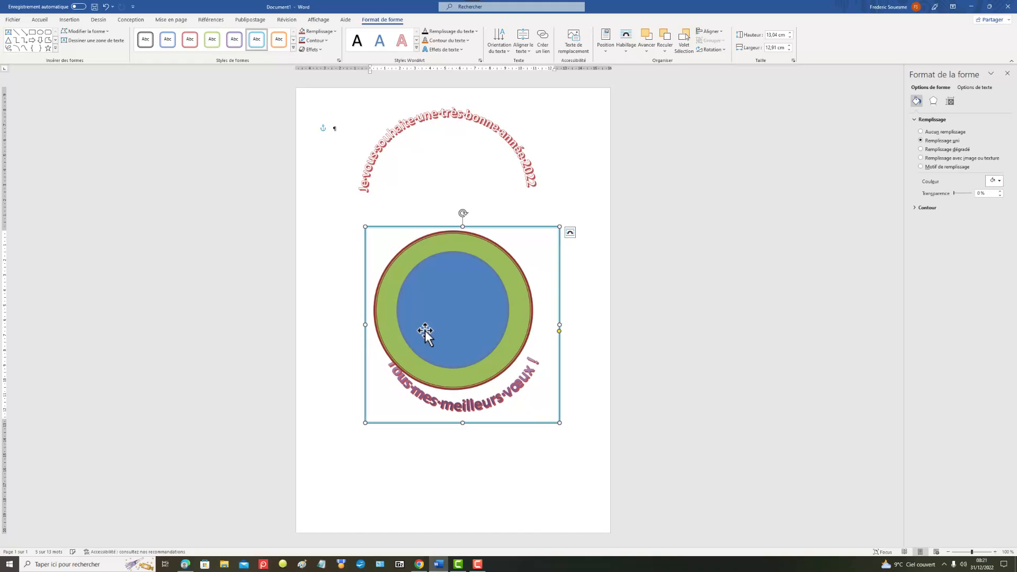
Step: Resize the "Tous mes meilleurs vœux !" box to about 12.91 by 14.45 cm and move the grouped circles against its arched text
left_click_drag(431, 311, 442, 317)
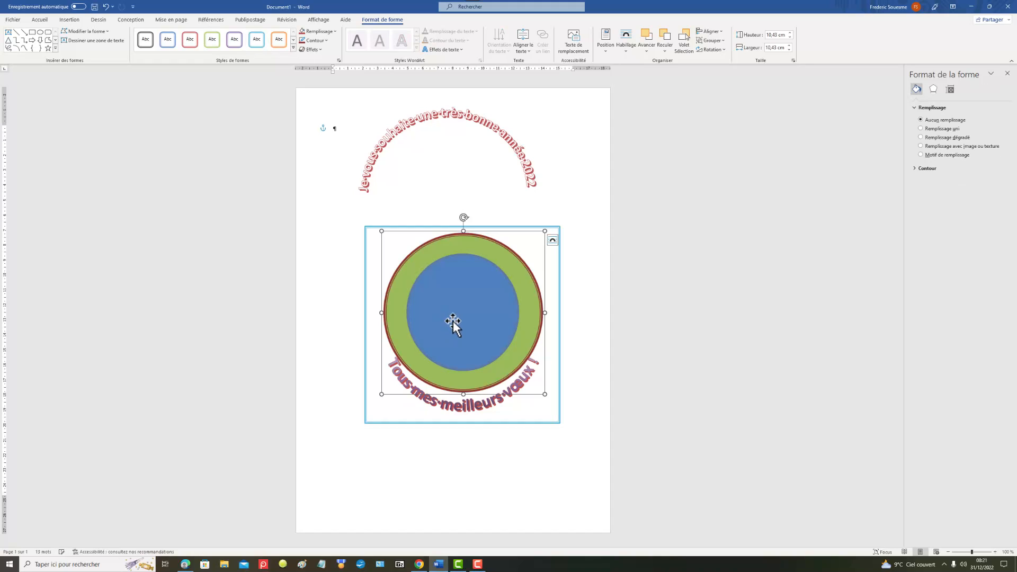
left_click(474, 420)
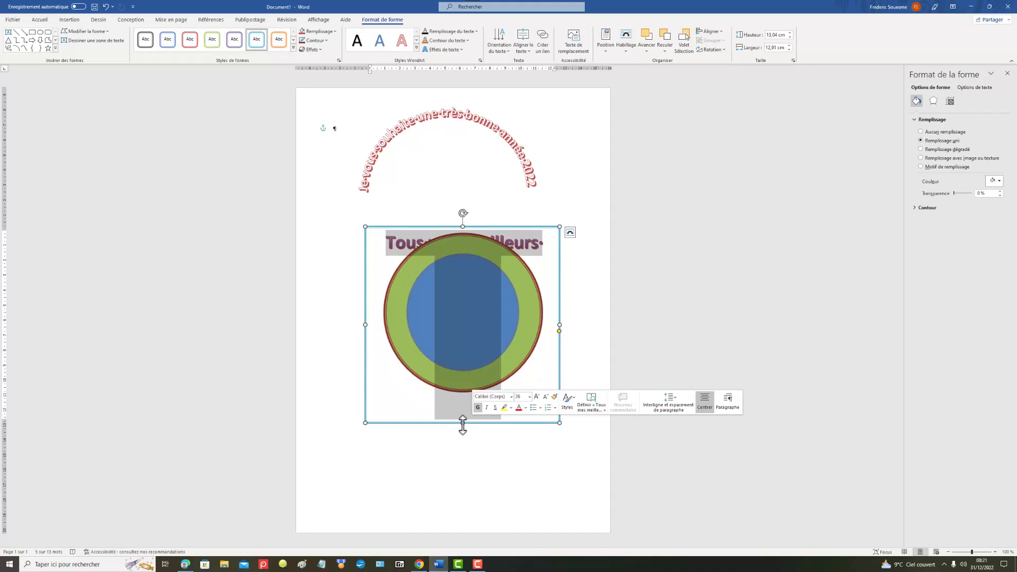
mouse_move(463, 423)
left_mouse_down()
mouse_move(464, 411)
mouse_move(457, 423)
left_mouse_up()
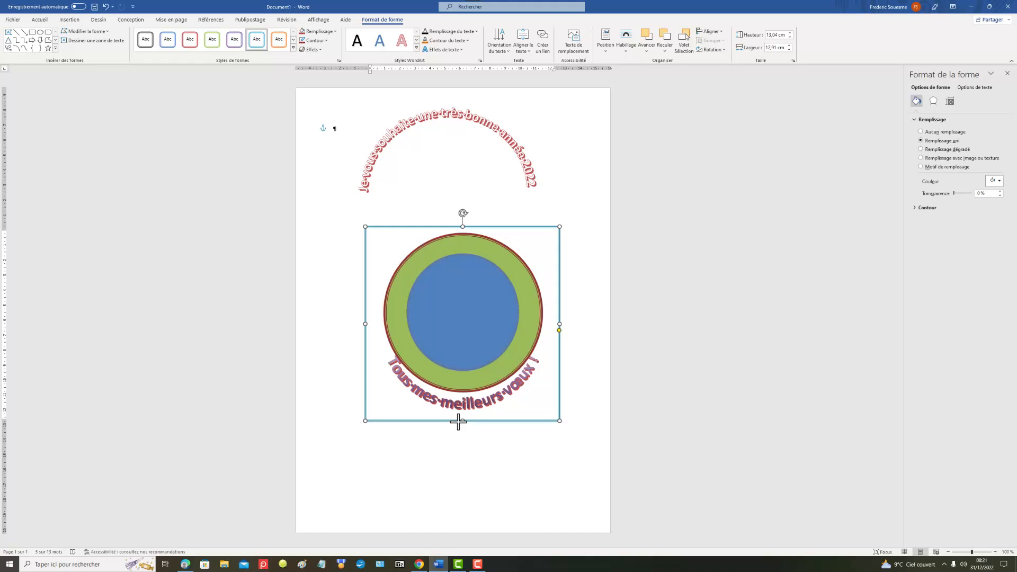
left_click_drag(459, 422, 458, 422)
left_click_drag(559, 326, 582, 291)
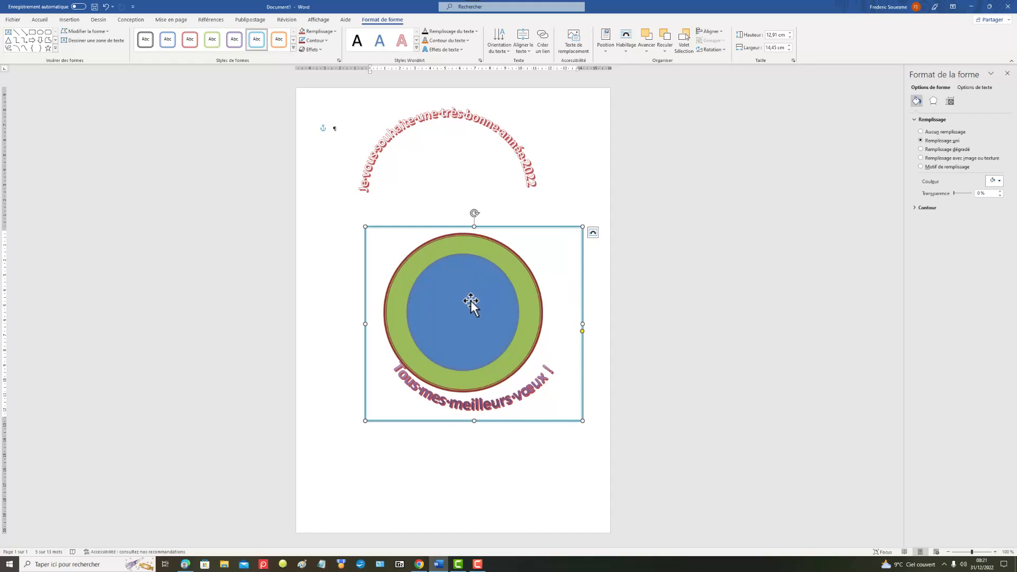
left_click_drag(471, 301, 480, 308)
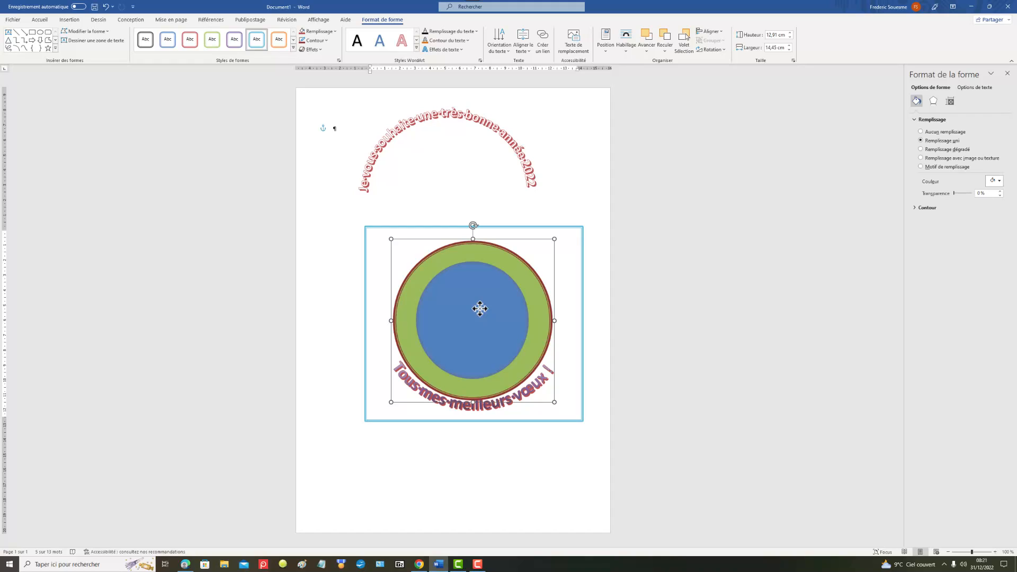
left_click_drag(480, 309, 480, 308)
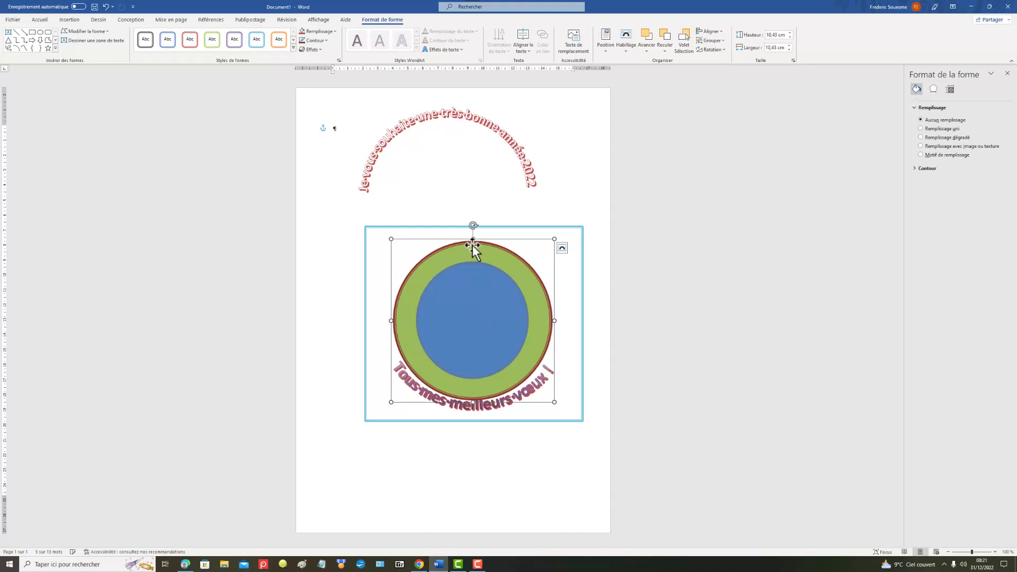
Step: Reduce the "Je vous souhaite une très bonne année 2022" WordArt to about 6.64 cm high and move it over the circles' upper edge
triple_click(440, 125)
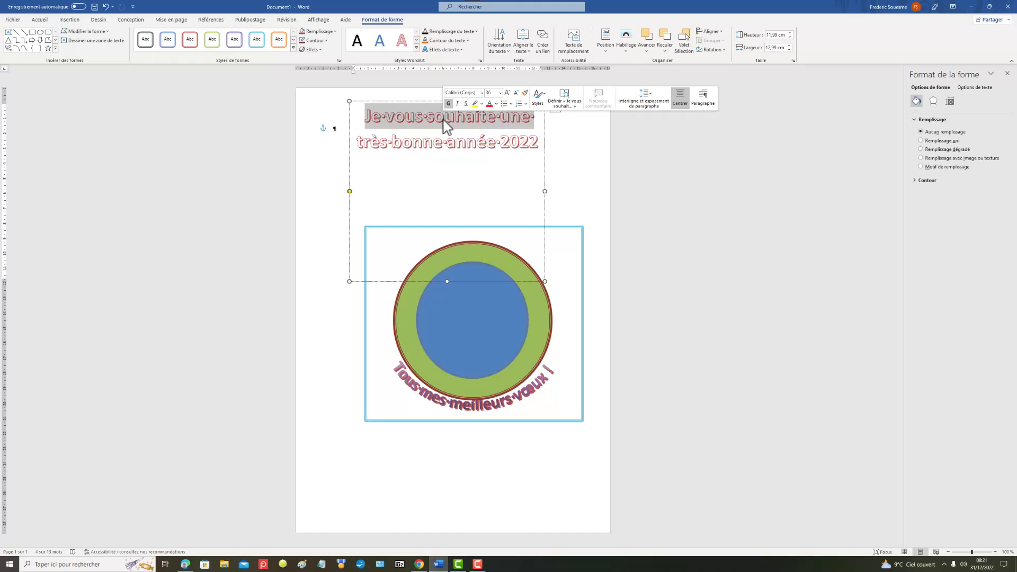
left_click_drag(445, 126, 376, 115)
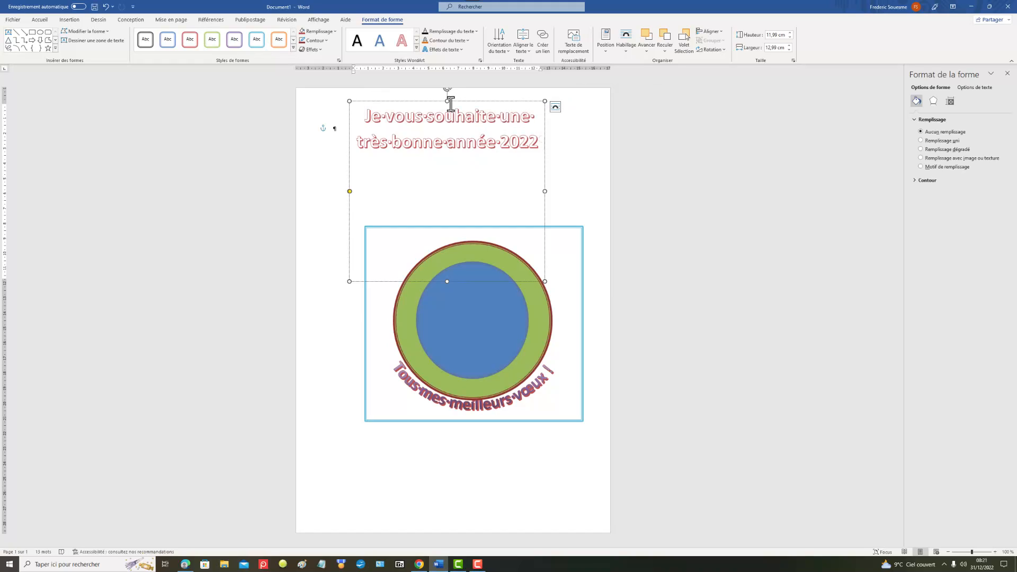
left_click_drag(447, 101, 540, 183)
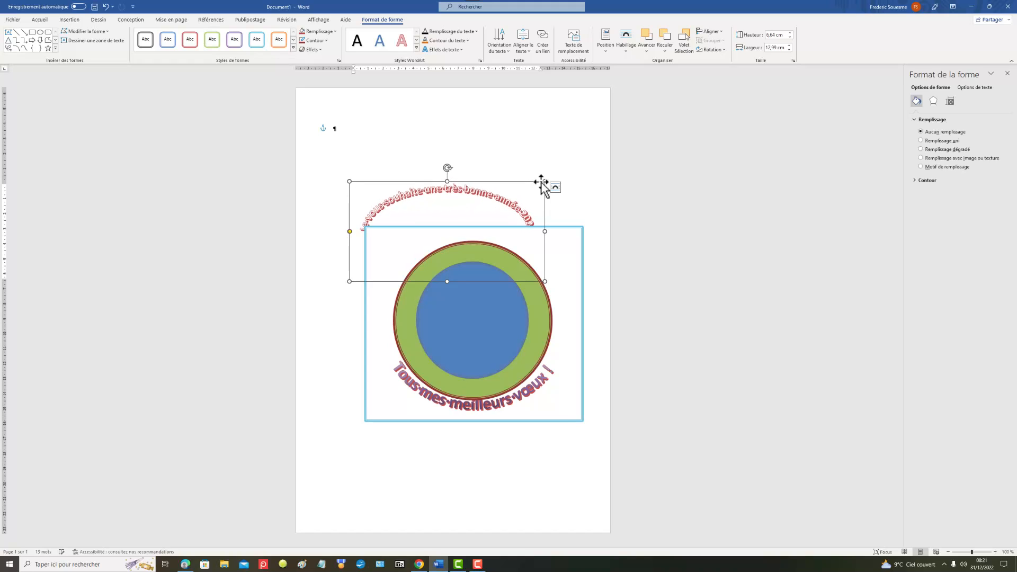
left_click(390, 203)
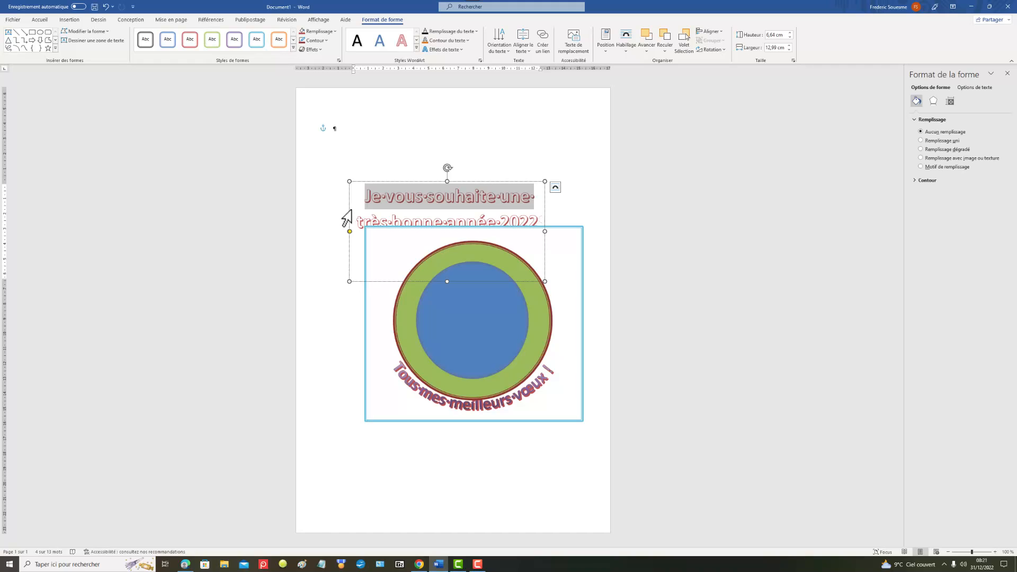
left_click_drag(352, 209, 386, 236)
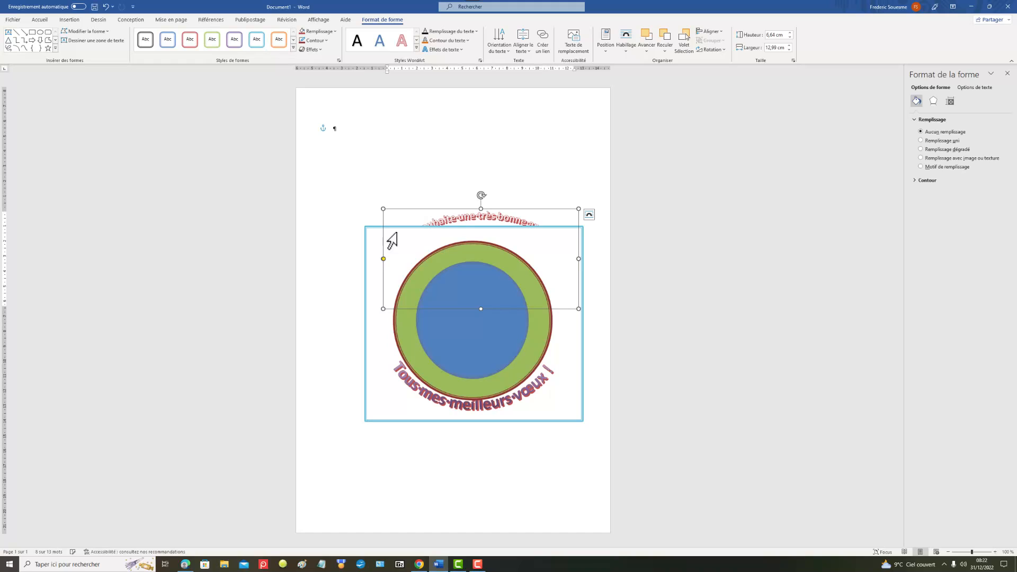
Step: Bring the "Je vous souhaite une très bonne année 2022" WordArt to the front with Premier plan
right_click(466, 218)
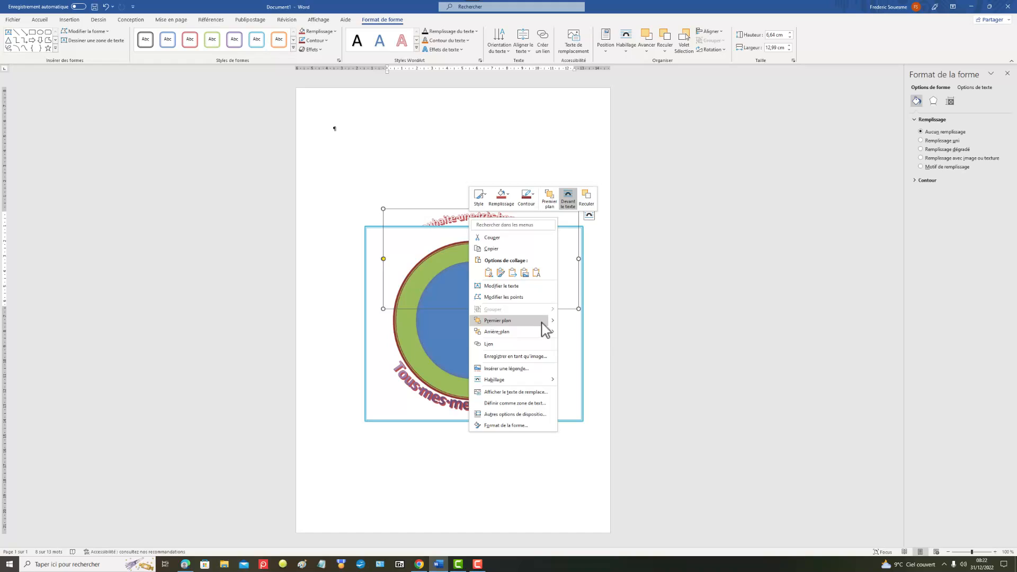
mouse_move(541, 322)
left_click(579, 321)
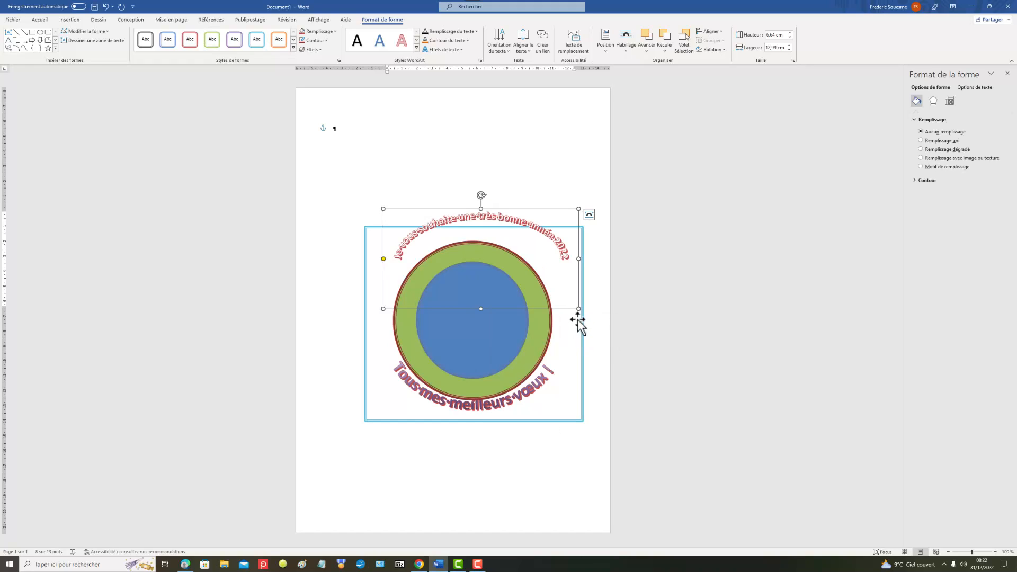
Step: Resize the "Je vous souhaite" WordArt to about 5.48 cm high by 10.56 cm wide, fitting its arch along the circles' upper edge
double_click(478, 216)
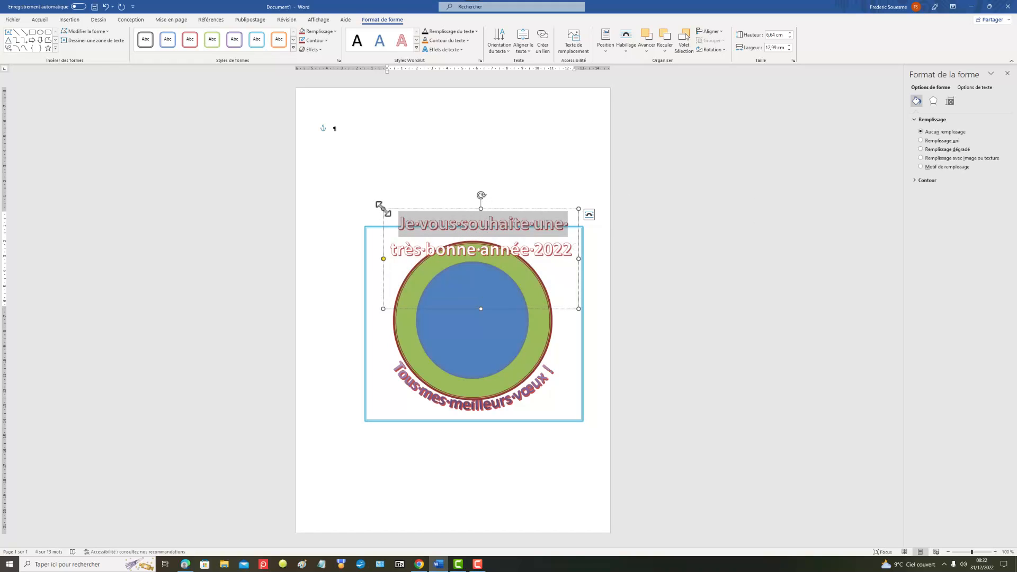
left_click_drag(383, 208, 382, 230)
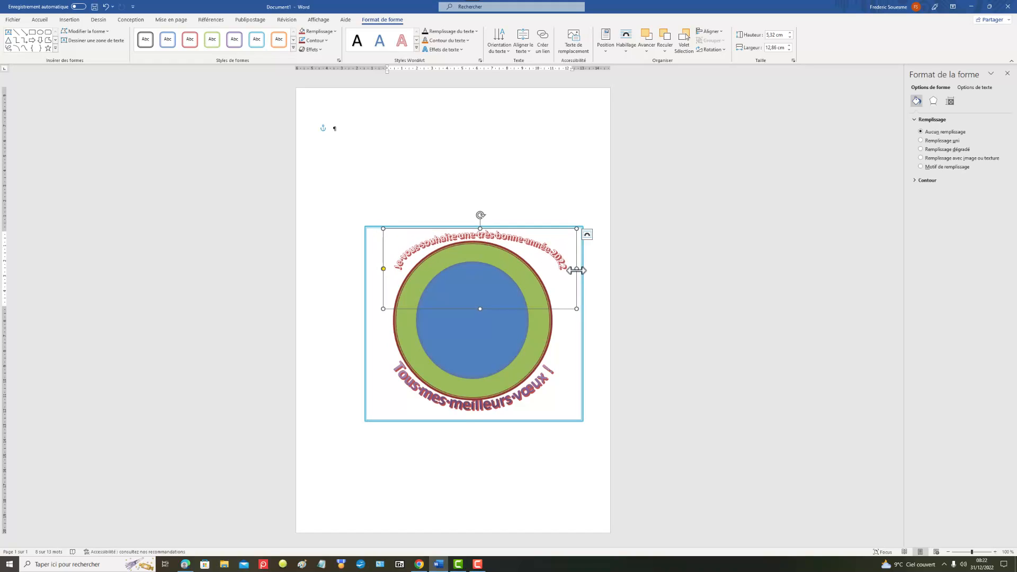
left_click_drag(577, 270, 550, 311)
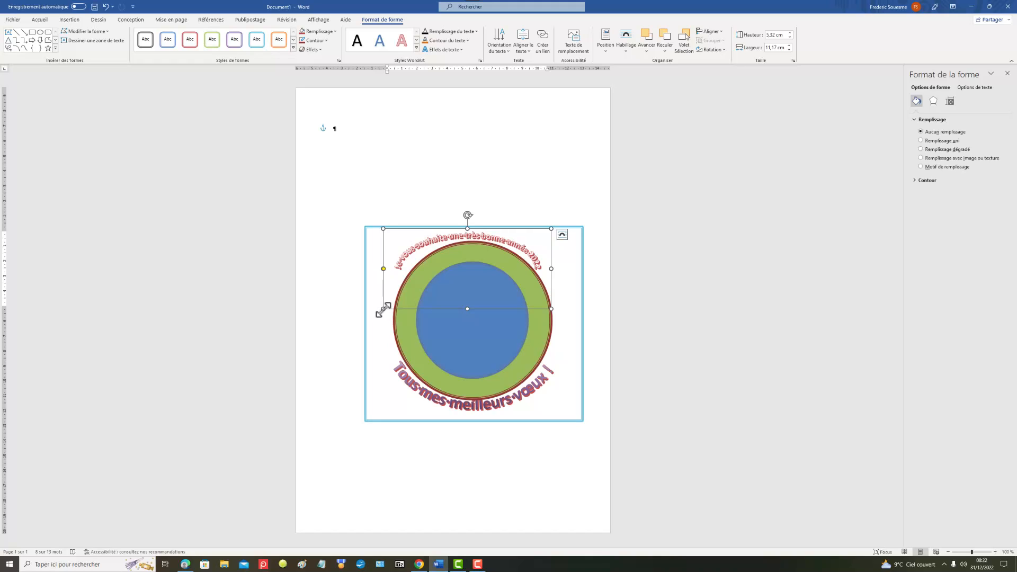
left_click_drag(384, 310, 394, 317)
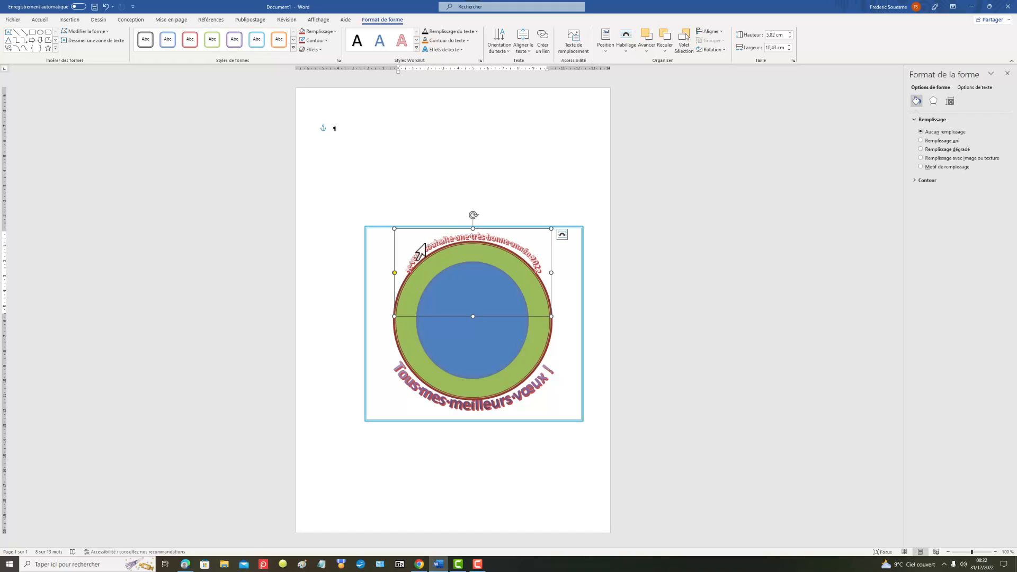
left_click_drag(474, 228, 473, 231)
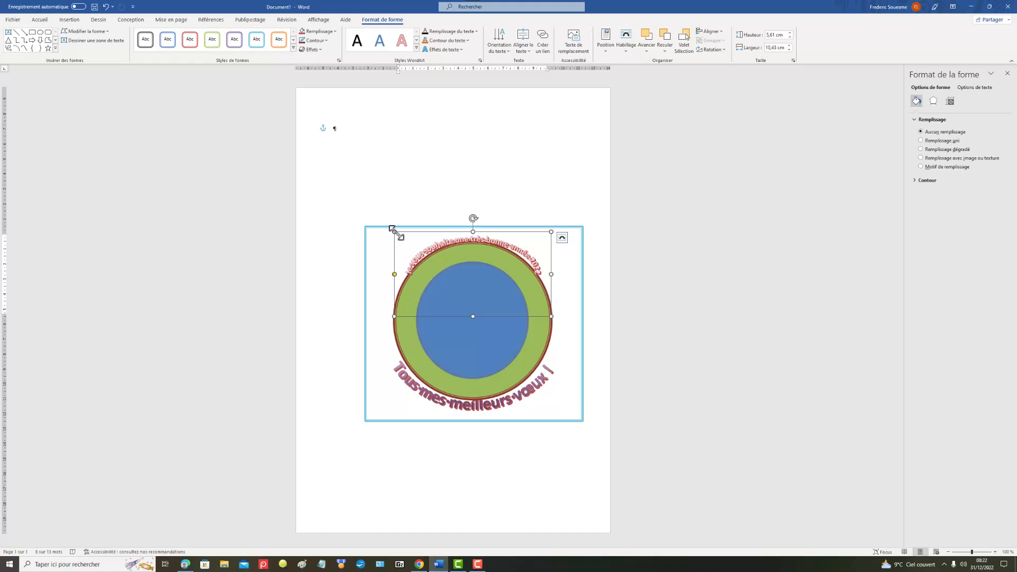
left_click_drag(395, 232, 393, 234)
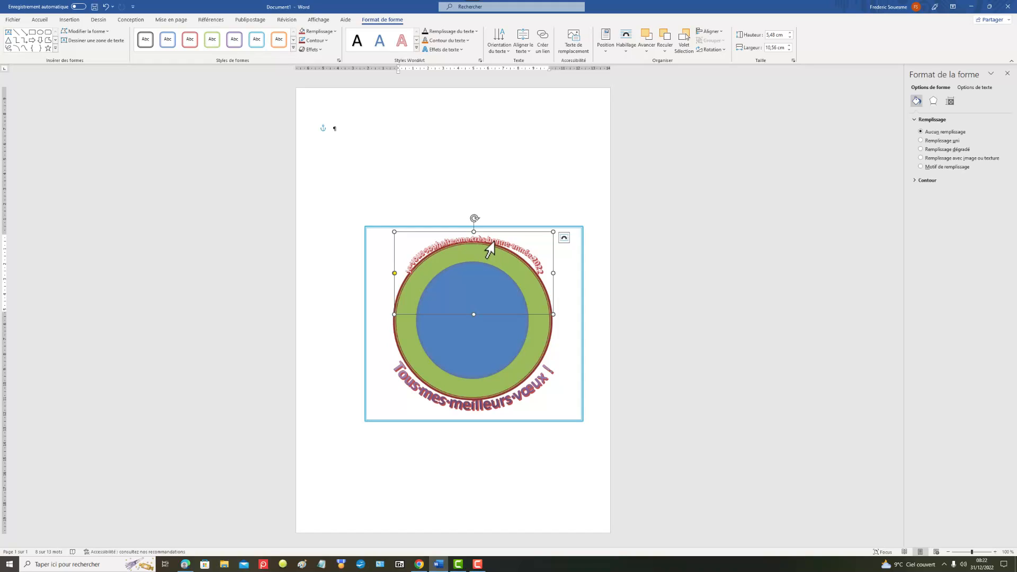
Step: Set the font size of the "Je vous souhaite une très bonne année 2022" WordArt text to 48
left_click(488, 239)
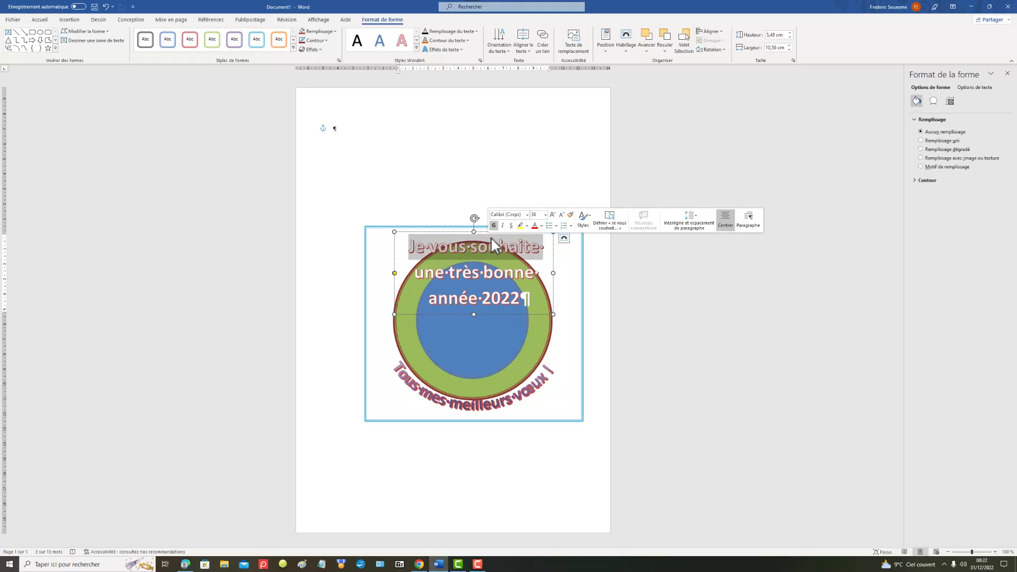
left_click(545, 215)
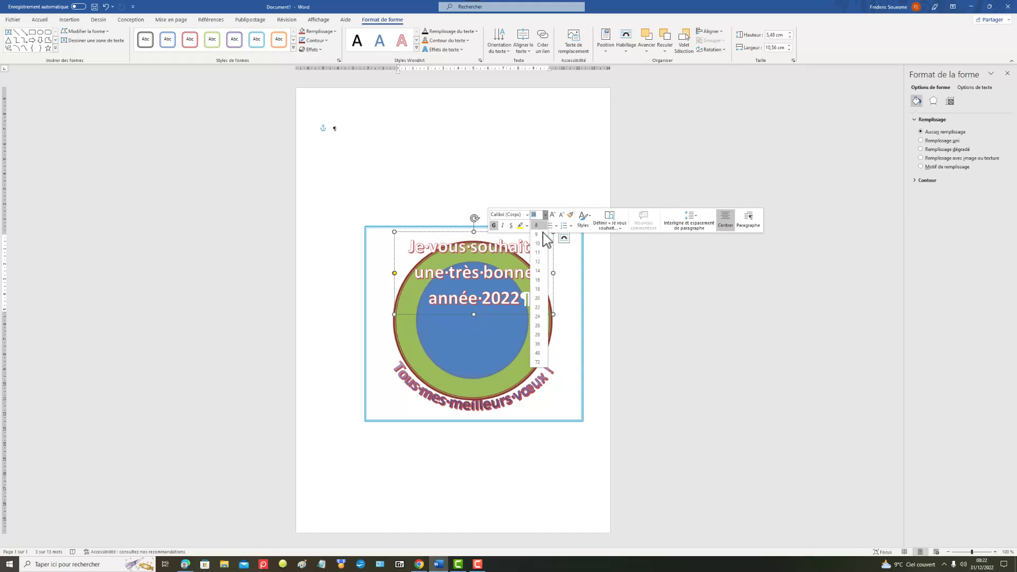
left_click(540, 352)
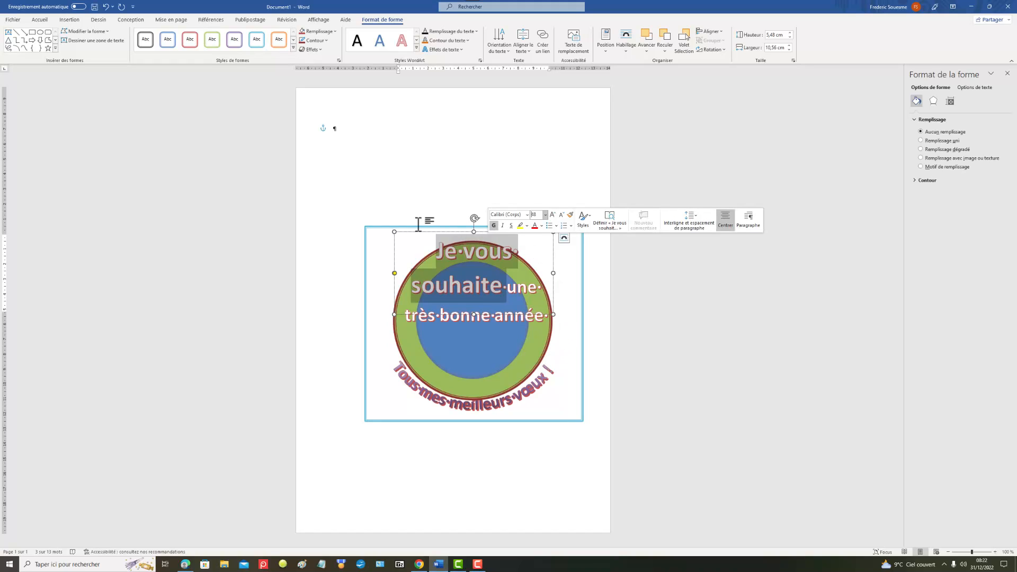
left_click(476, 182)
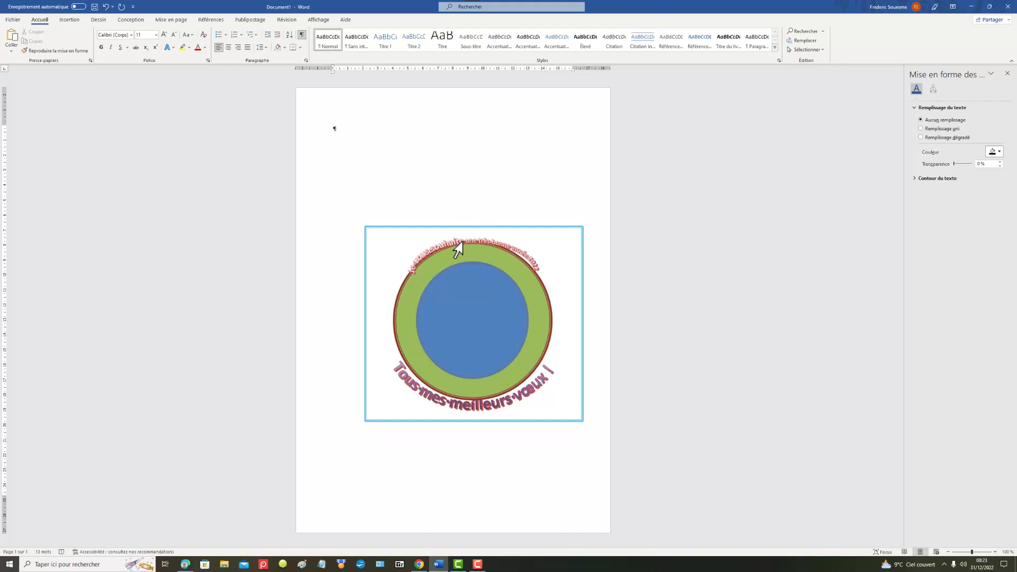
double_click(458, 249)
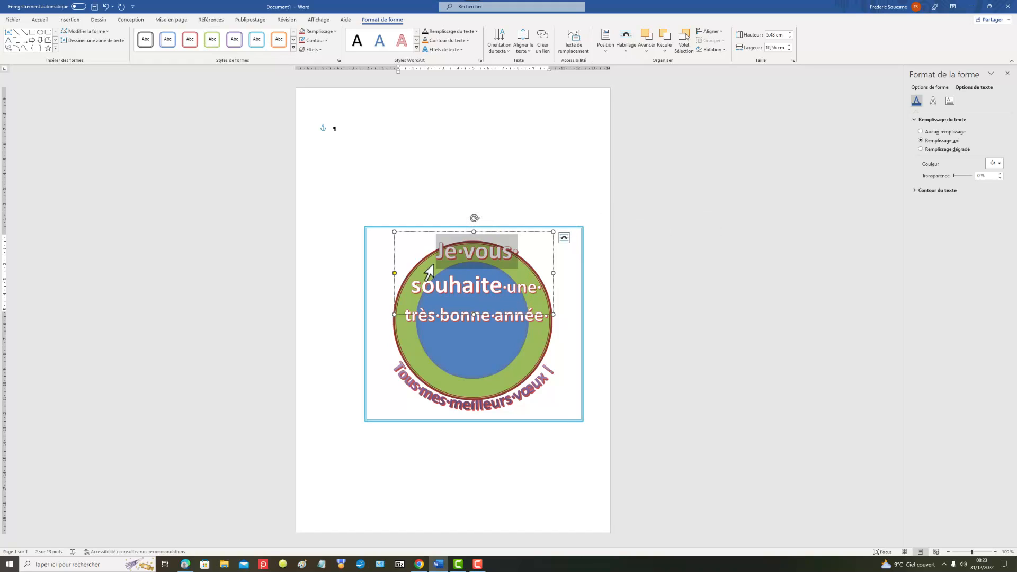
left_click_drag(437, 252, 546, 321)
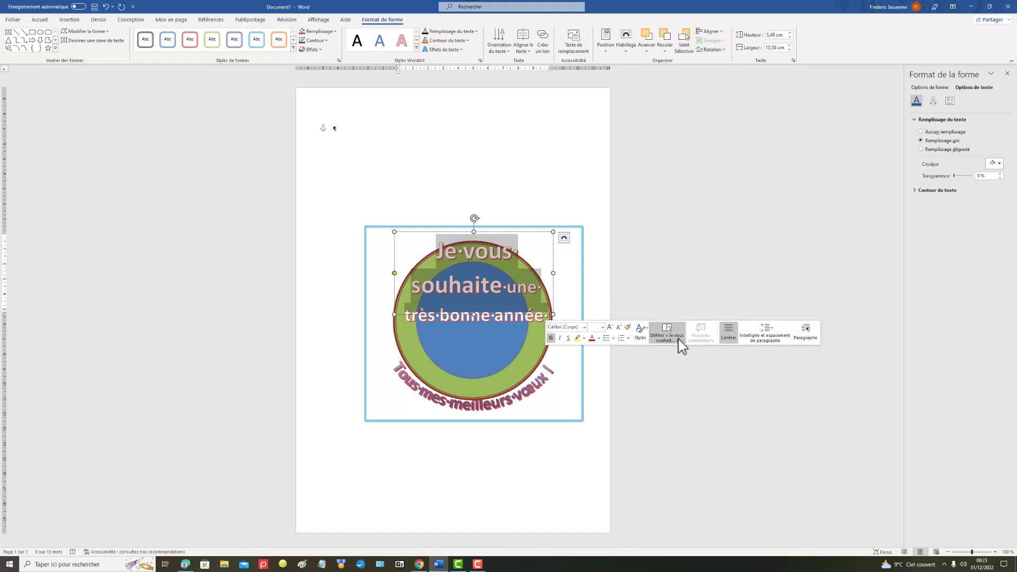
left_click(603, 328)
left_click(594, 466)
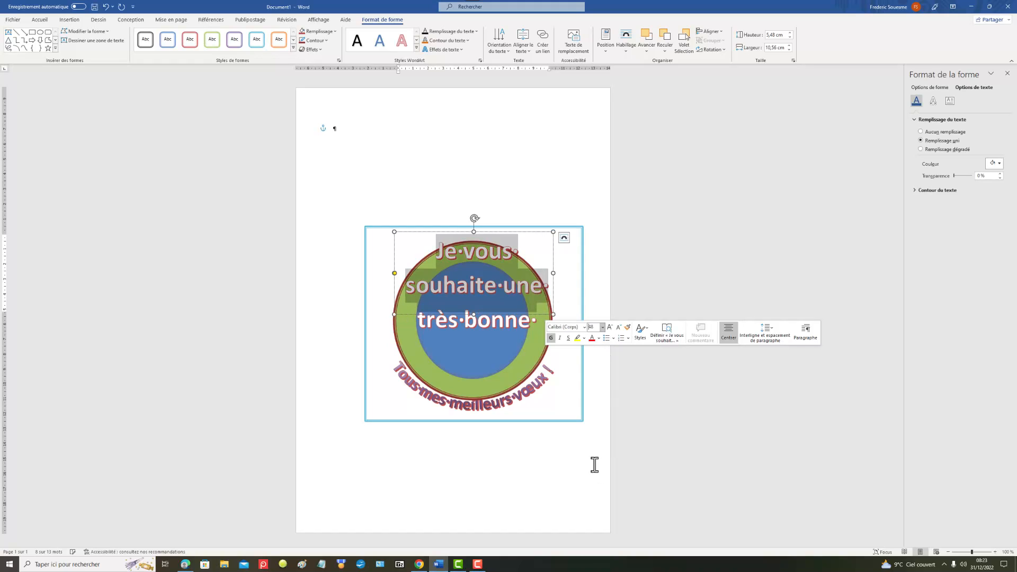
Step: Narrow the grouped green and blue circles from both sides to a width of about 9.82 cm
left_click(475, 321)
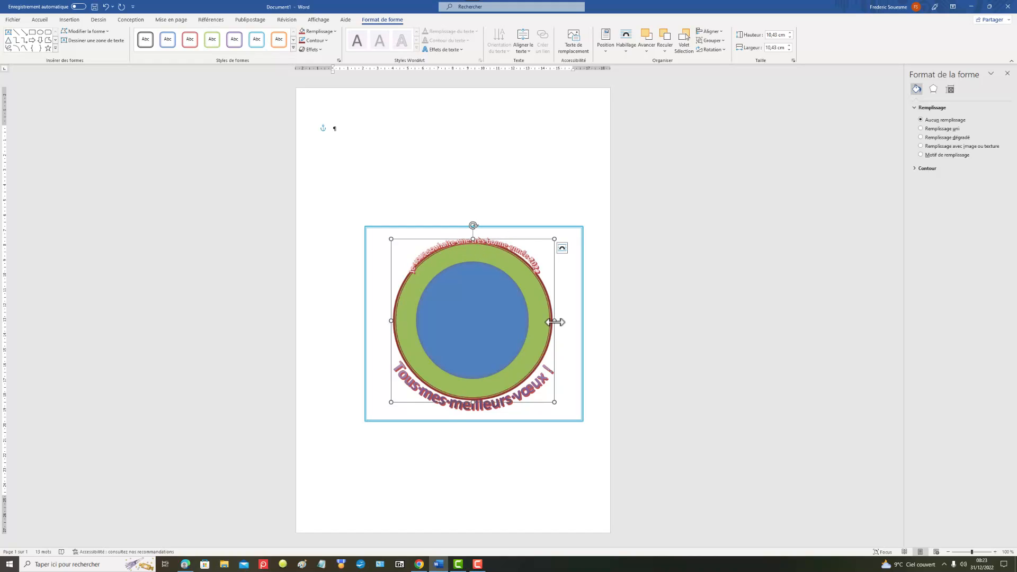
left_click_drag(555, 321, 550, 324)
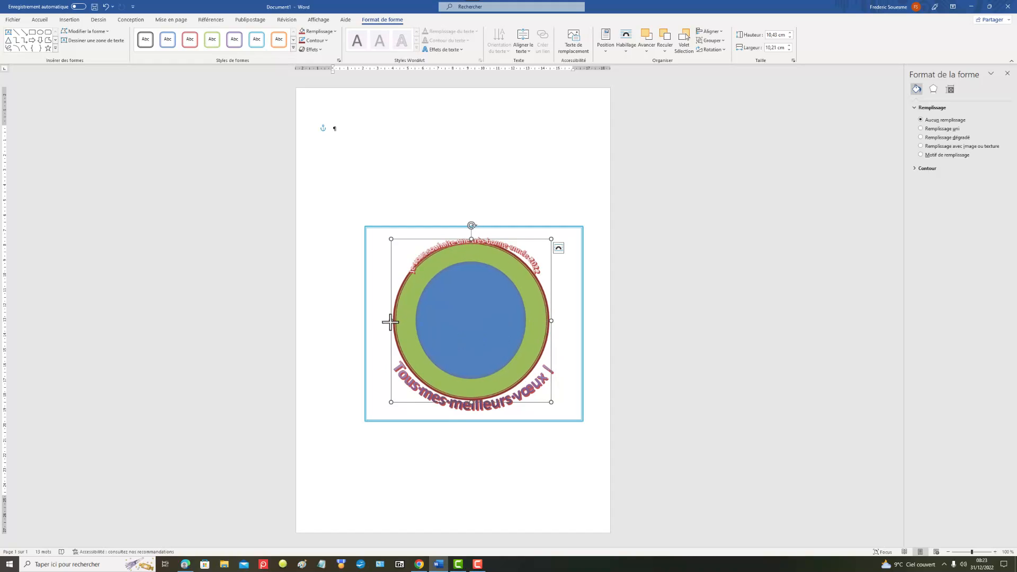
left_click_drag(390, 322, 400, 330)
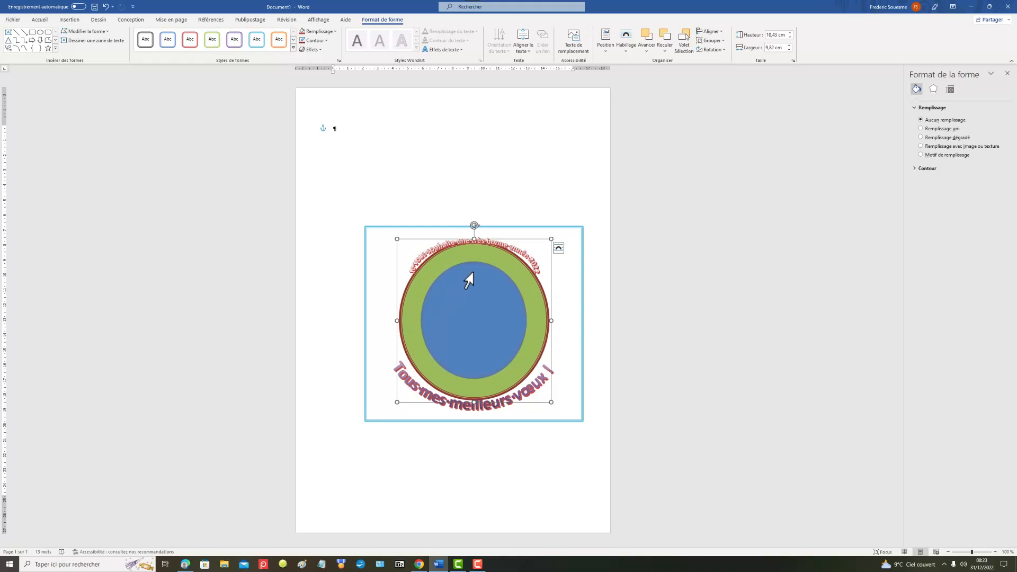
Step: Insert the fireworks icon from the Fêtes category of the icon library into the blank paragraph above the figure
left_click(501, 304)
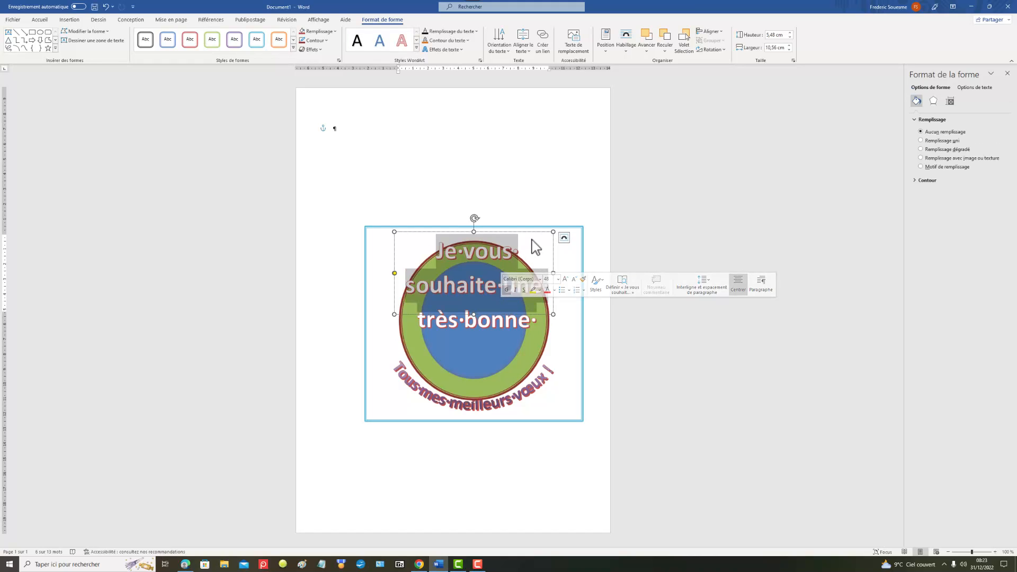
left_click(560, 196)
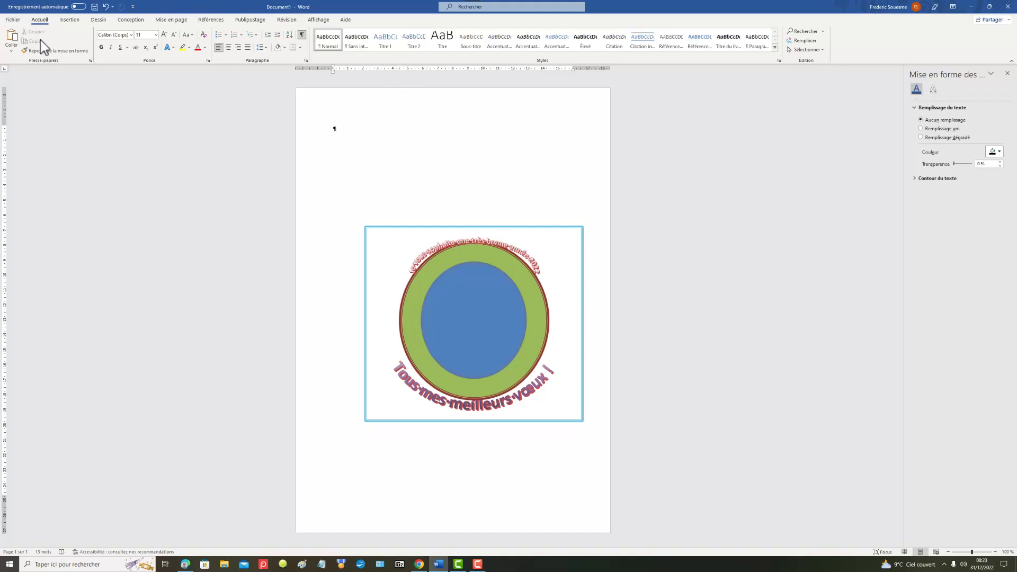
left_click(66, 25)
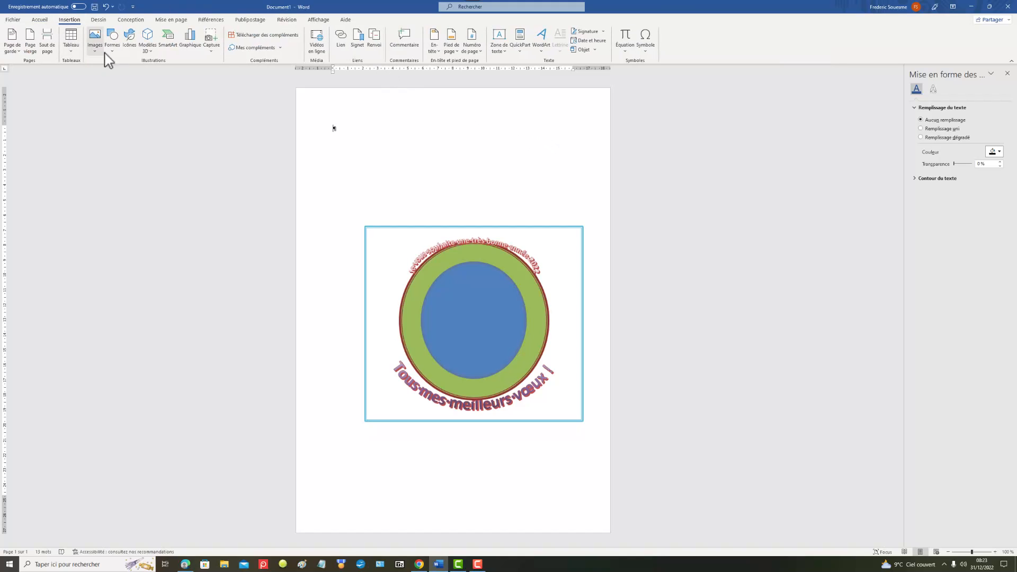
left_click(129, 43)
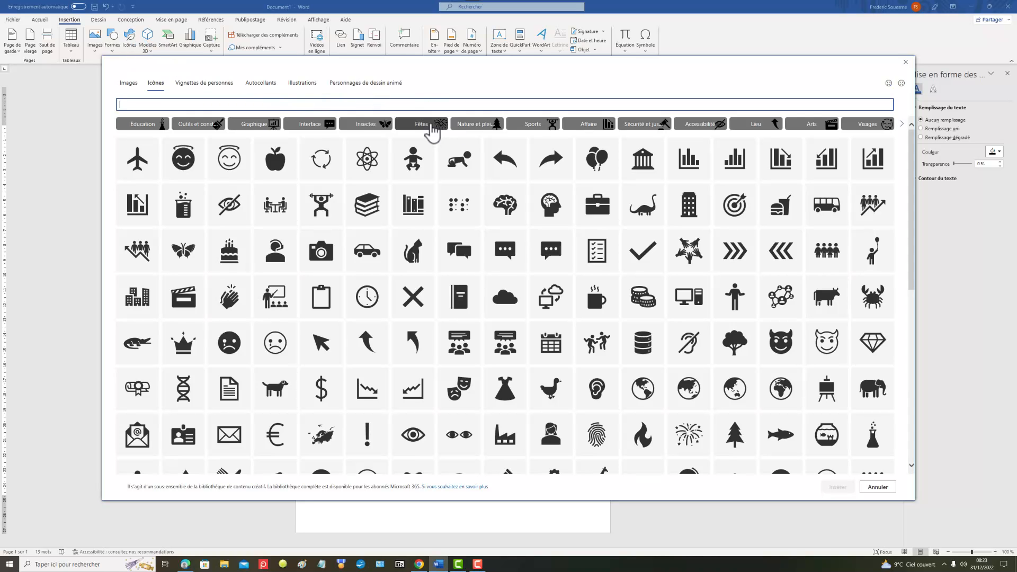
left_click(442, 127)
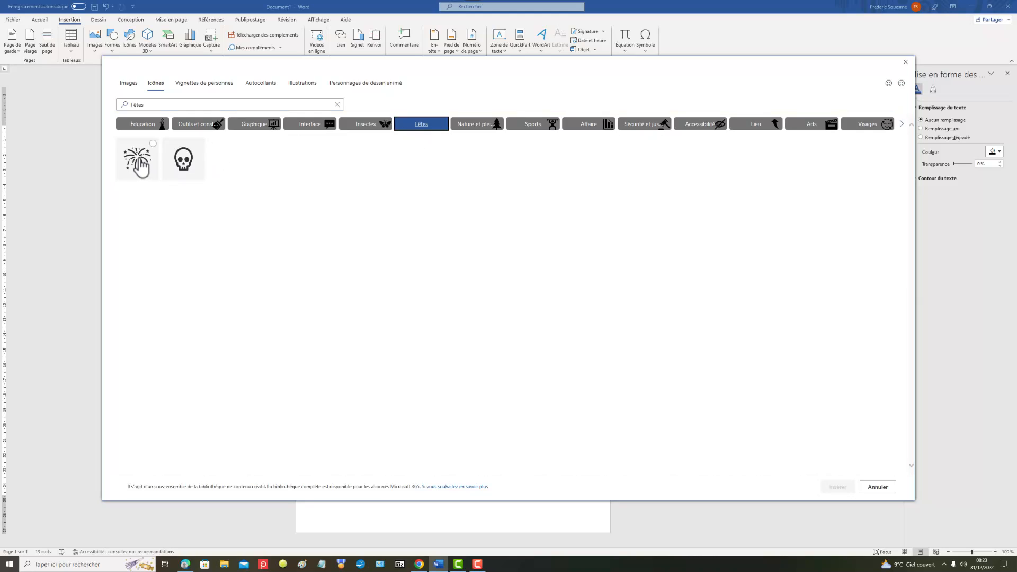
left_click(140, 168)
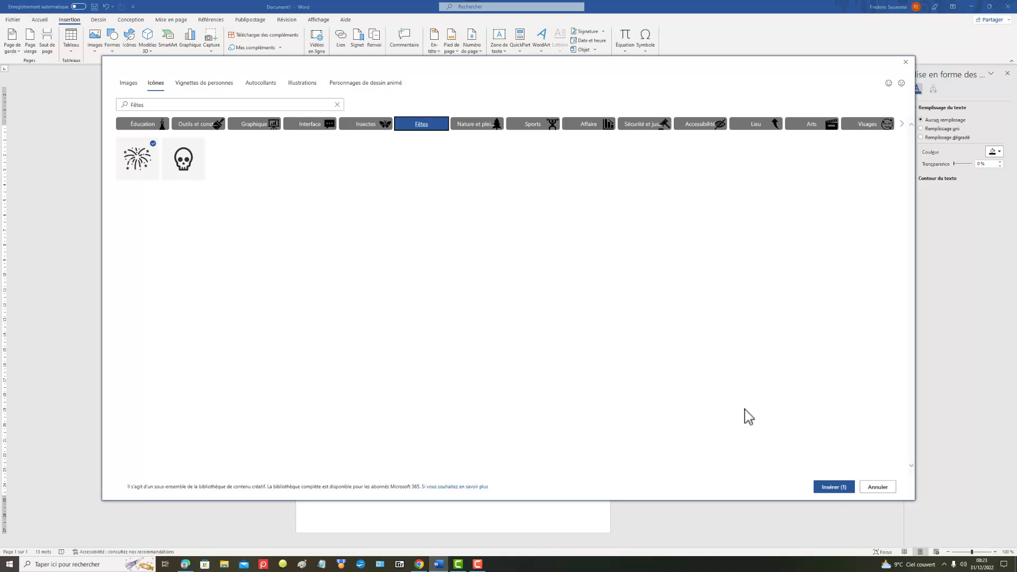
left_click(832, 489)
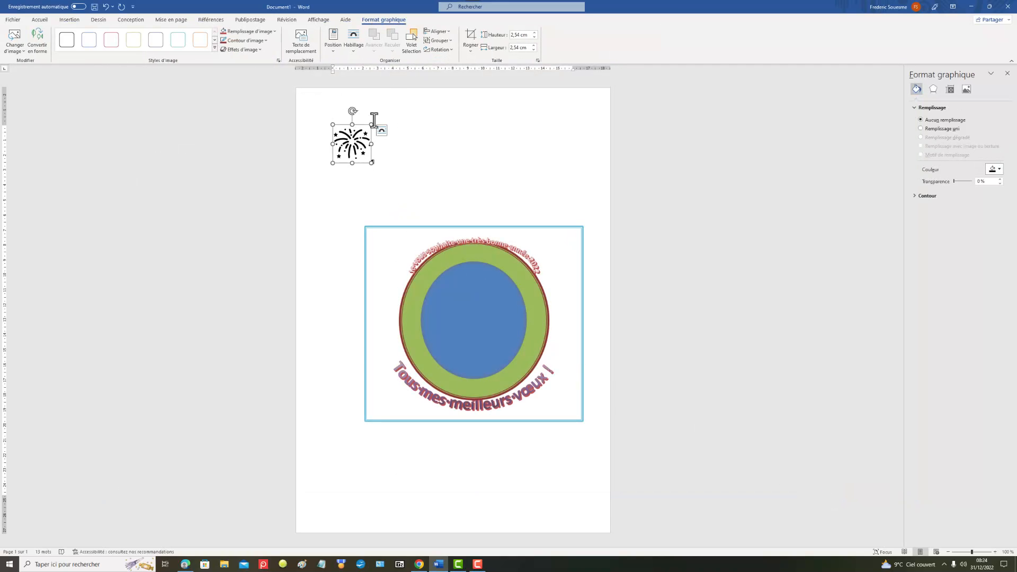
Step: Give the fireworks icon a solid fill in a dark shade of the orange theme colour
left_click(922, 131)
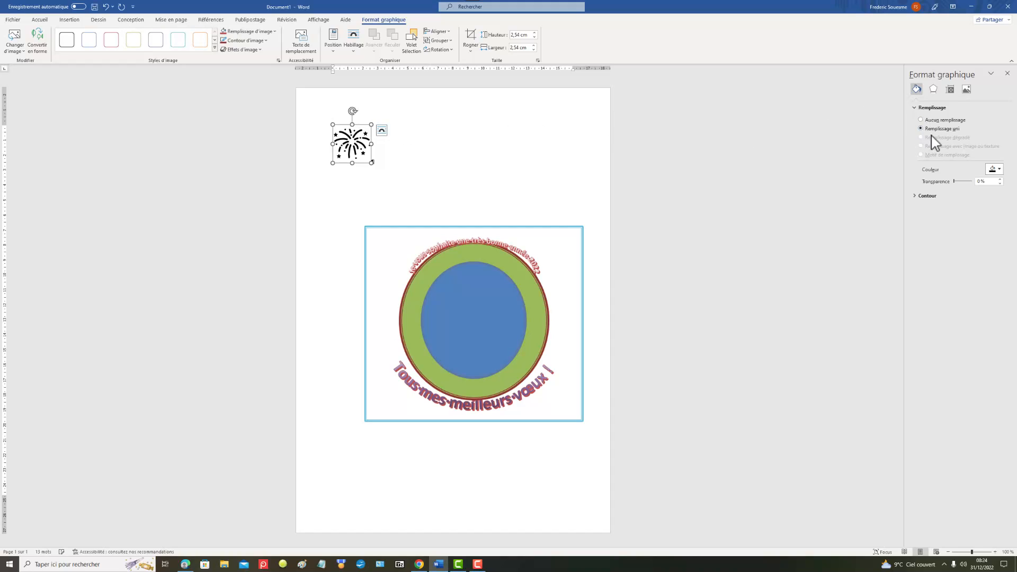
left_click(998, 169)
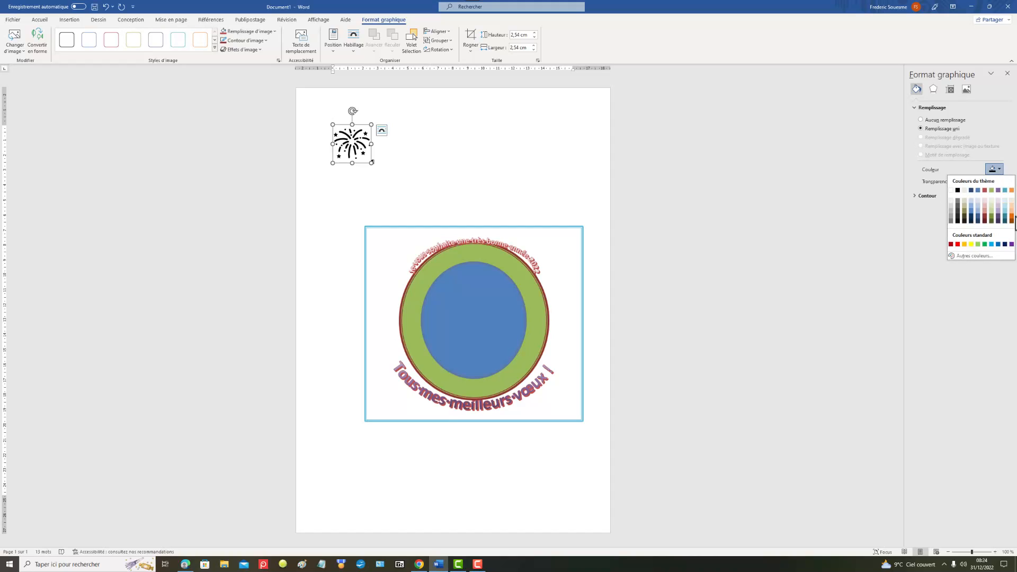
left_click(1012, 216)
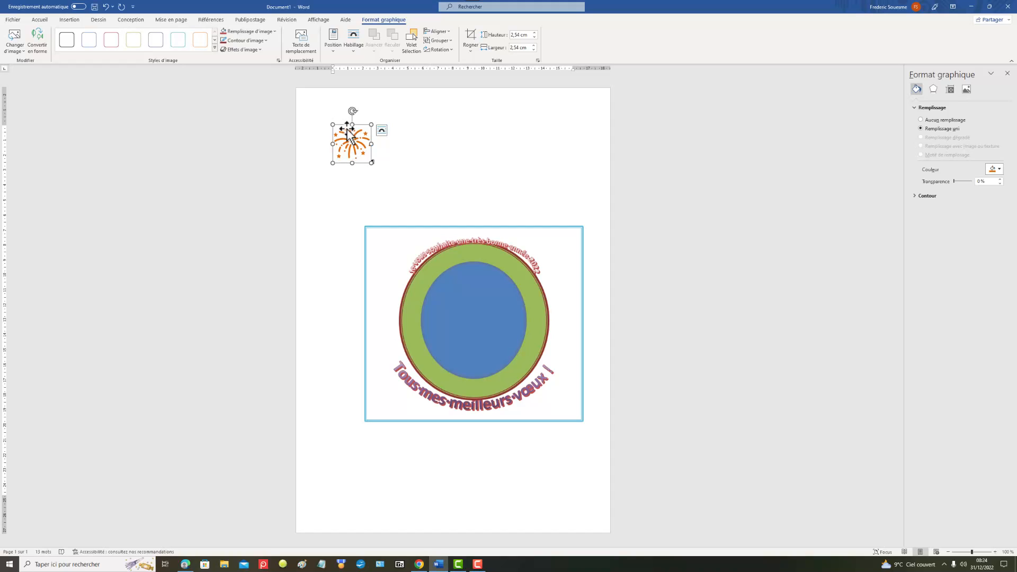
Step: Try to transfer the fireworks icon onto the grouped circles by removing it and pasting it with the group selected
left_click_drag(343, 137, 390, 158)
key("Delete")
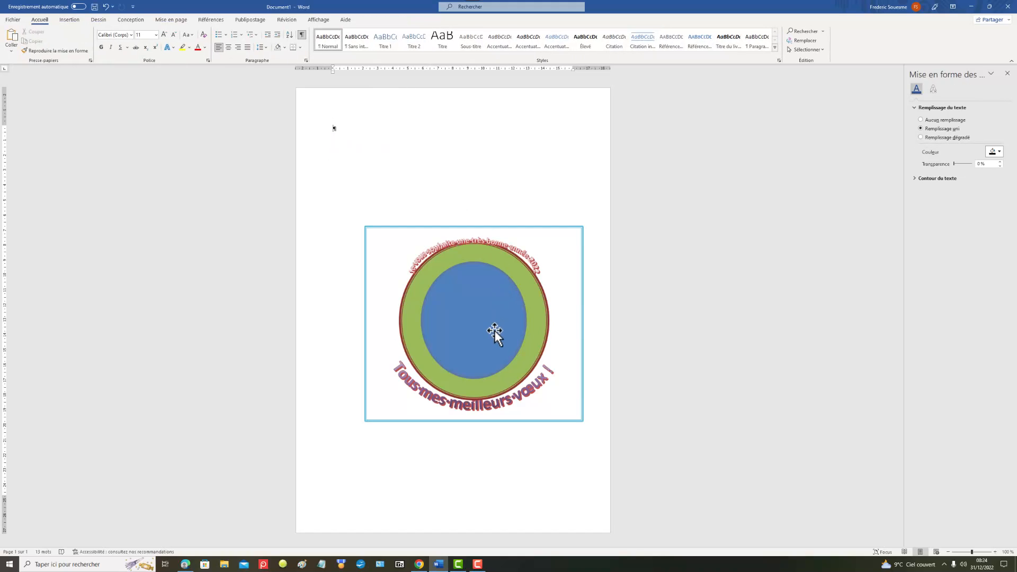
left_click(465, 328)
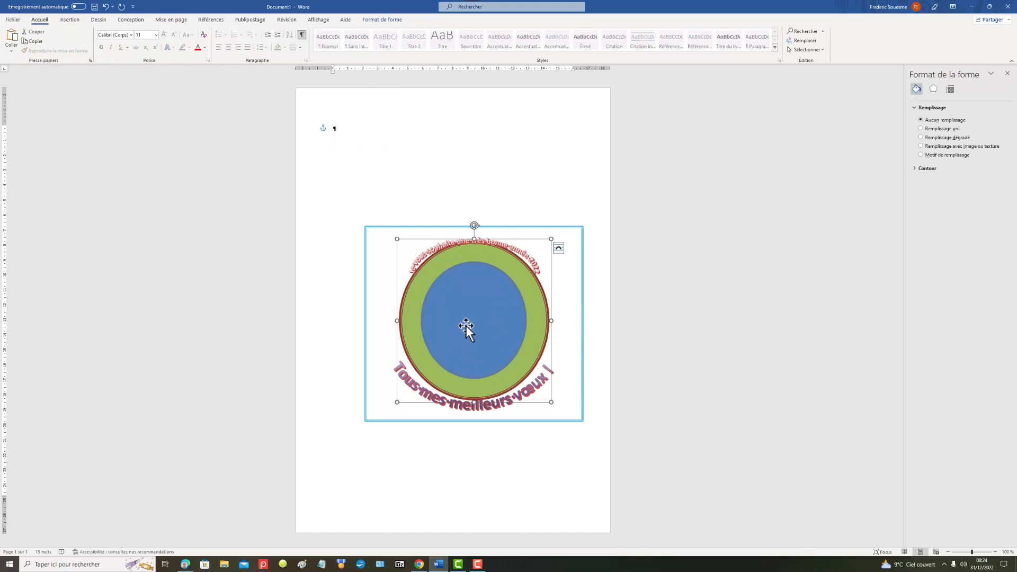
key("ctrl+v")
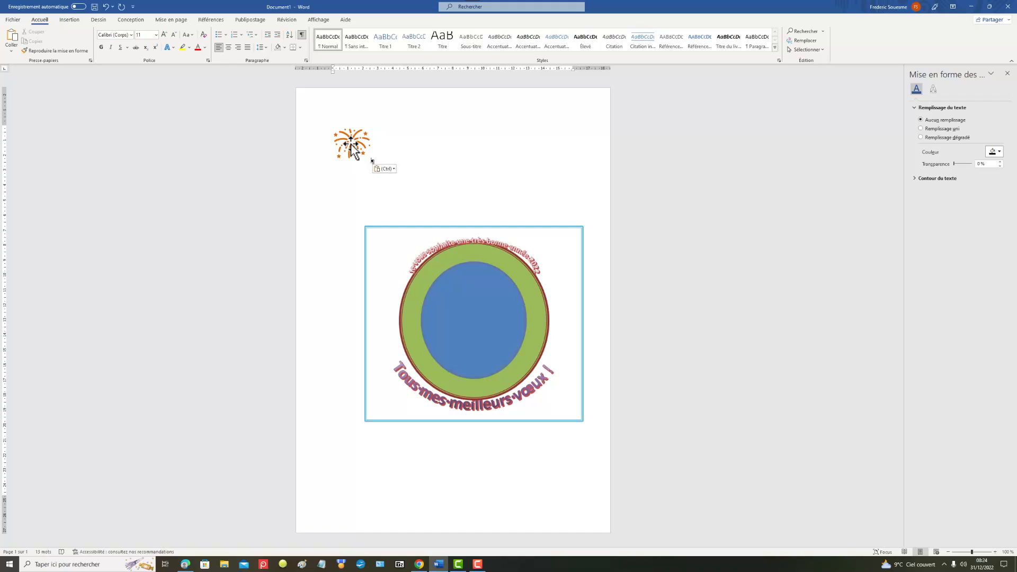
Step: Try converting the fireworks icon to a shape and moving it, and undo the conversion
left_click(359, 148)
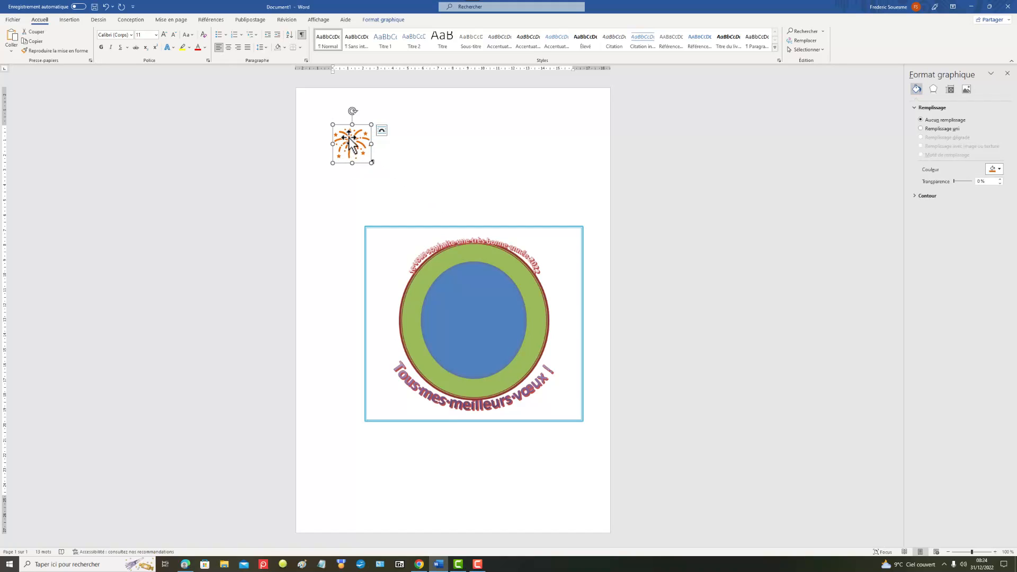
right_click(348, 137)
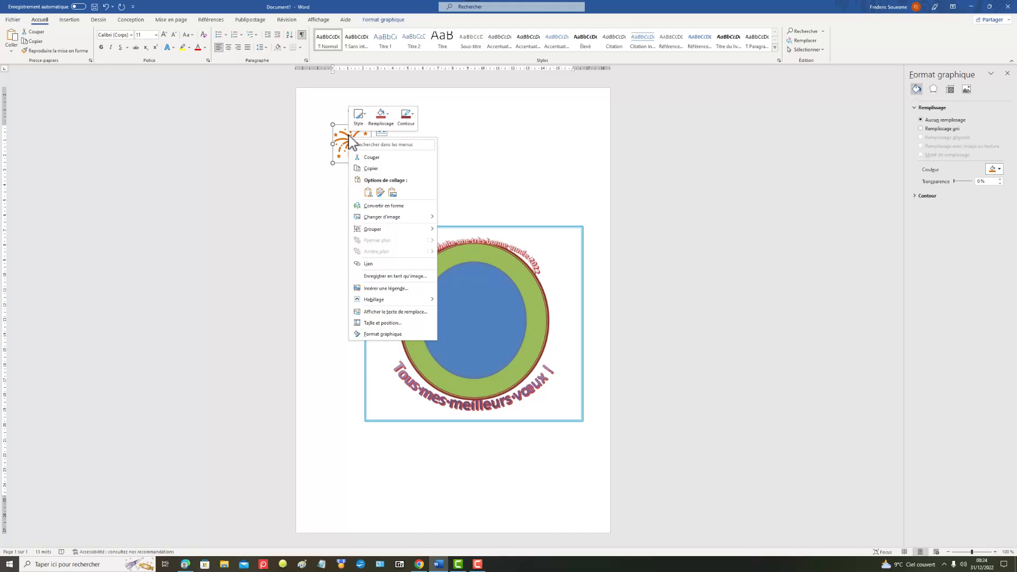
left_click(407, 207)
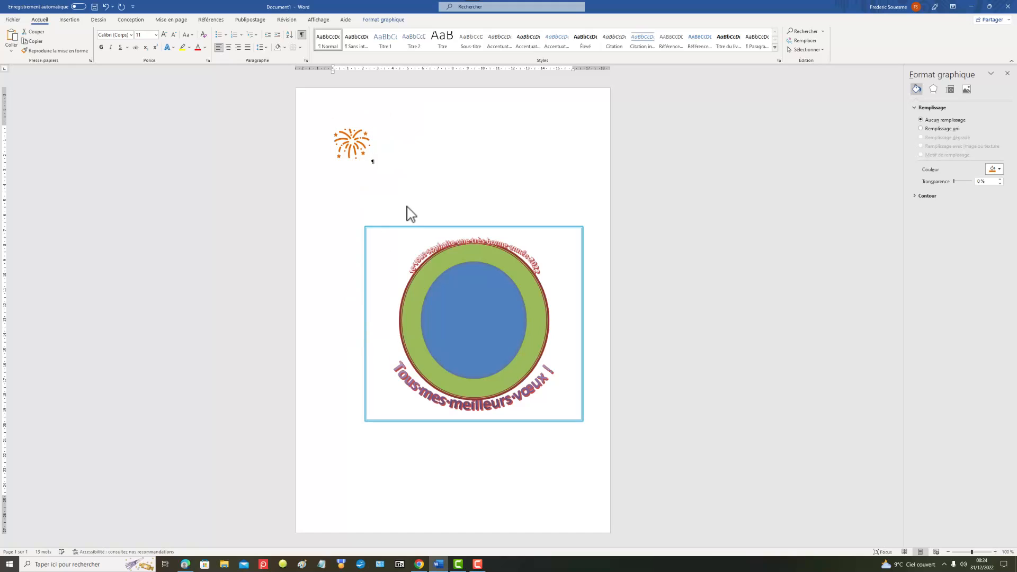
left_click_drag(347, 137, 420, 176)
left_click(349, 139)
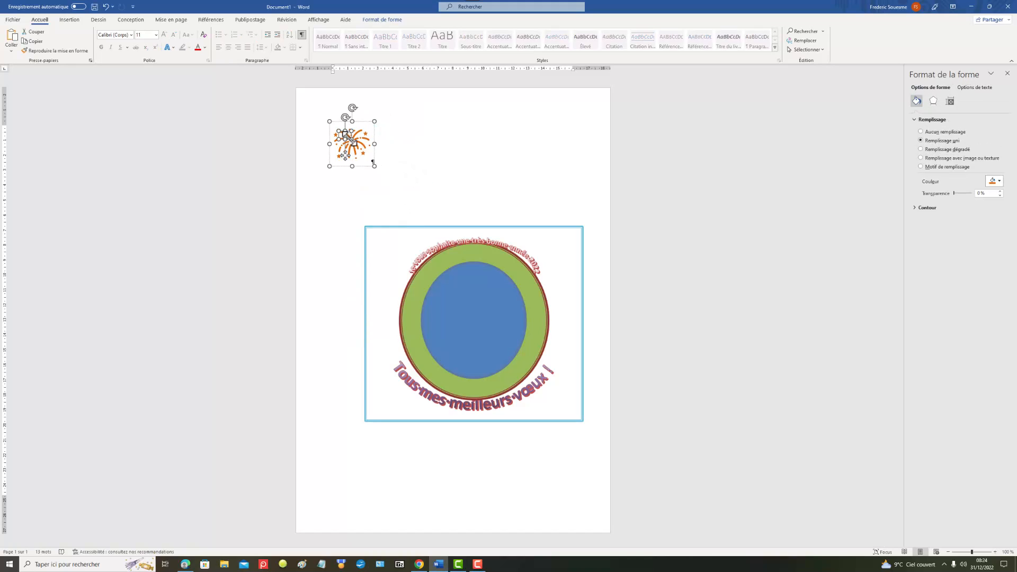
right_click(349, 139)
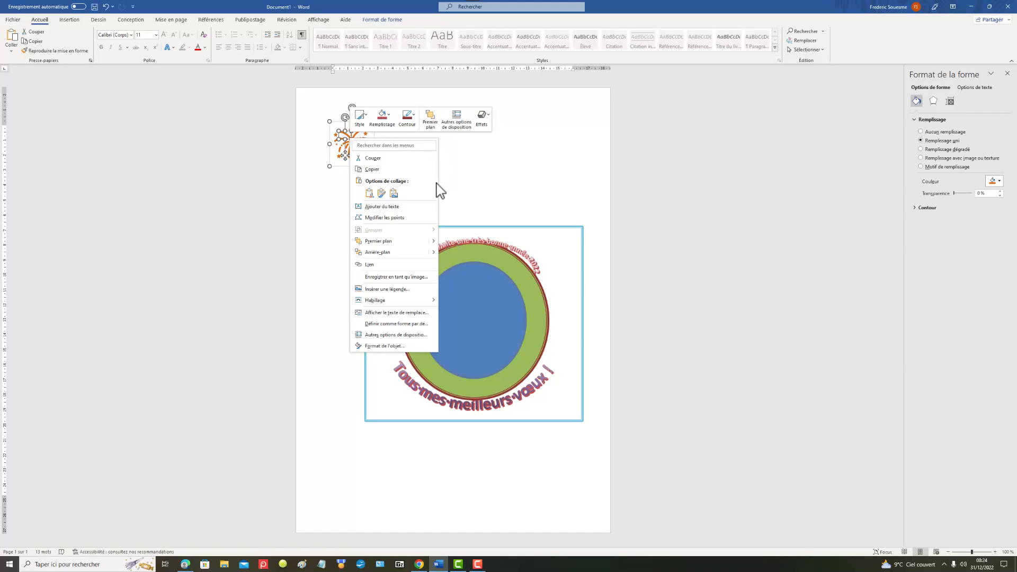
left_click(475, 165)
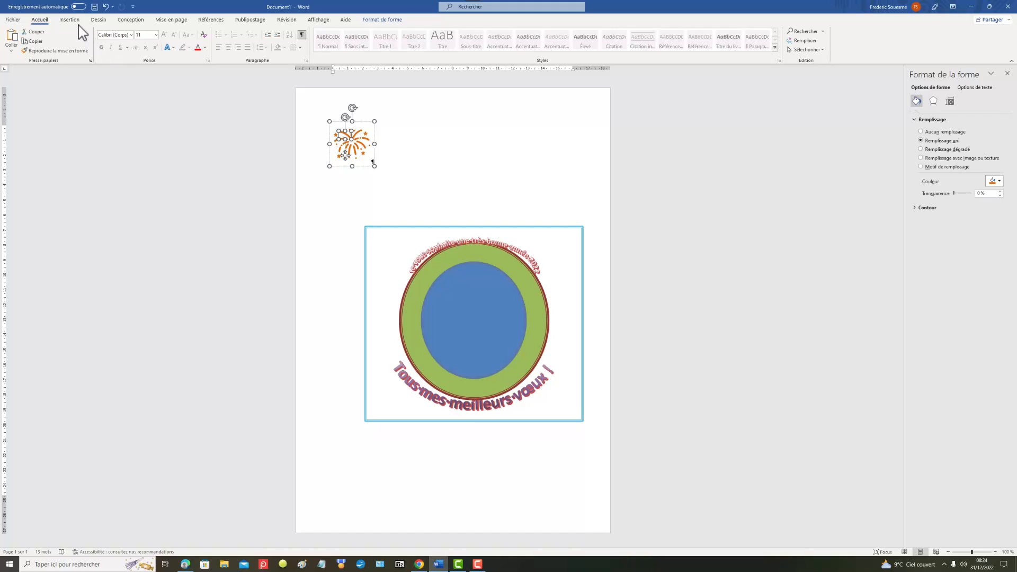
left_click(106, 8)
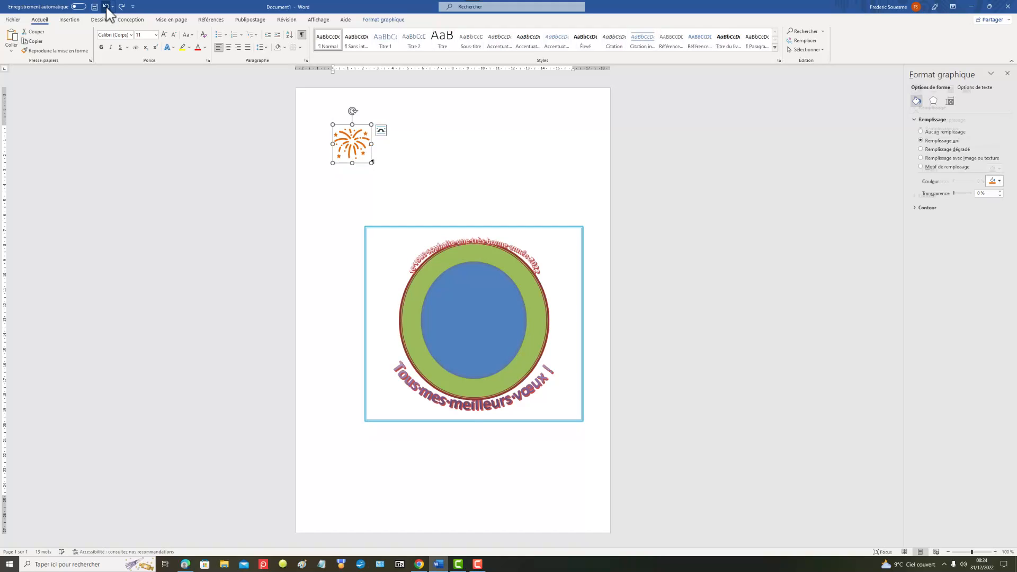
Step: Outline the fireworks icon in the darkest shade of the blue theme colour
right_click(352, 141)
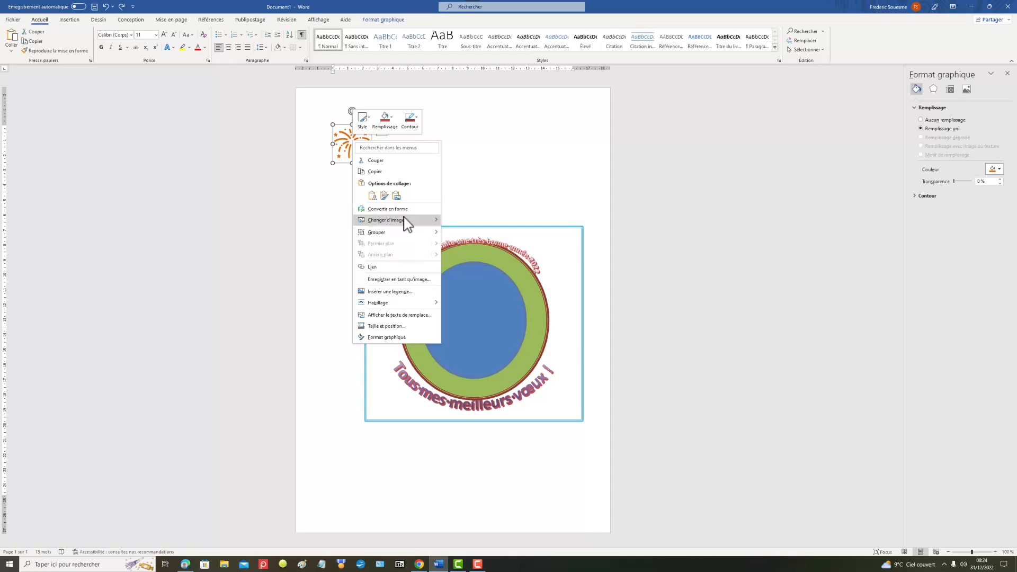
mouse_move(408, 226)
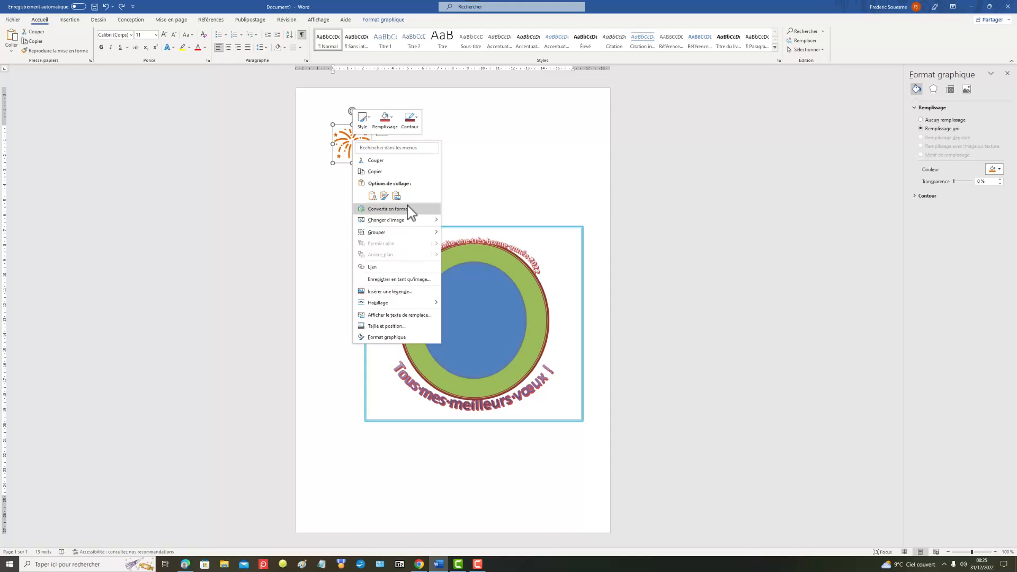
left_click(411, 126)
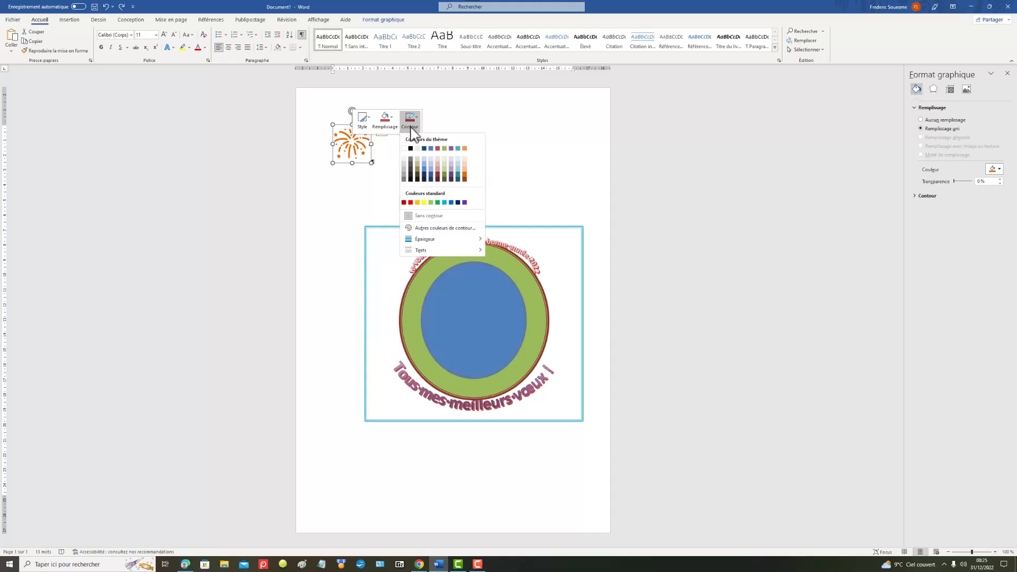
left_click(431, 179)
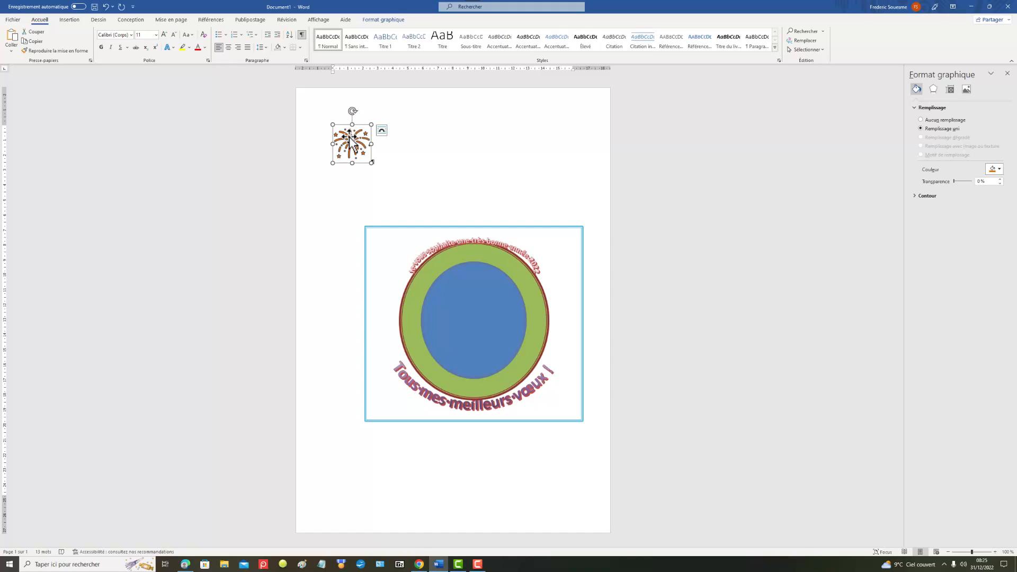
Step: Set the fireworks icon to tight text wrapping and move it to the centre of the blue circle
right_click(349, 137)
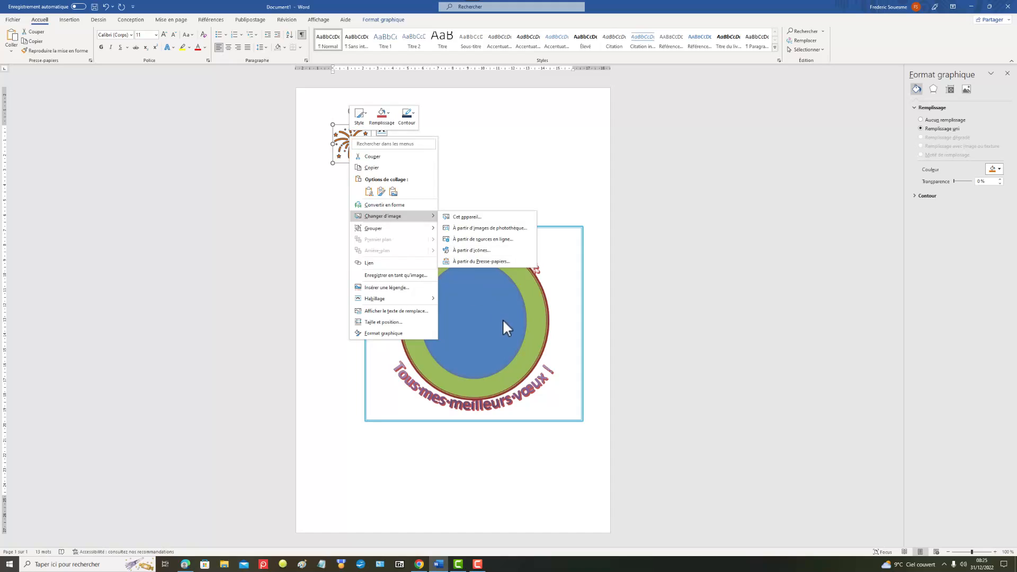
left_click(552, 174)
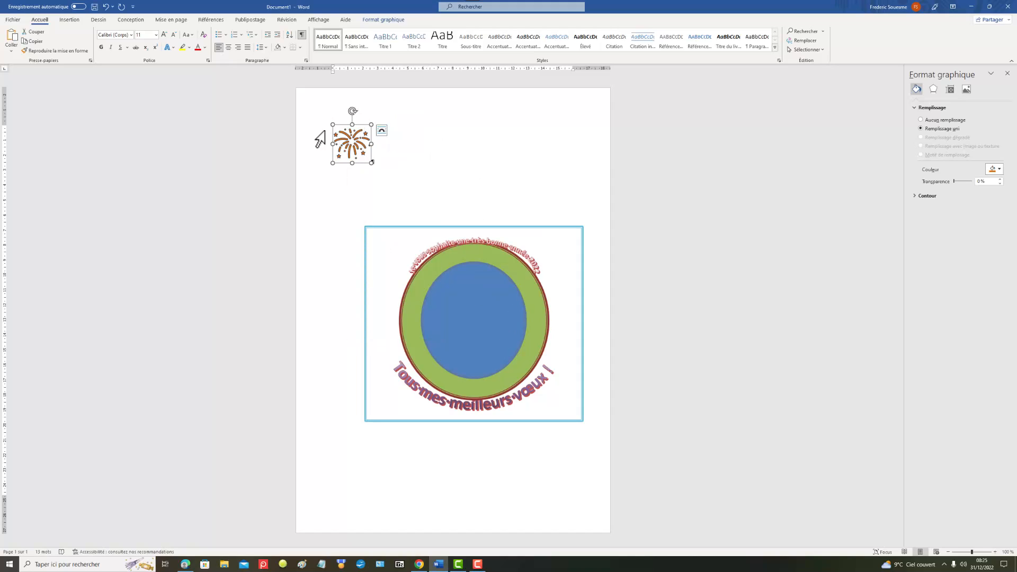
left_click(382, 131)
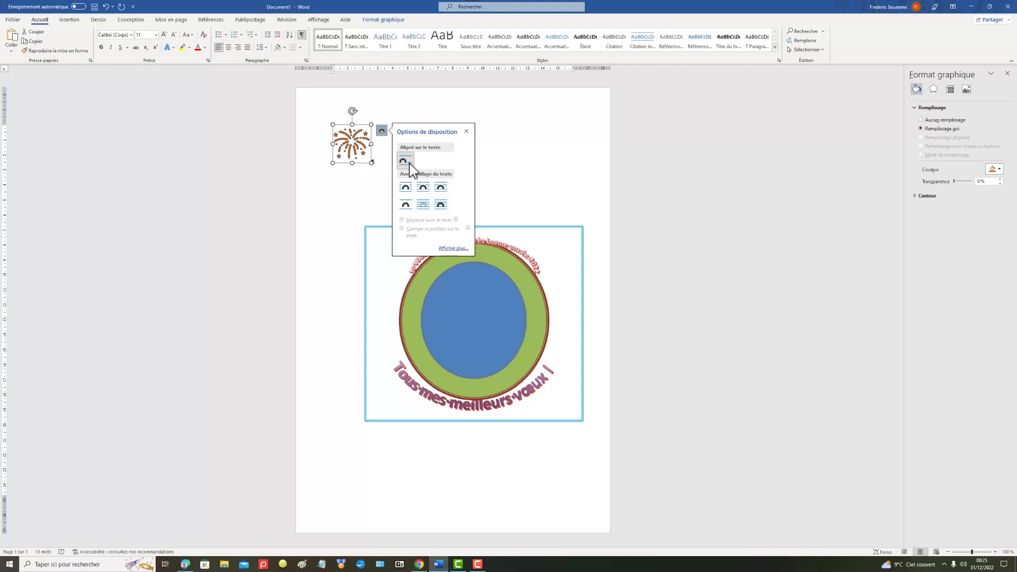
left_click(427, 190)
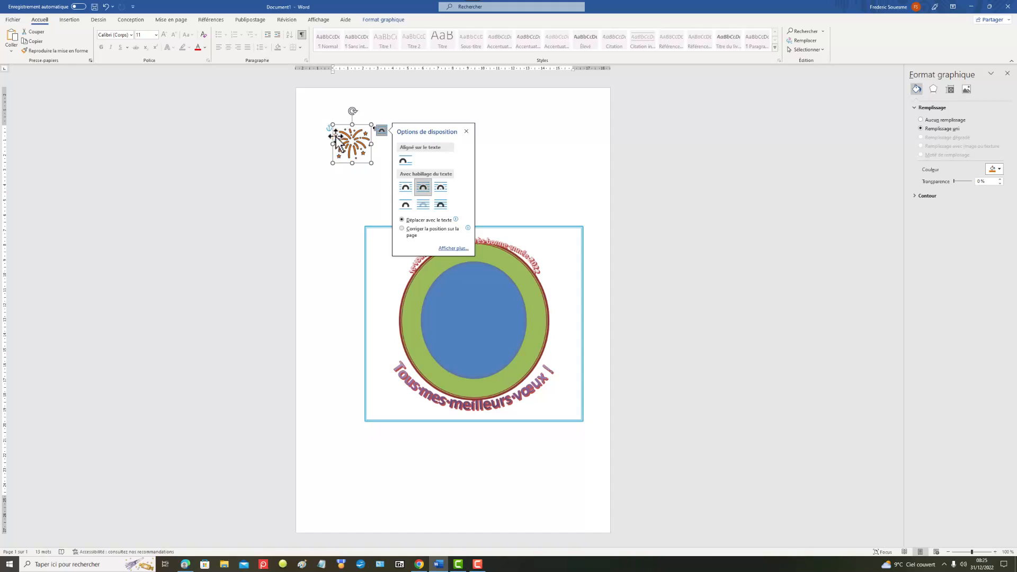
left_click_drag(346, 141, 469, 312)
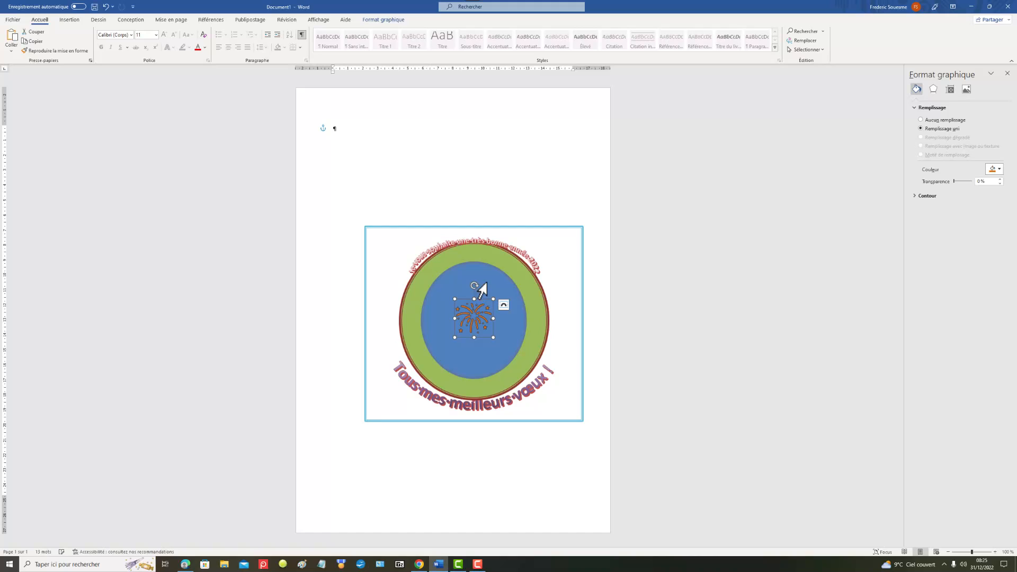
left_click(525, 141)
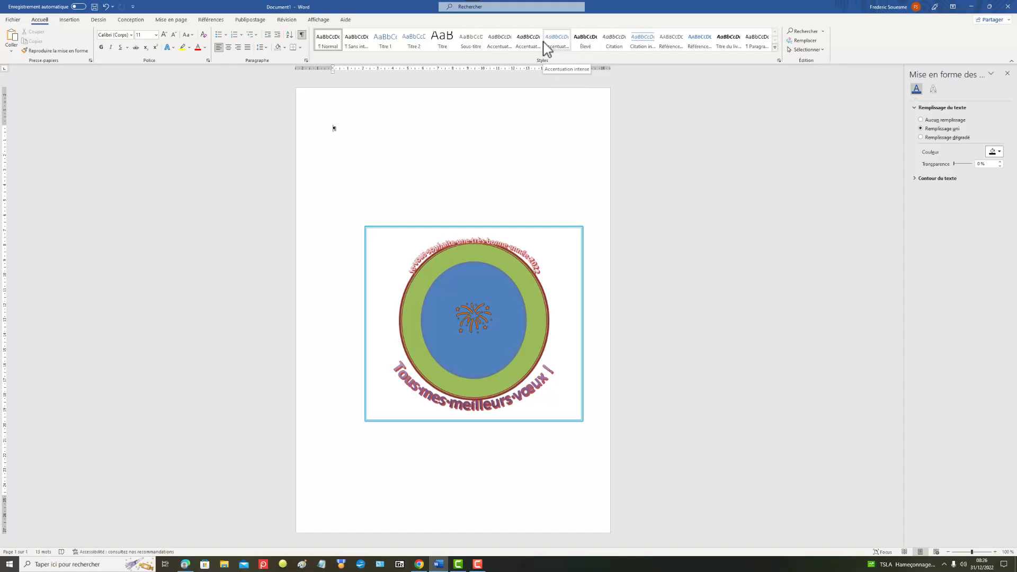
Step: Insert a WordArt in the turquoise gradient style with reflection and enter the author's name as its text
left_click(70, 20)
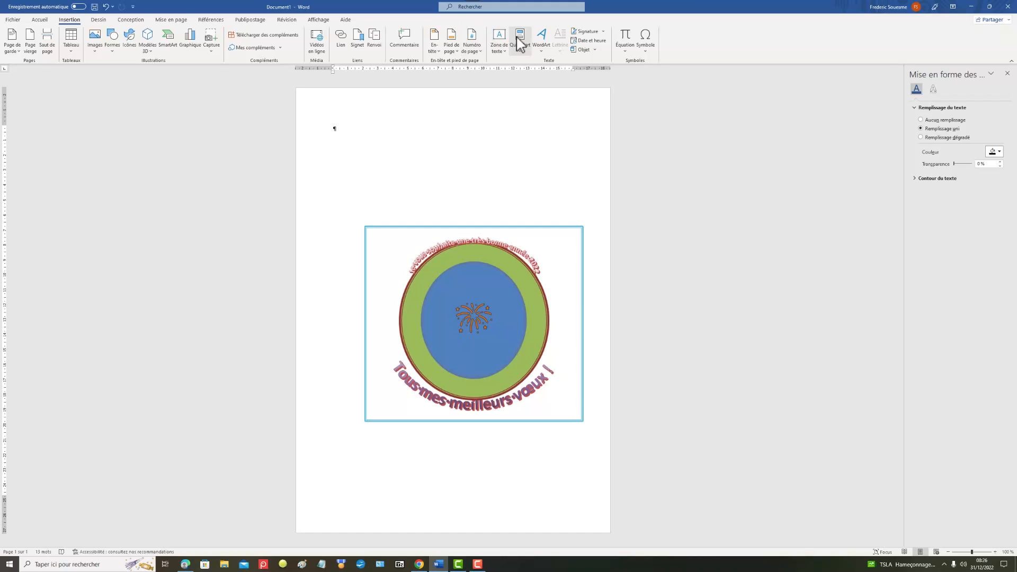
left_click(546, 52)
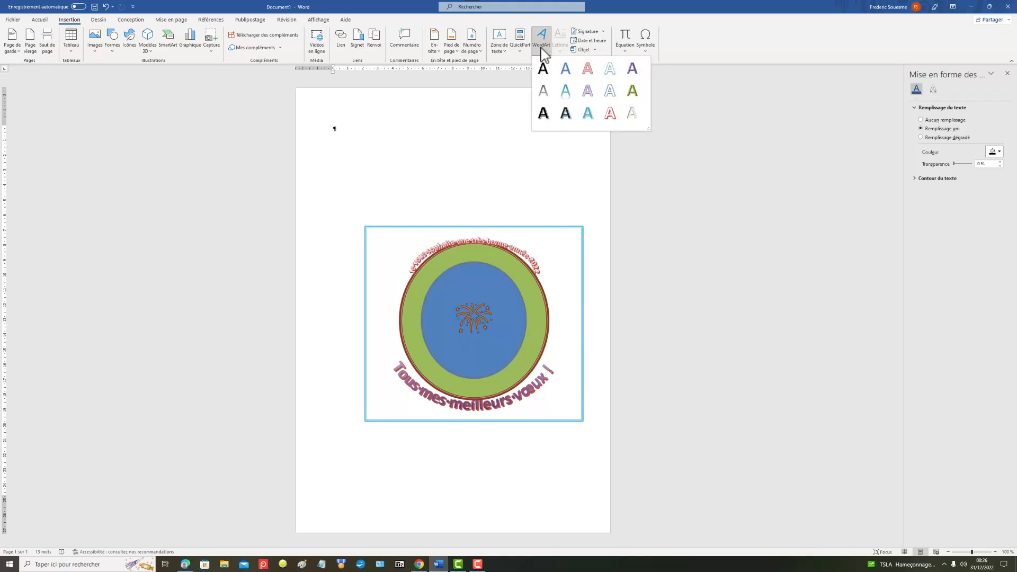
left_click(566, 91)
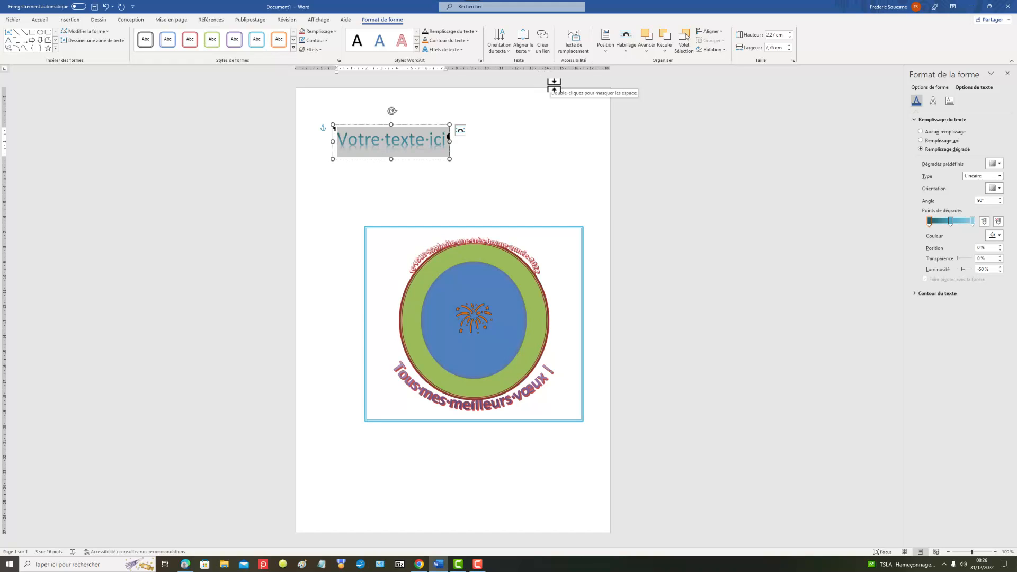
type("Fredd")
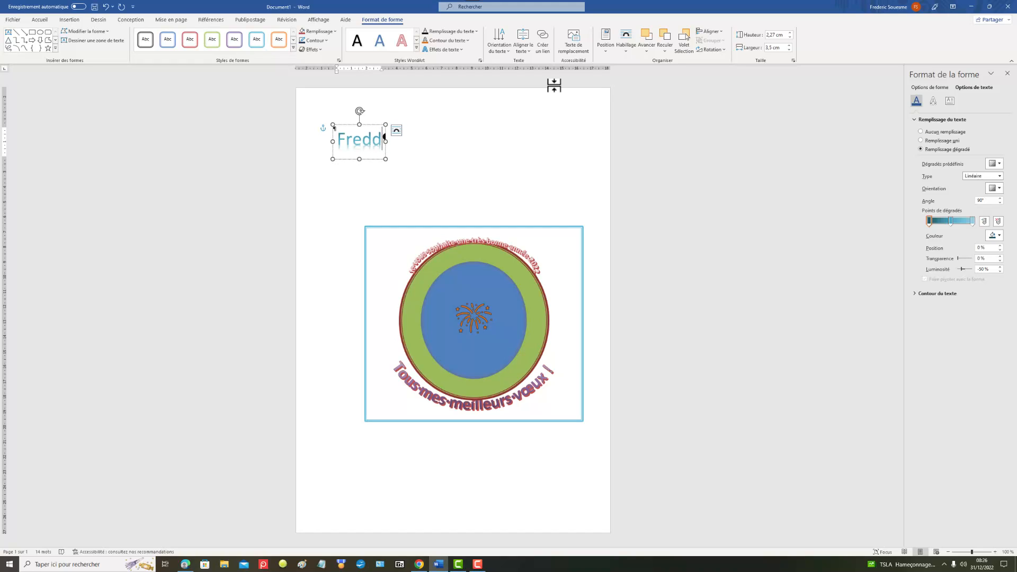
type("y G")
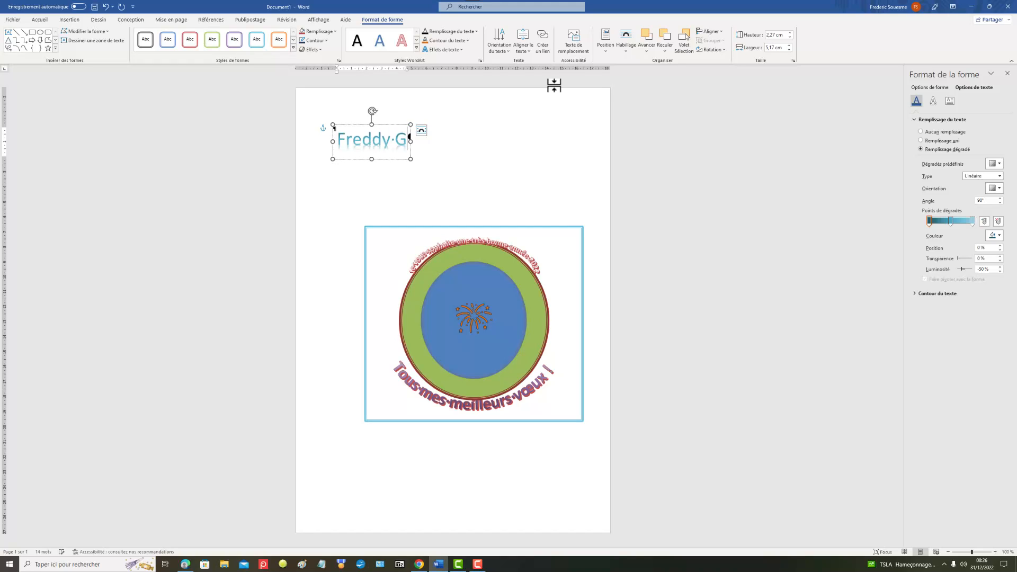
type("oal1")
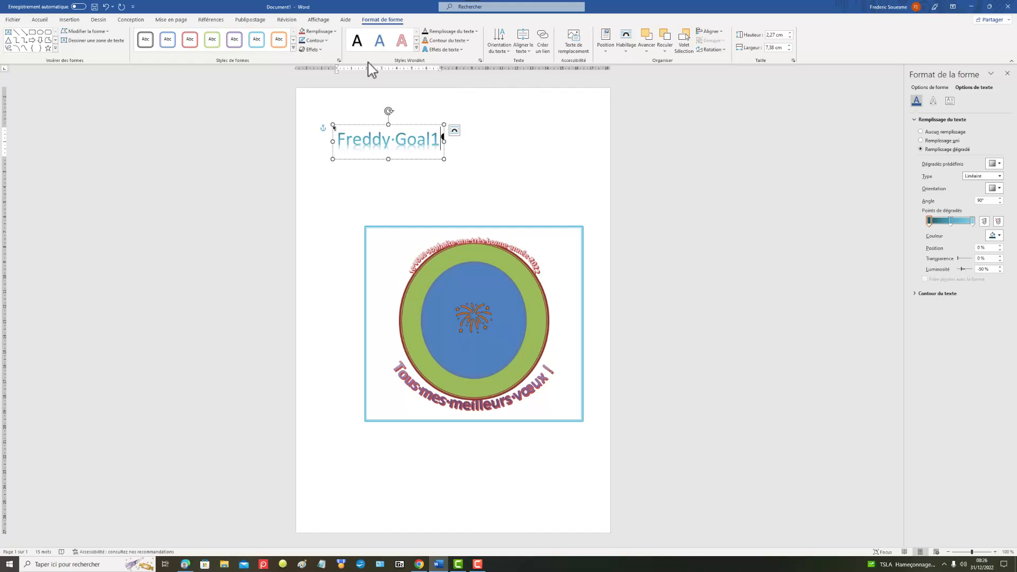
Step: Apply the circular follow-path text transformation to the signature WordArt
left_click(458, 49)
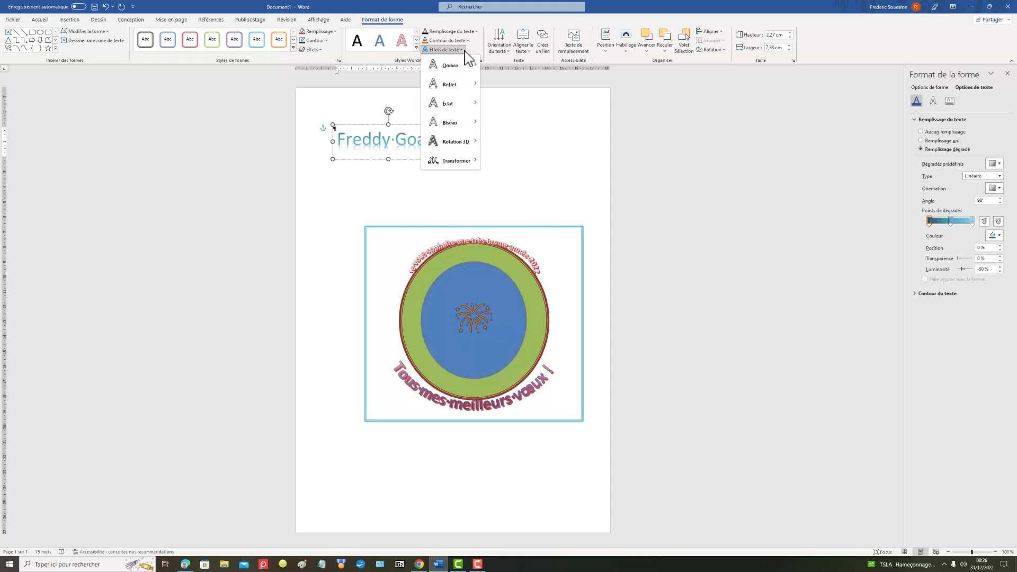
mouse_move(474, 170)
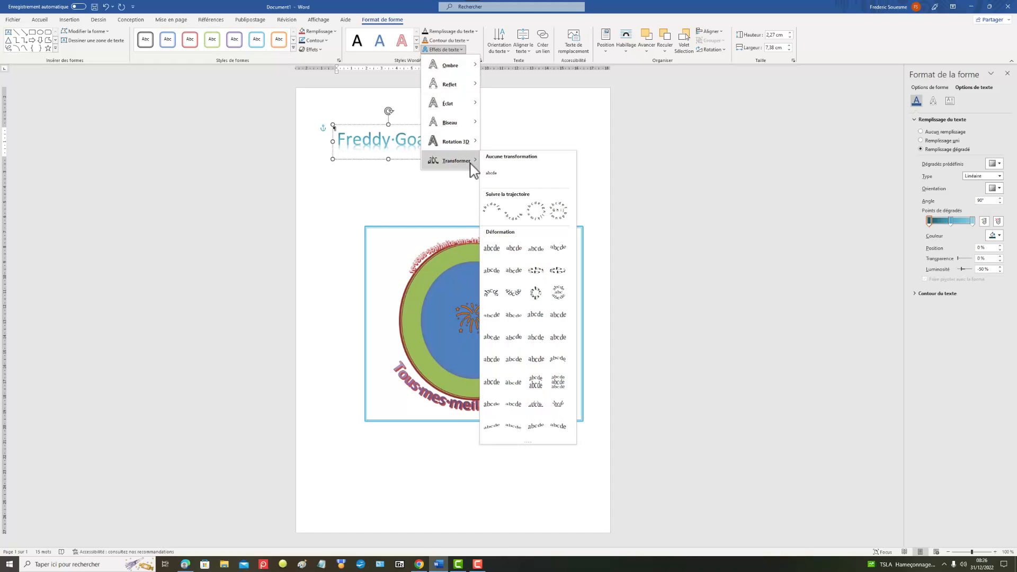
left_click(536, 211)
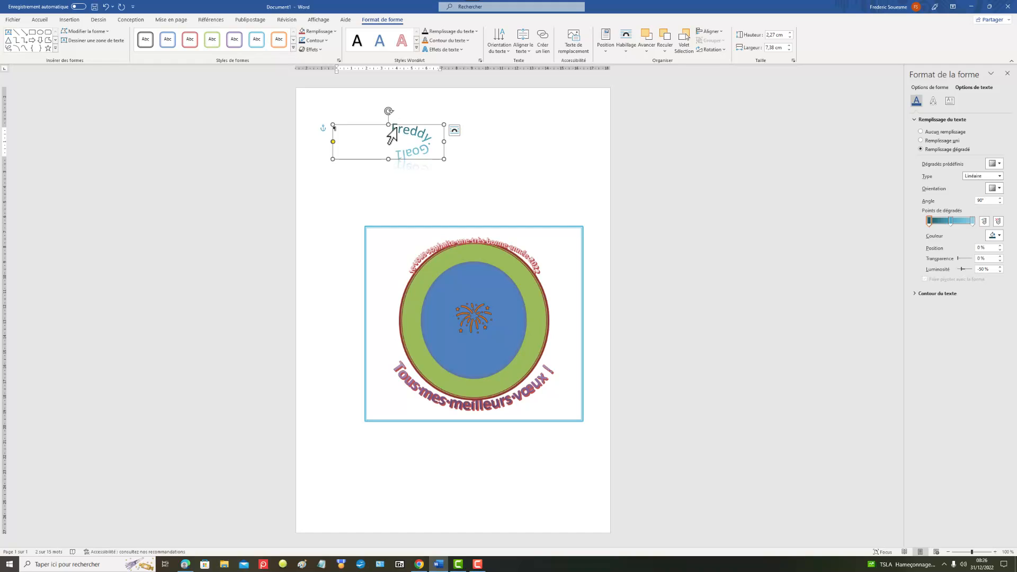
left_click_drag(391, 136, 424, 161)
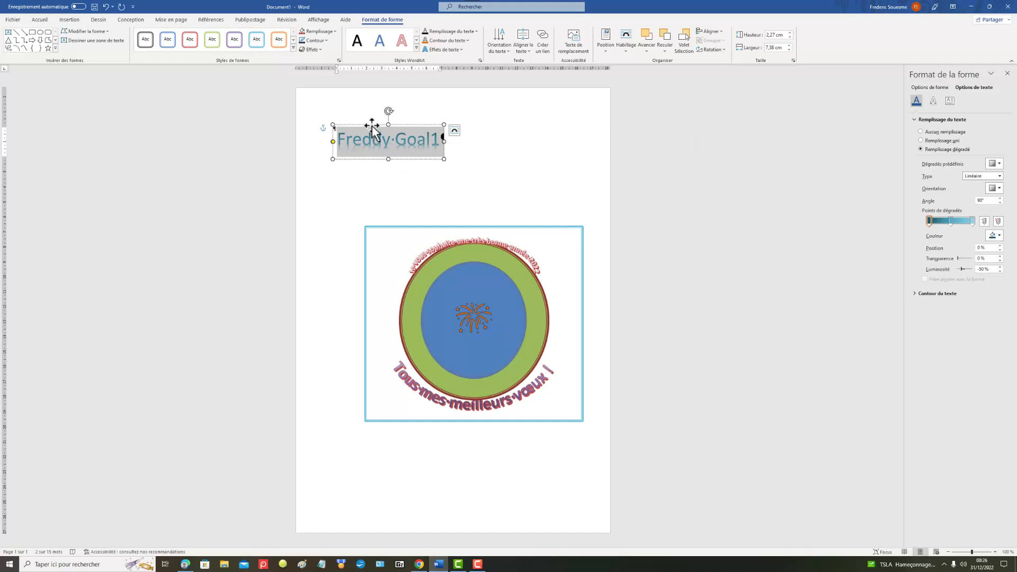
left_click(392, 137)
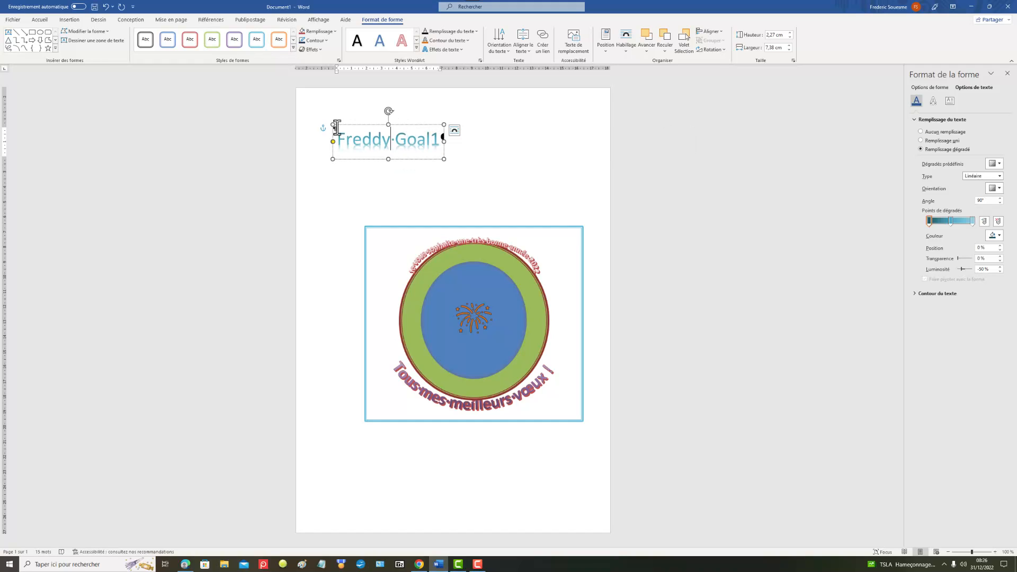
Step: Move the signature WordArt onto the circles and enlarge it to about 9.16 cm high by 9.53 cm wide, curving along the green ring
left_click_drag(341, 128, 423, 248)
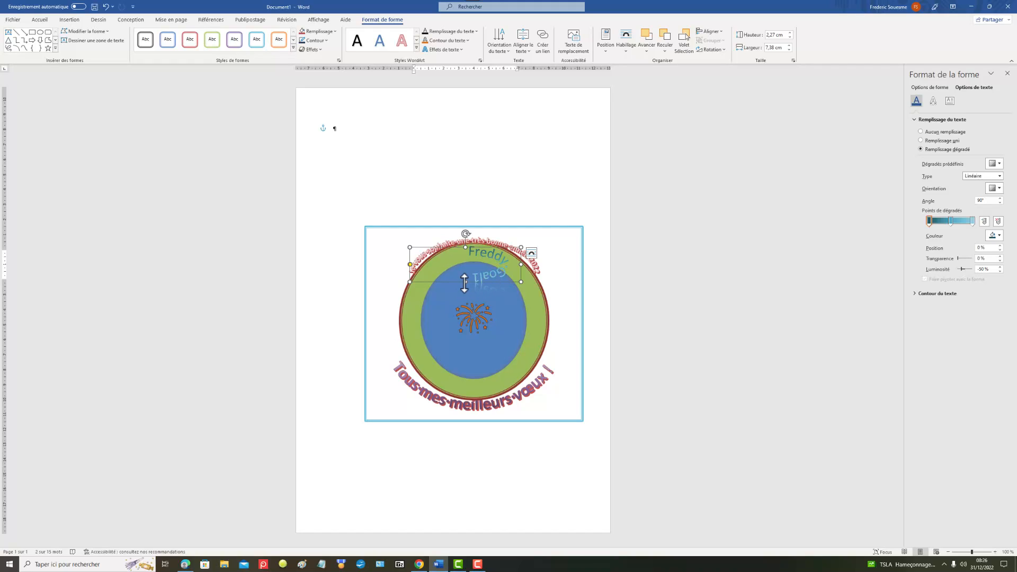
left_click_drag(464, 282, 552, 329)
left_click_drag(524, 289, 550, 289)
left_click_drag(480, 329, 508, 386)
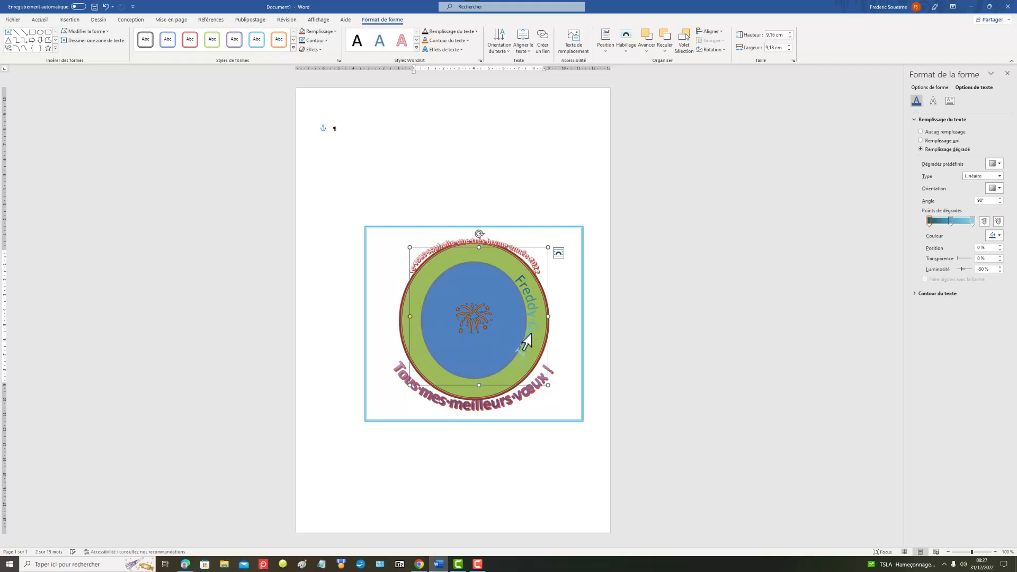
left_click_drag(548, 318, 553, 317)
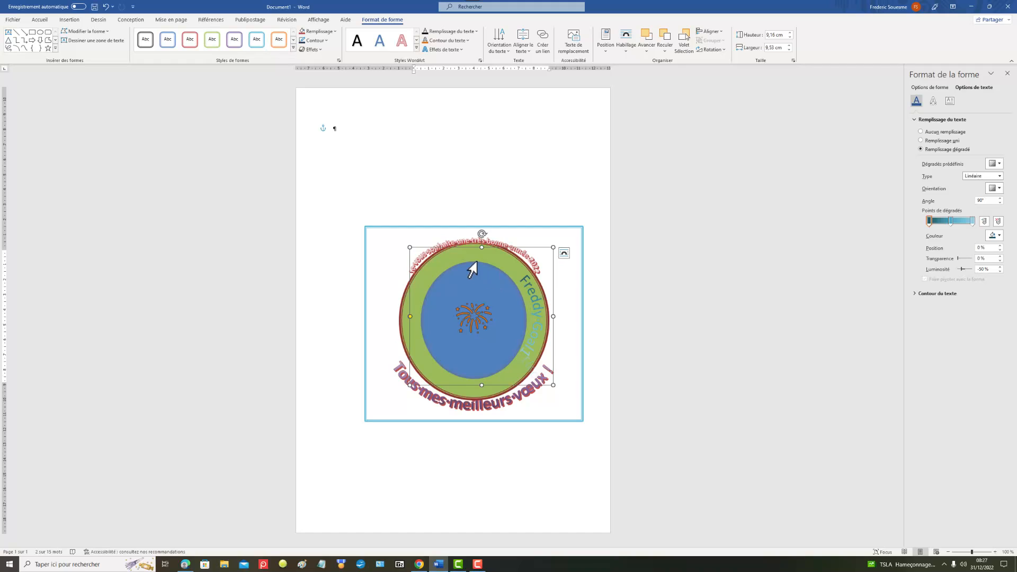
left_click(516, 232)
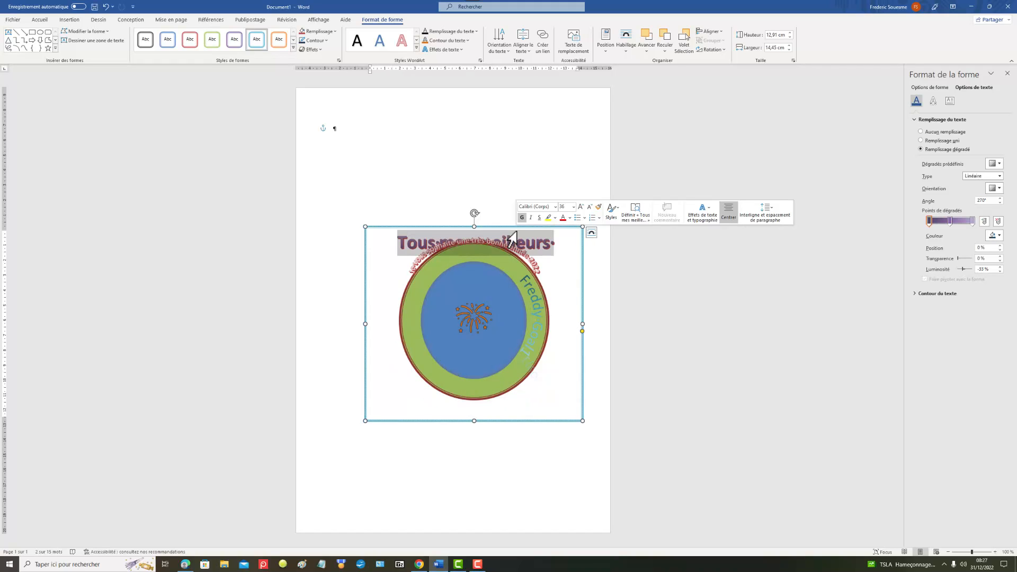
left_click(554, 283)
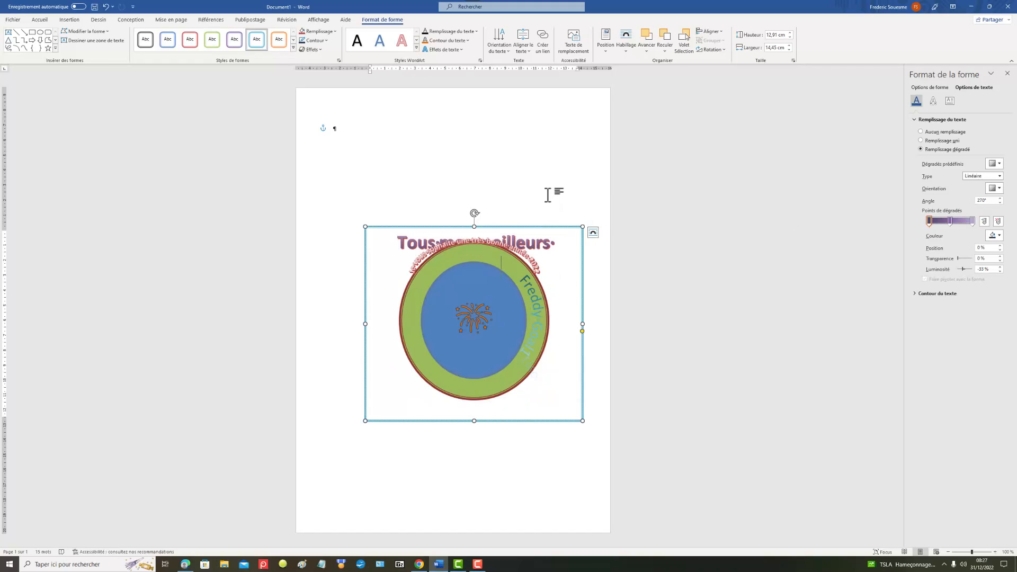
left_click(508, 247)
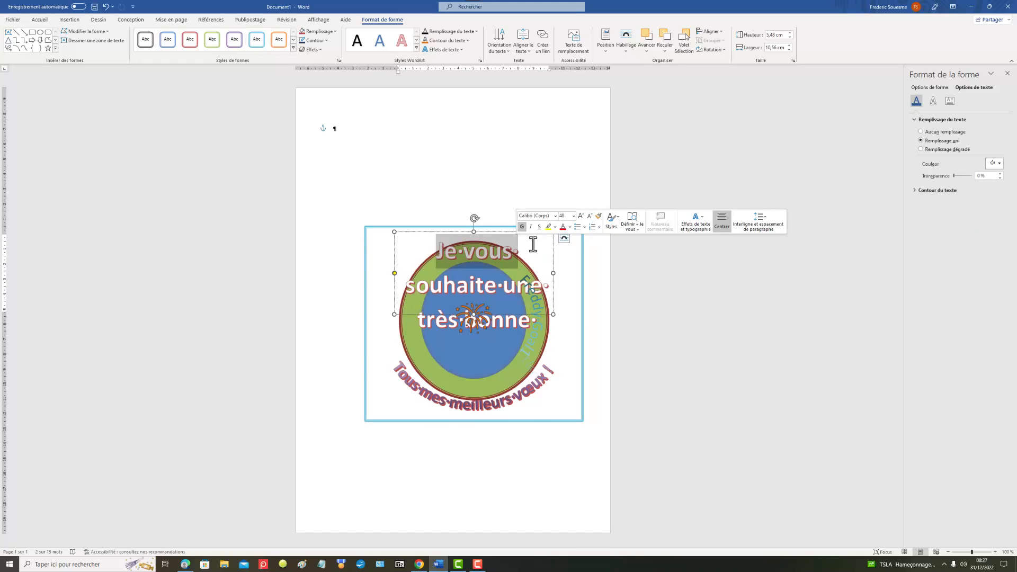
left_click(459, 175)
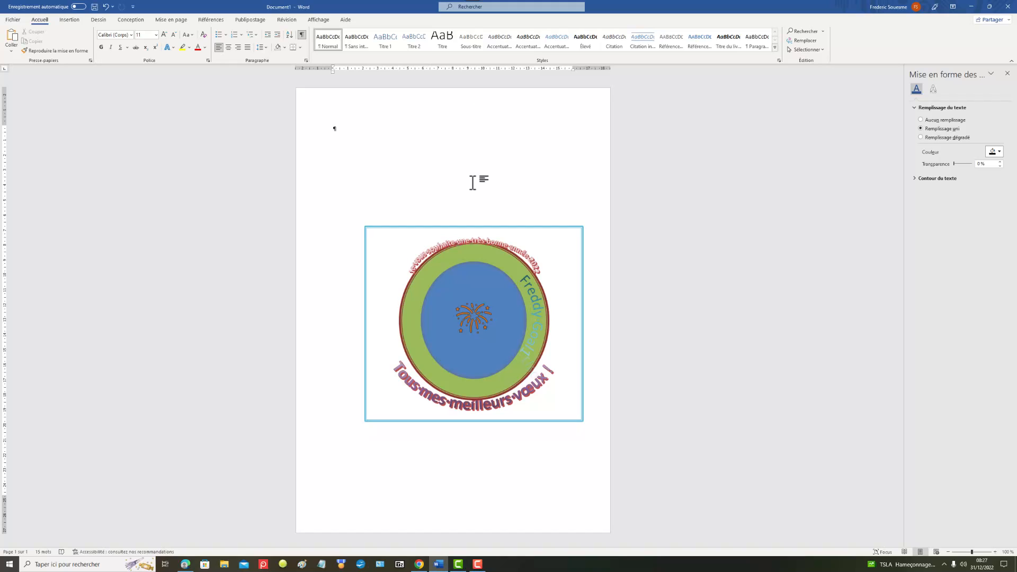
triple_click(400, 379)
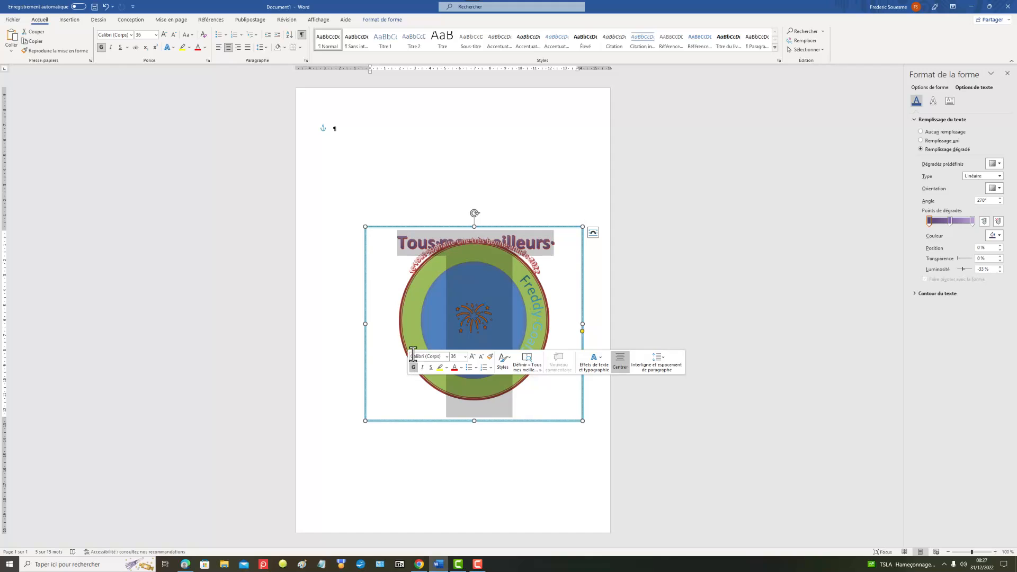
left_click(426, 174)
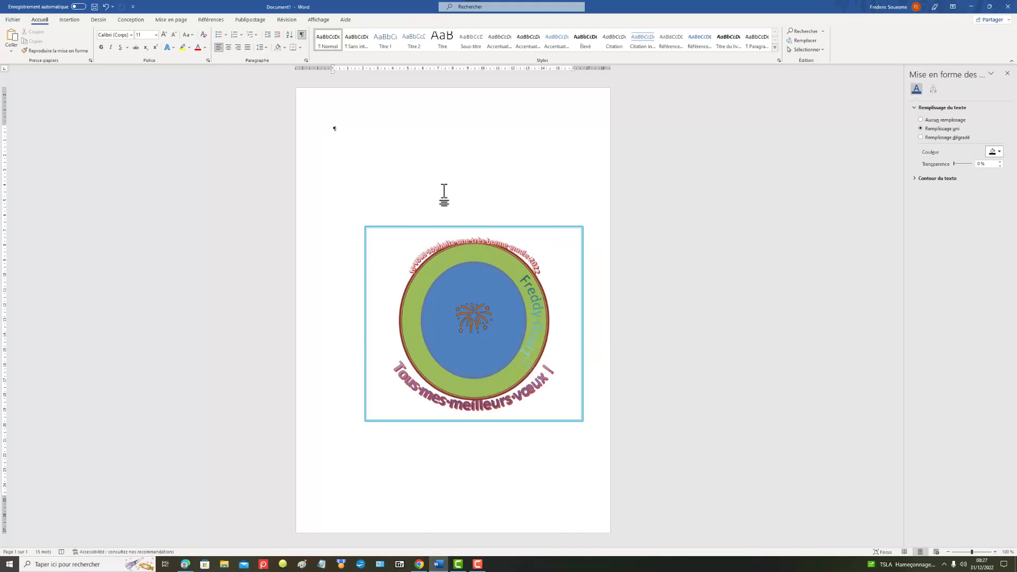
Step: Fill the words "Tous mes meilleurs" of the lower greeting with the preset orange radial gradient
left_click(382, 245)
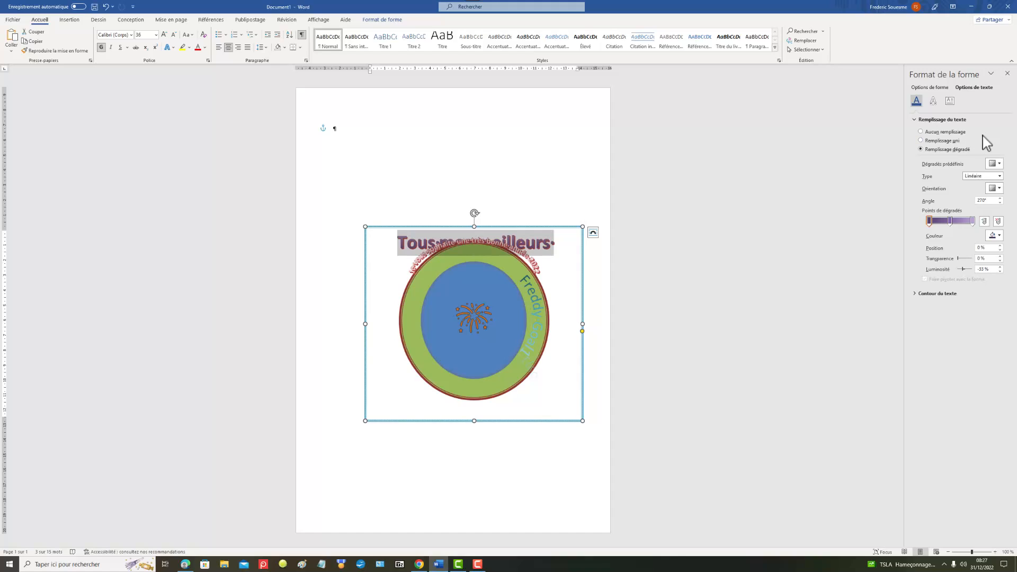
left_click(1000, 165)
left_click(1004, 204)
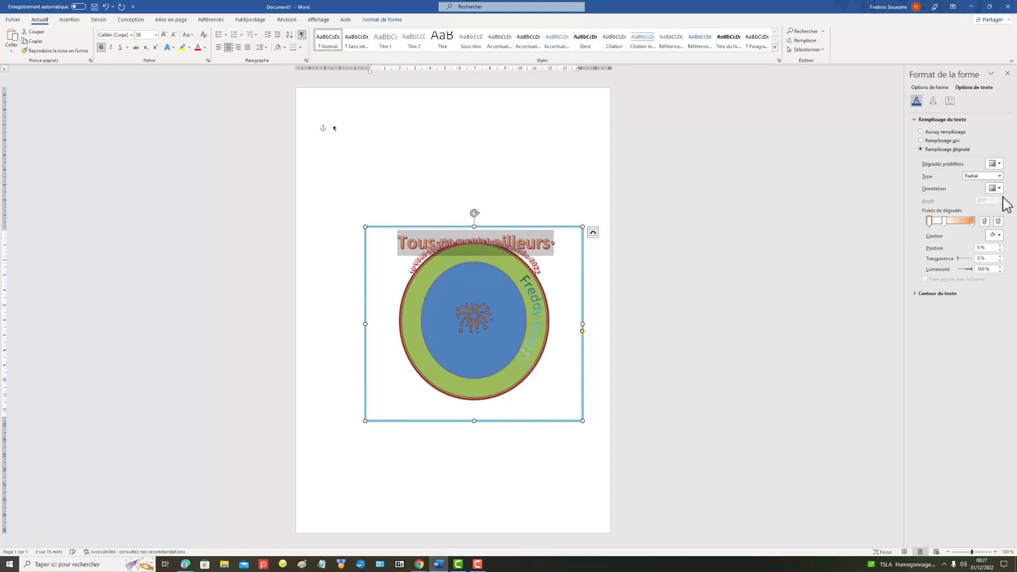
left_click(573, 277)
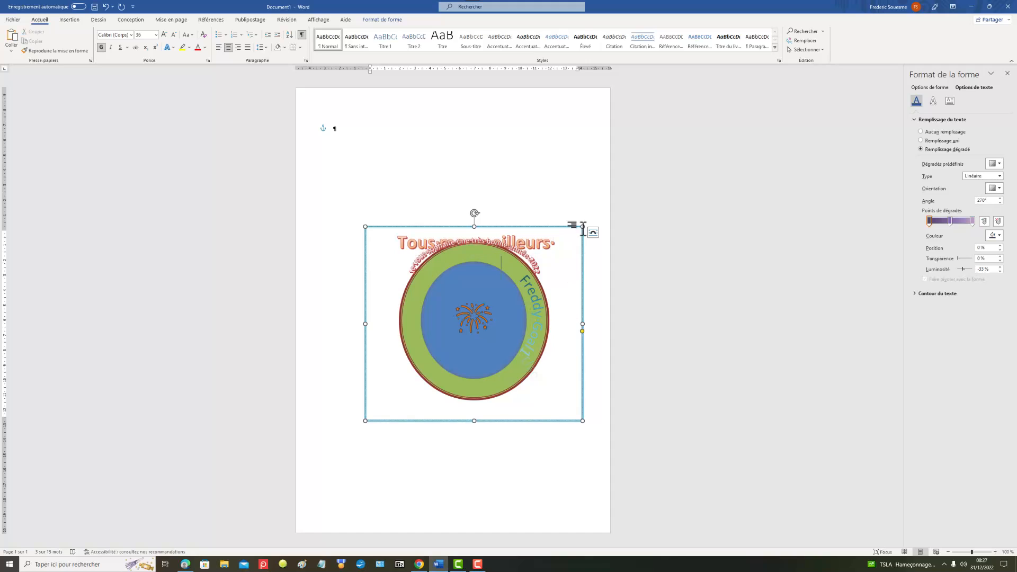
left_click(545, 180)
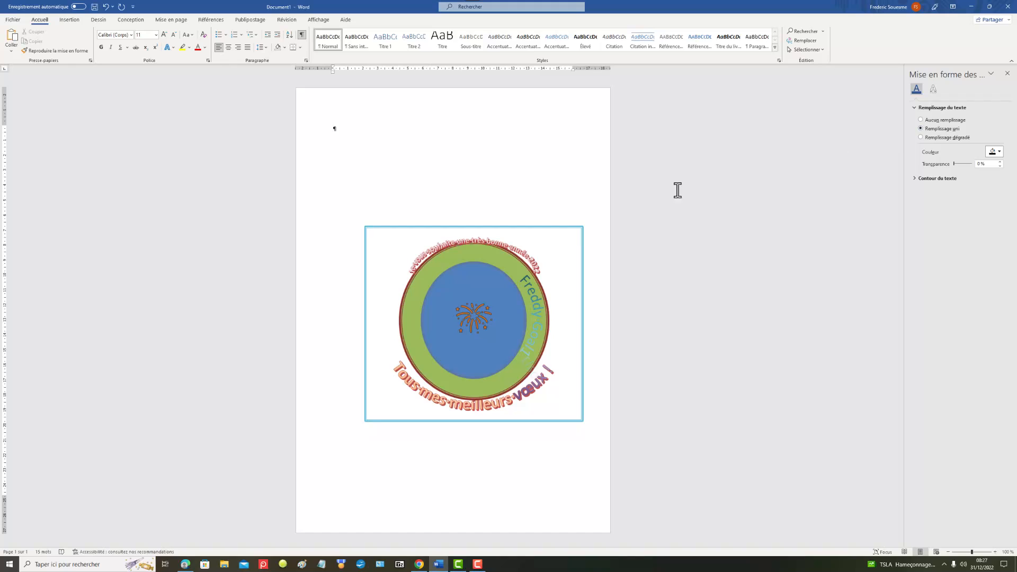
Step: Switch the words "Je vous" of the upper greeting to a gradient fill with the preset orange radial gradient
double_click(498, 253)
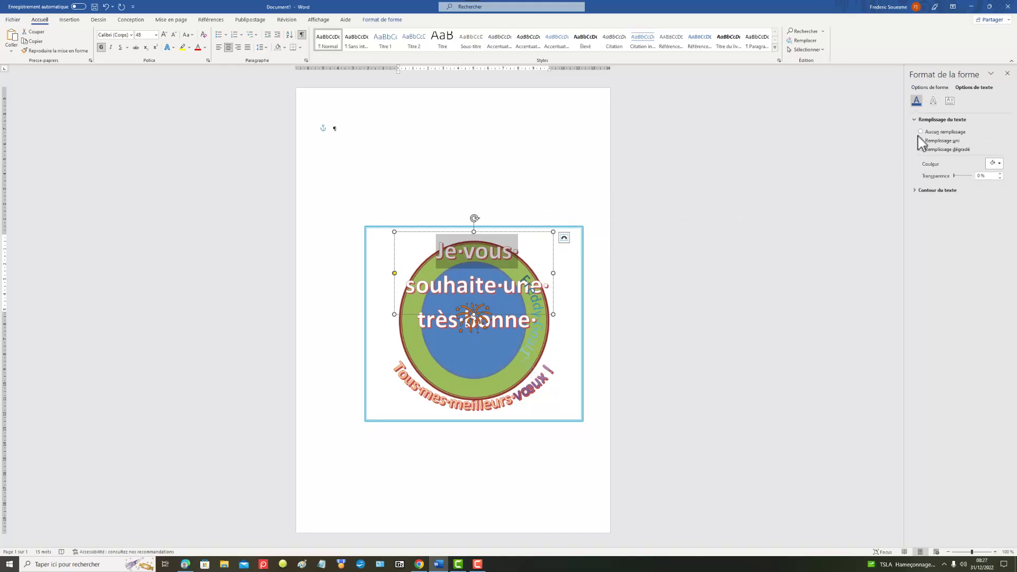
left_click(921, 149)
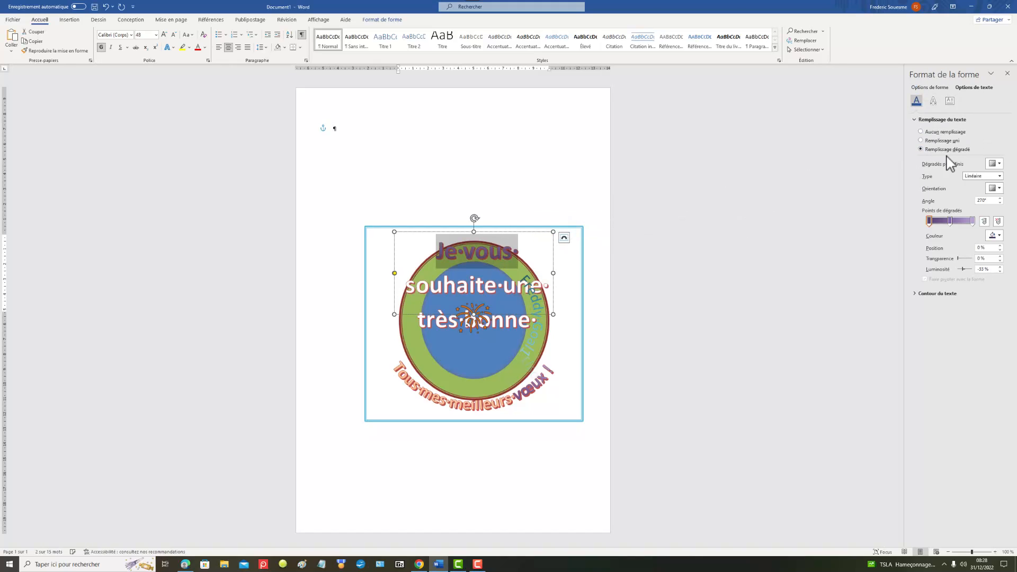
left_click(998, 164)
left_click(1006, 197)
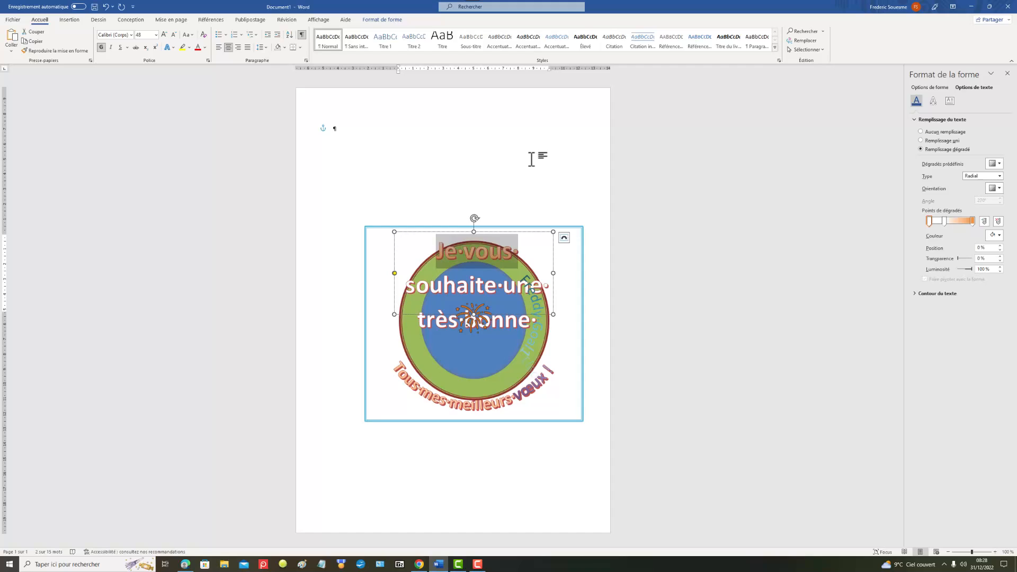
left_click(502, 158)
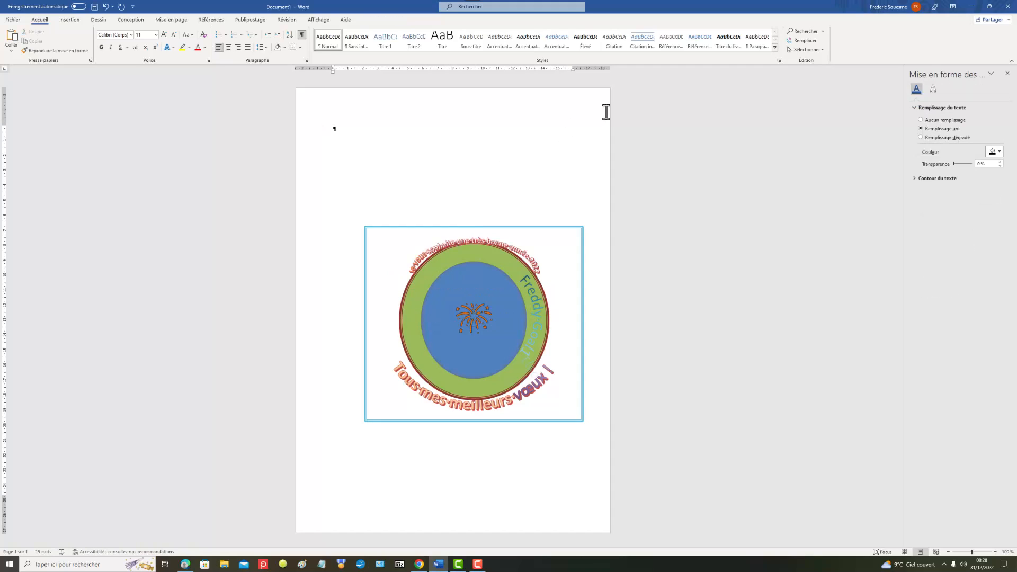
Step: Enlarge the upper greeting WordArt to about 6.35 cm high by 11.38 cm wide so it arches around the outer circle
triple_click(528, 256)
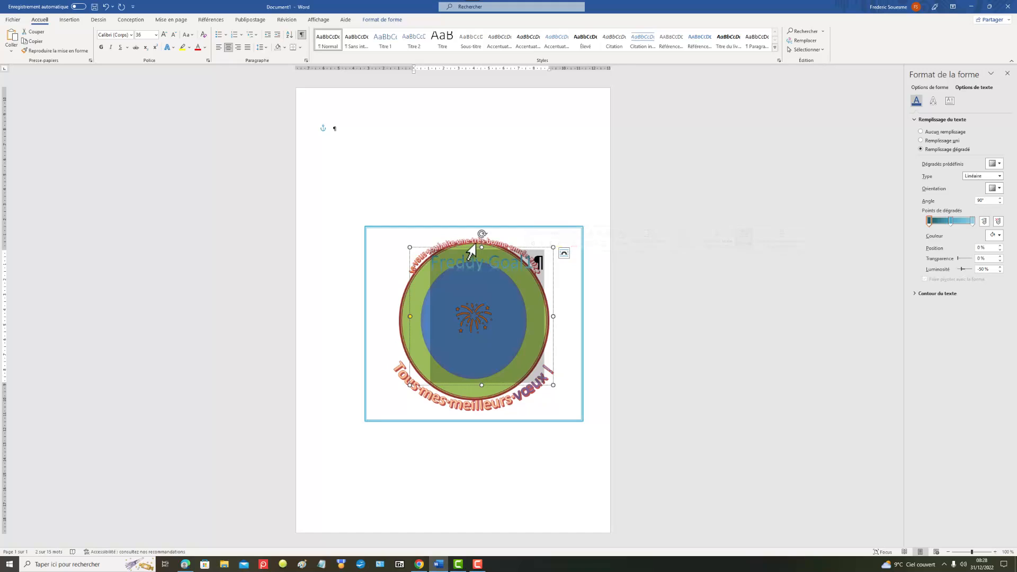
triple_click(484, 245)
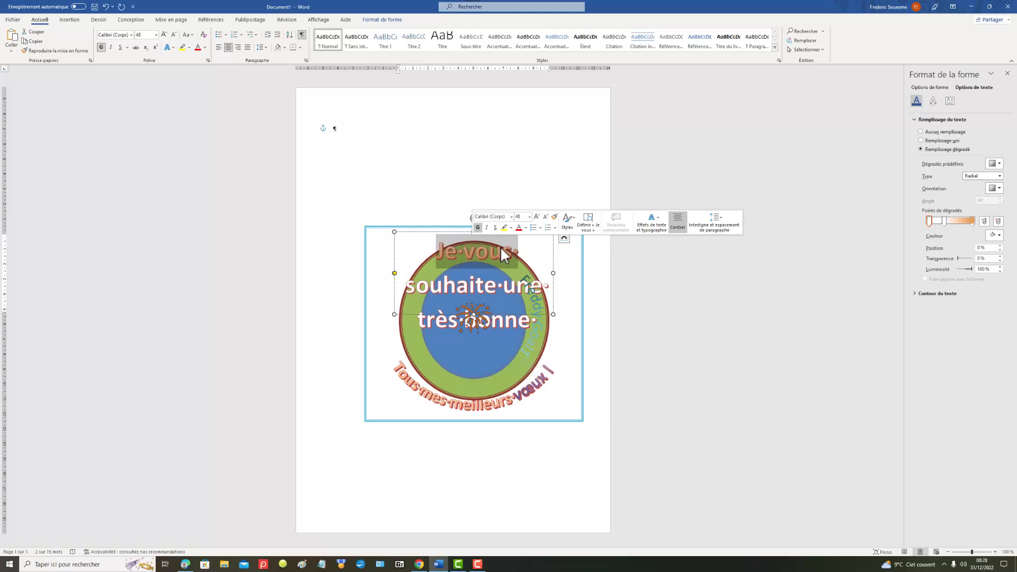
left_click(464, 98)
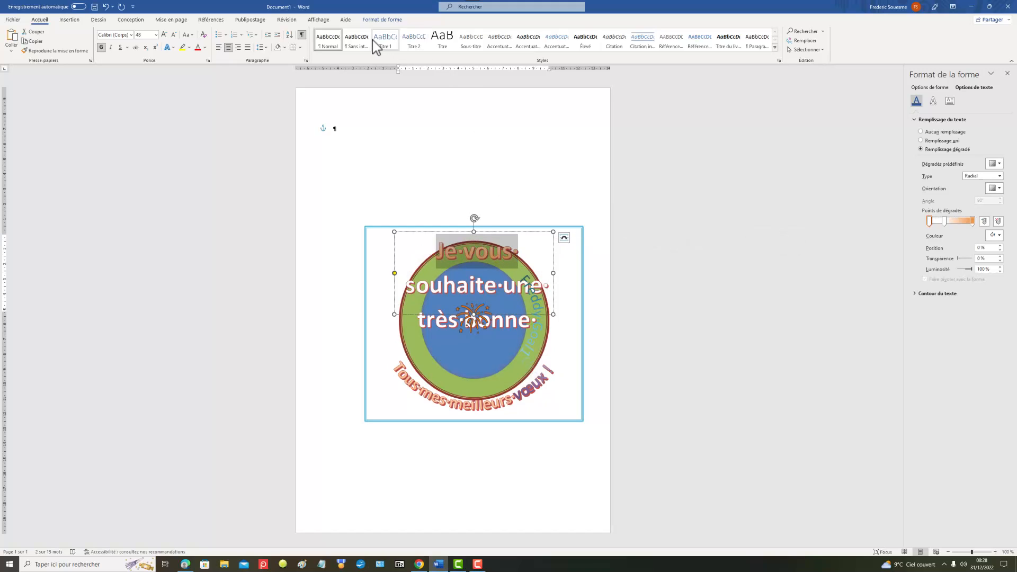
left_click(384, 21)
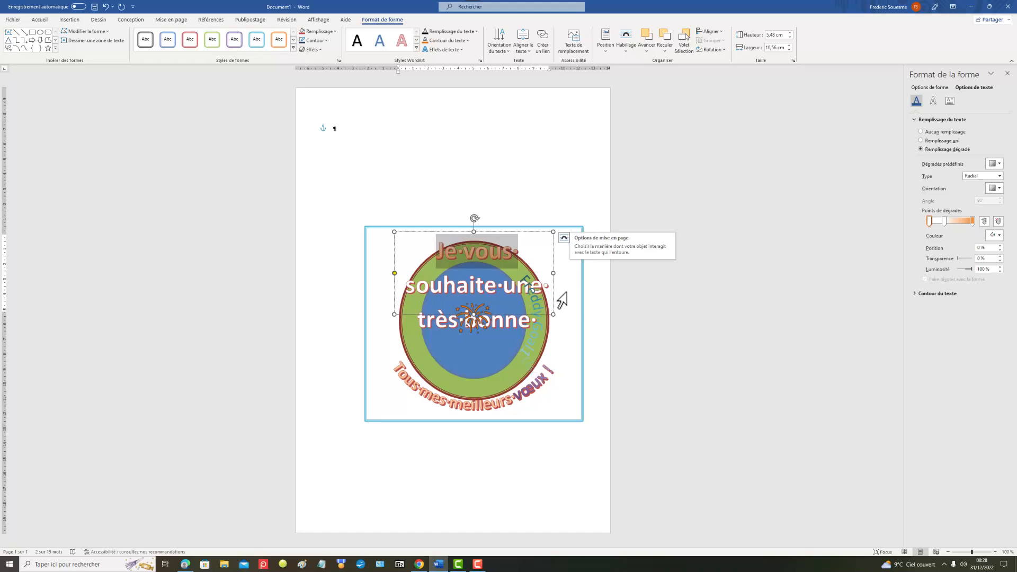
left_click_drag(554, 316, 561, 332)
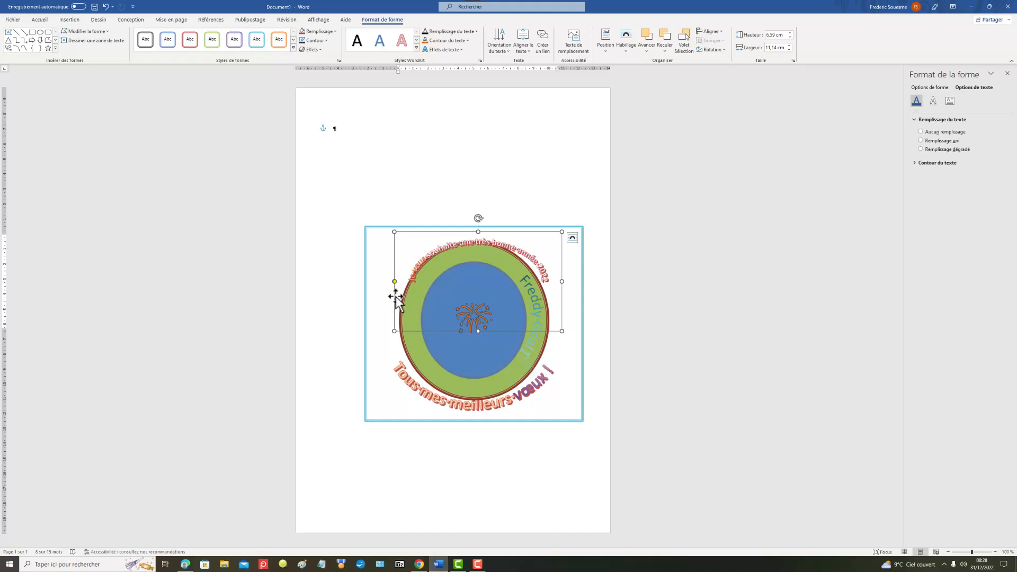
left_click_drag(394, 329, 391, 326)
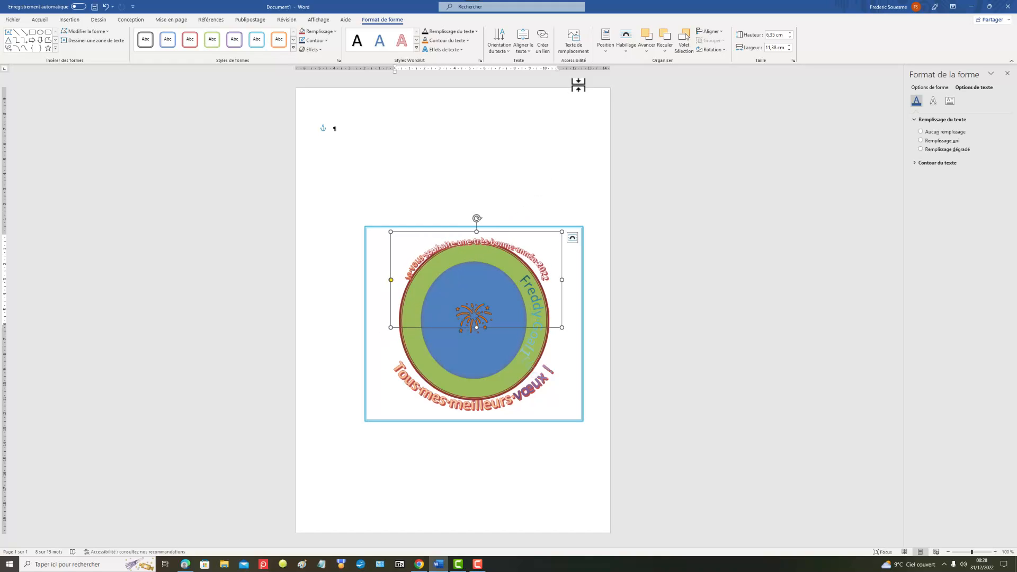
left_click(522, 104)
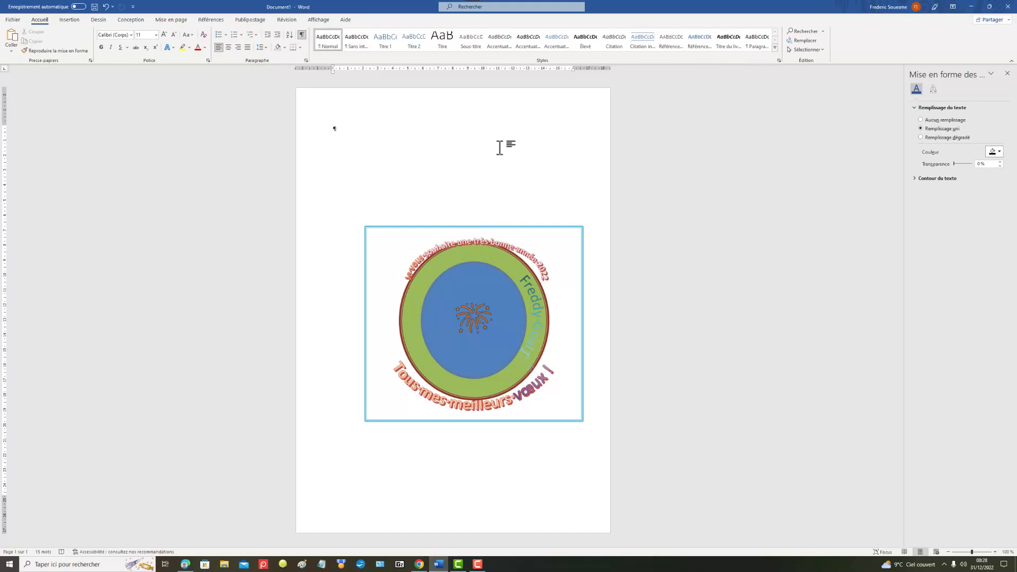
left_click(392, 232)
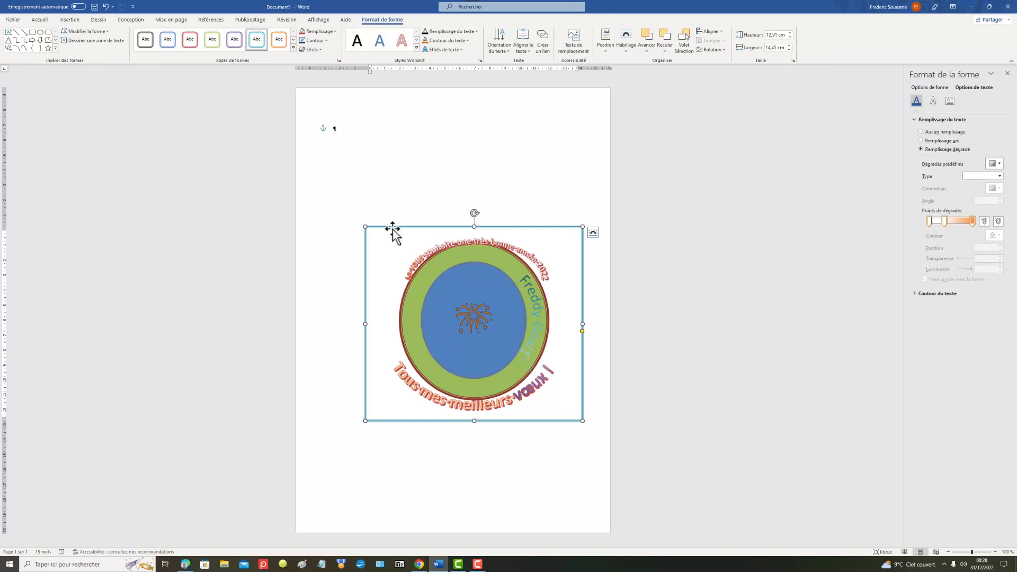
left_click(418, 265)
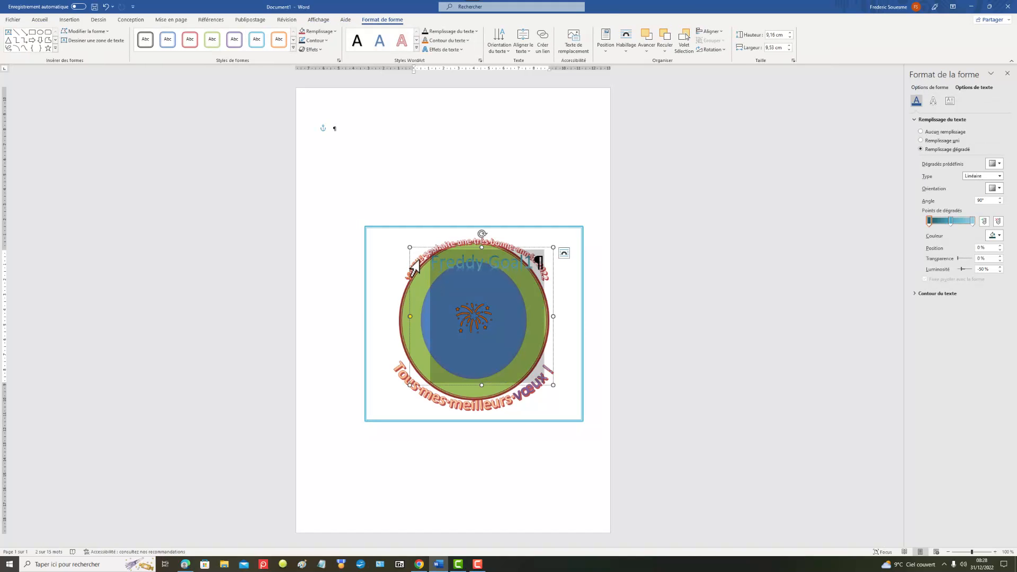
left_click(422, 402)
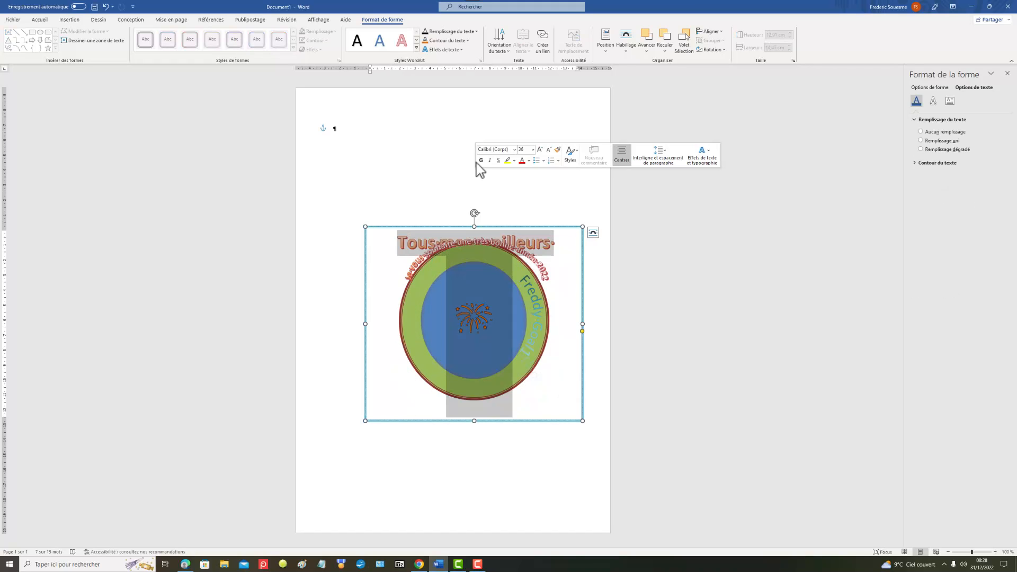
Step: Deselect the figure and capture a screenshot of the area enclosed by its turquoise frame with Screenpresso
left_click(437, 159)
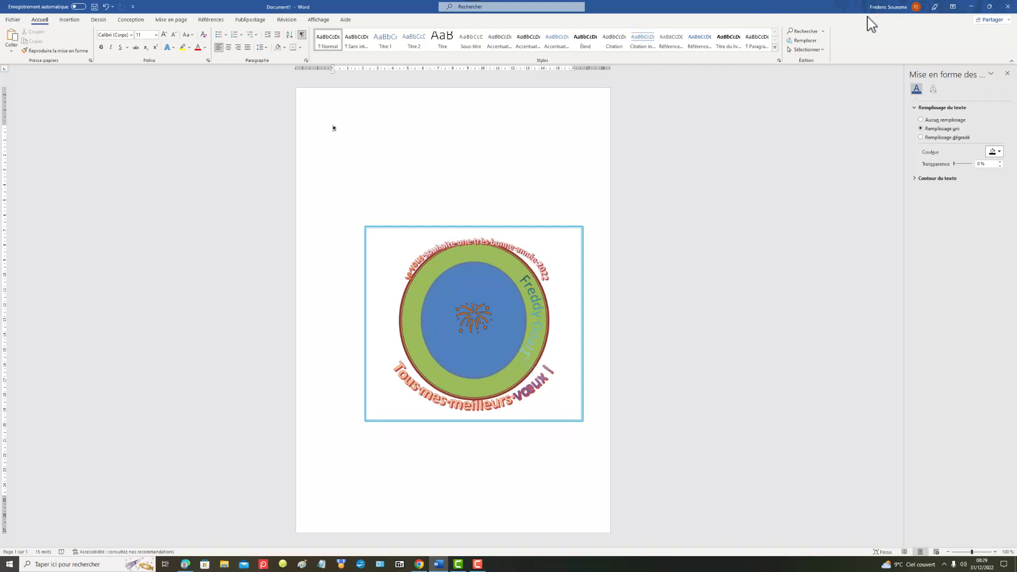
key("Print")
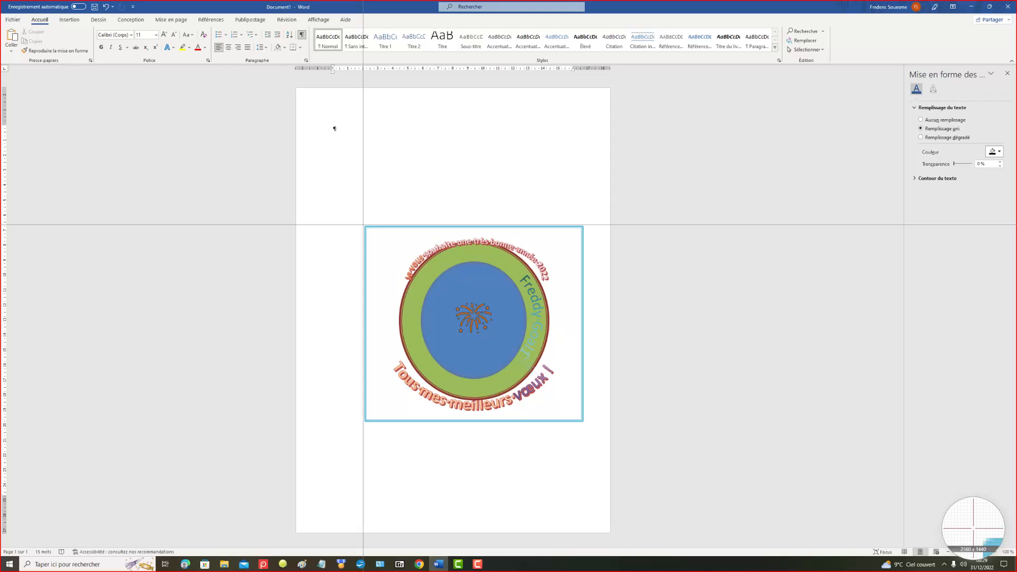
left_click_drag(364, 227, 584, 421)
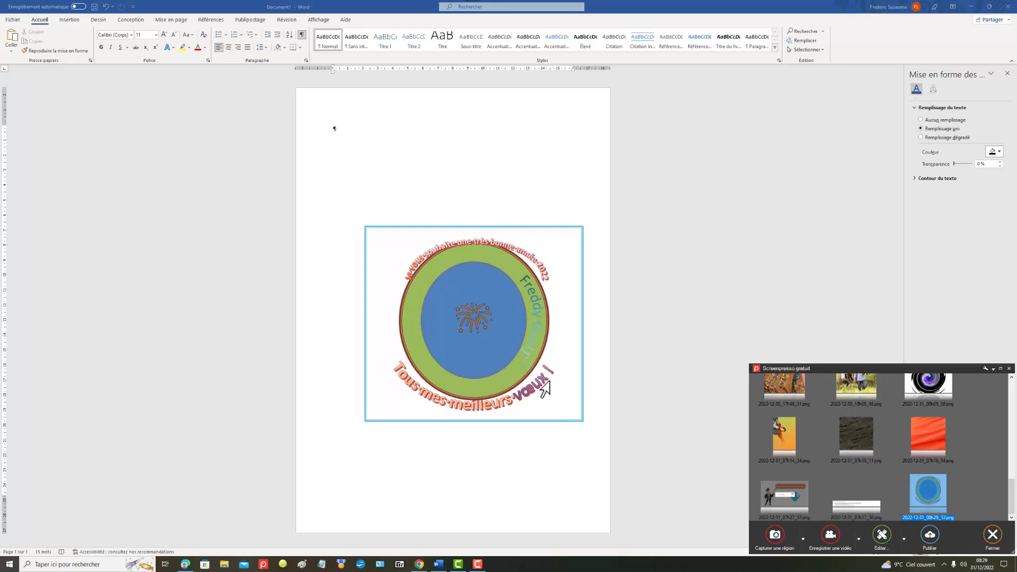
Step: Rename the newly captured image of the figure in Screenpresso as "meilleurs voeux 2023"
right_click(939, 500)
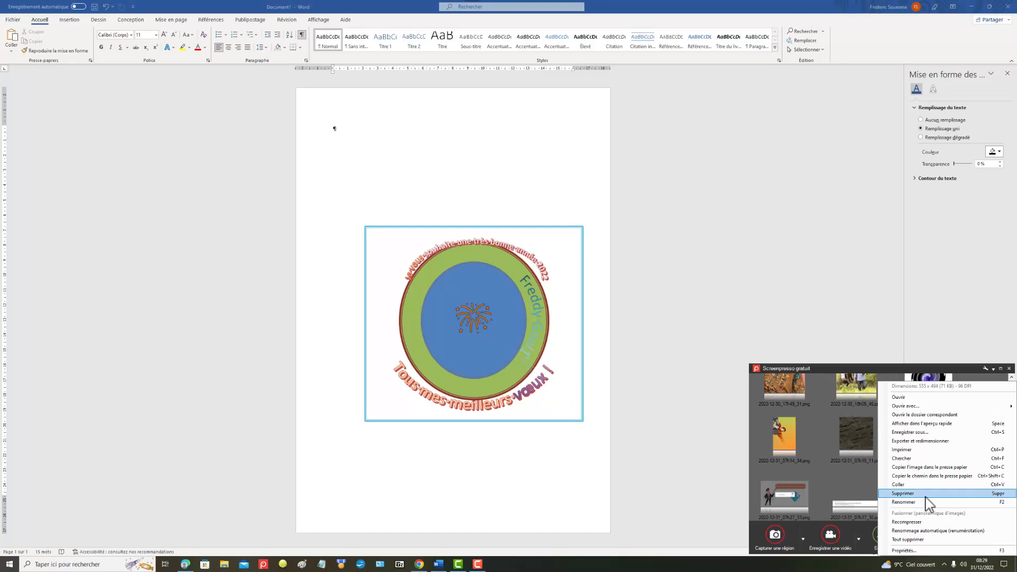
left_click(915, 506)
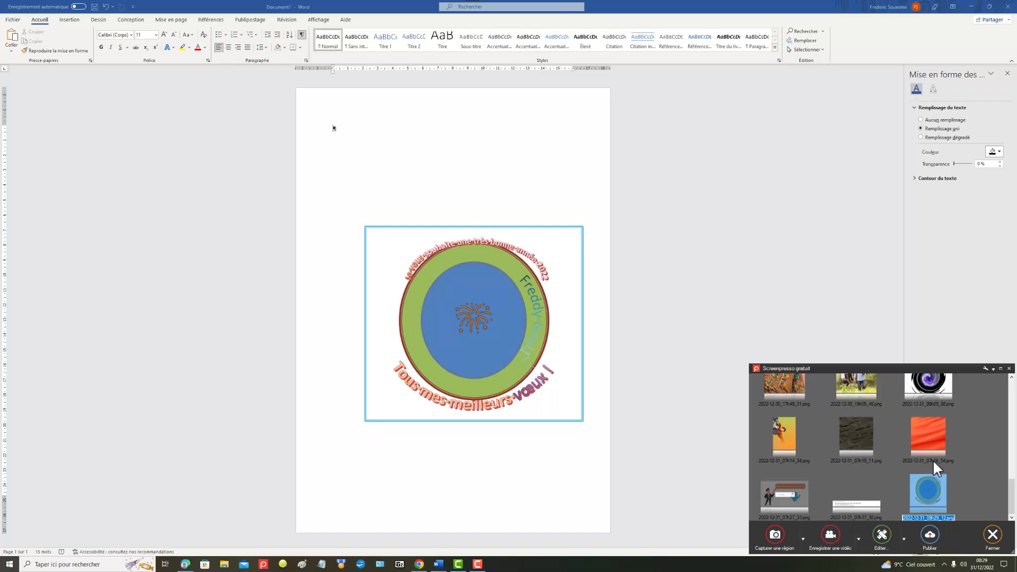
type("meilleurs voeux 2022")
key("BackSpace")
type("3")
key("Return")
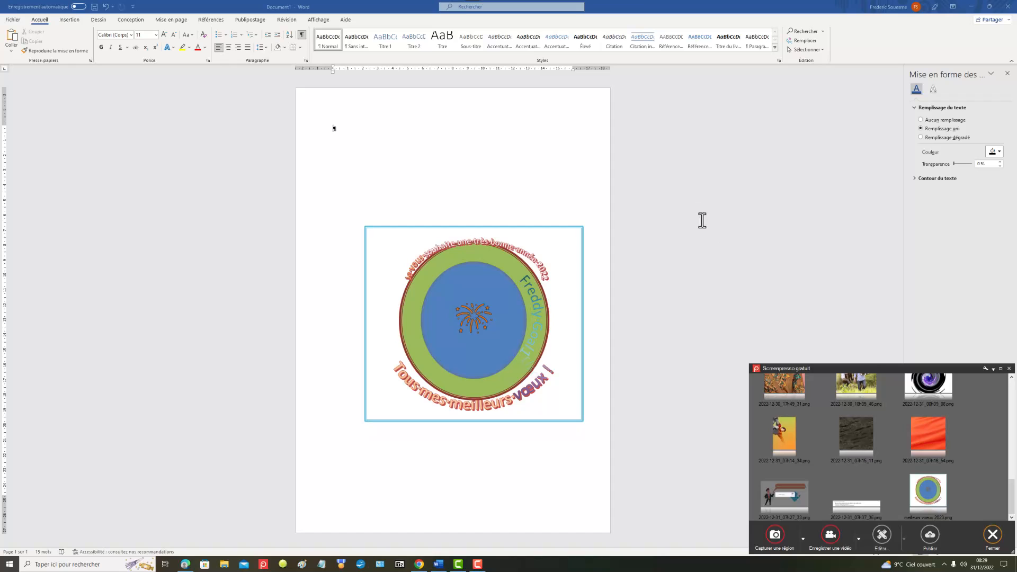
Step: Return to the Word document and move the upper greeting WordArt into the empty area above the turquoise frame
left_click(538, 273)
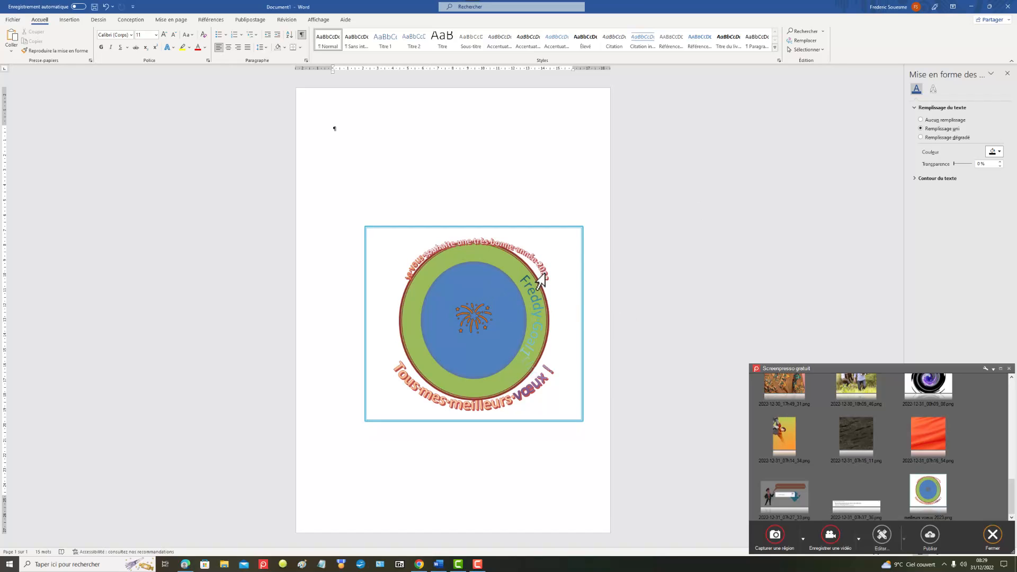
left_click(463, 239)
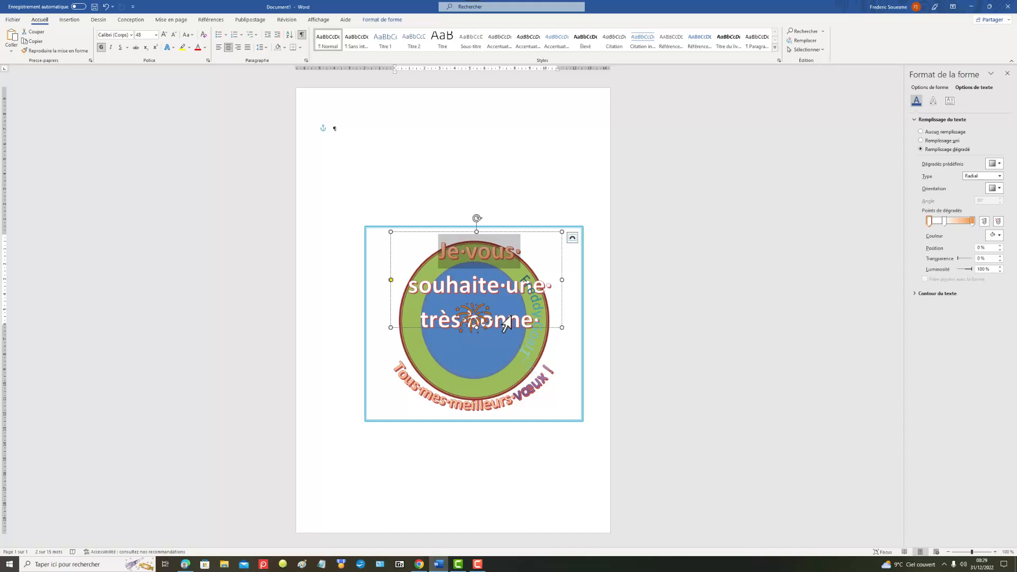
left_click(536, 324)
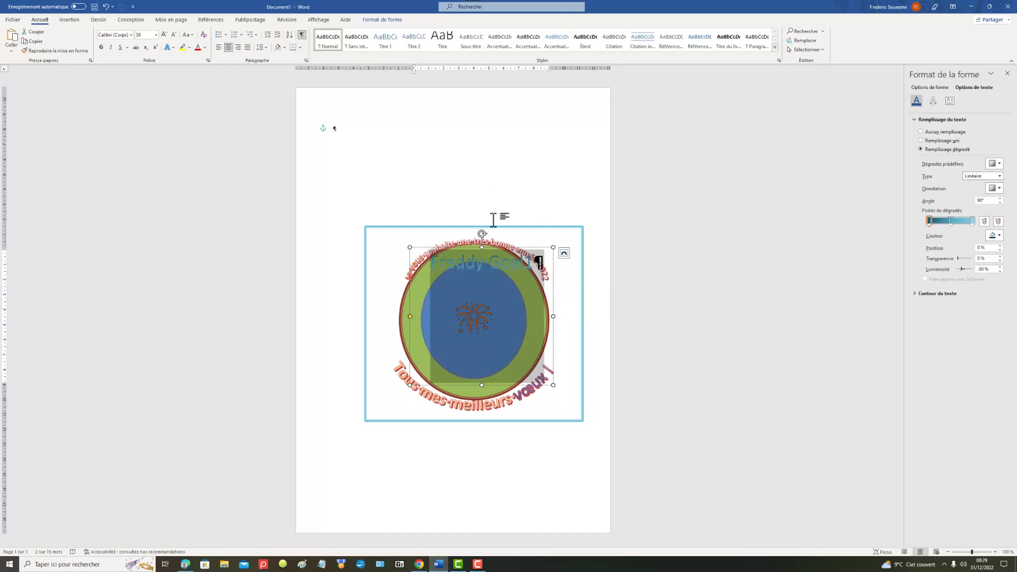
left_click(457, 249)
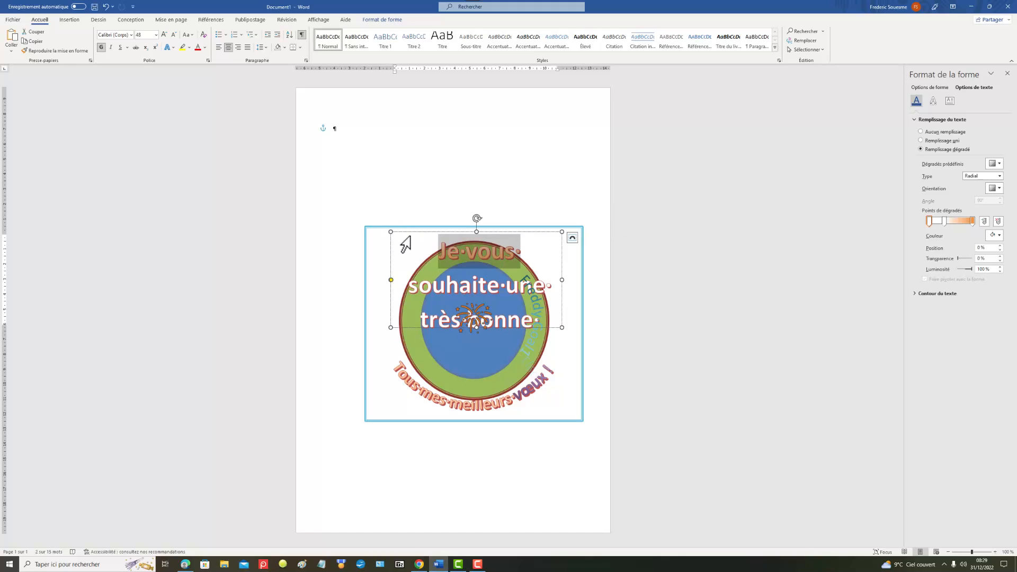
left_click_drag(410, 233, 395, 122)
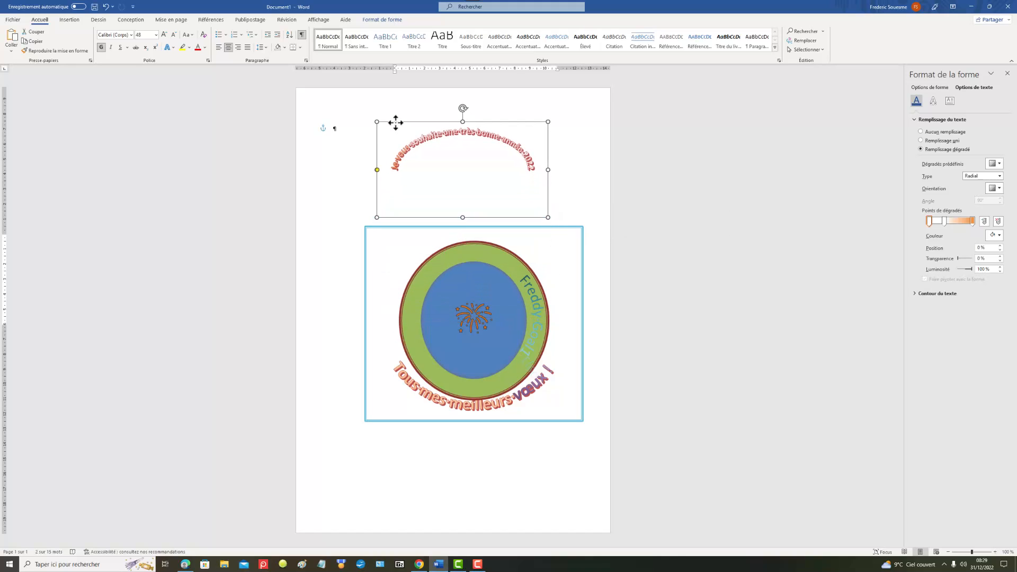
Step: Stretch the upper greeting's text box downward to expose its last line and change the year to 2023
left_click(528, 164)
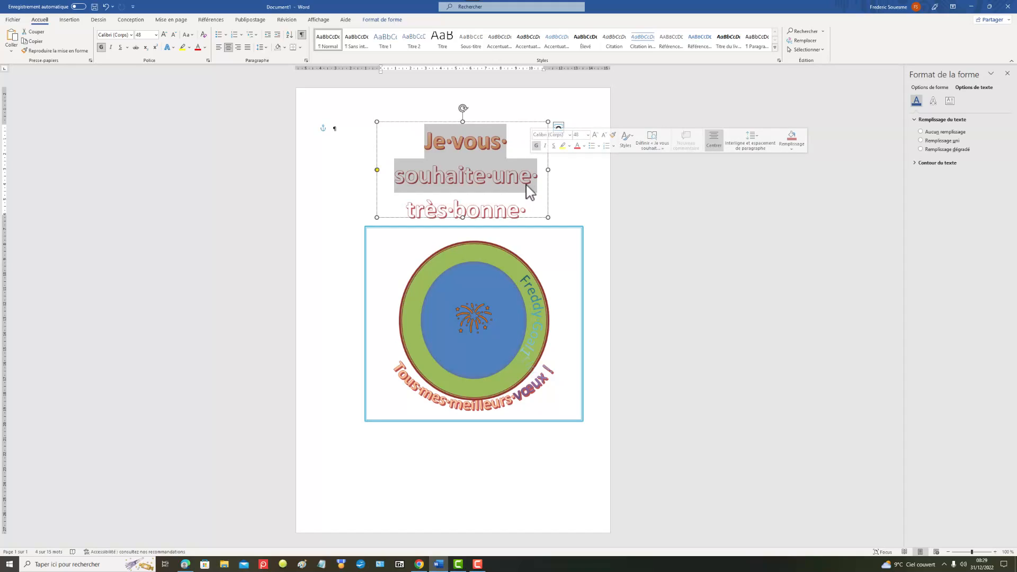
left_click(530, 180)
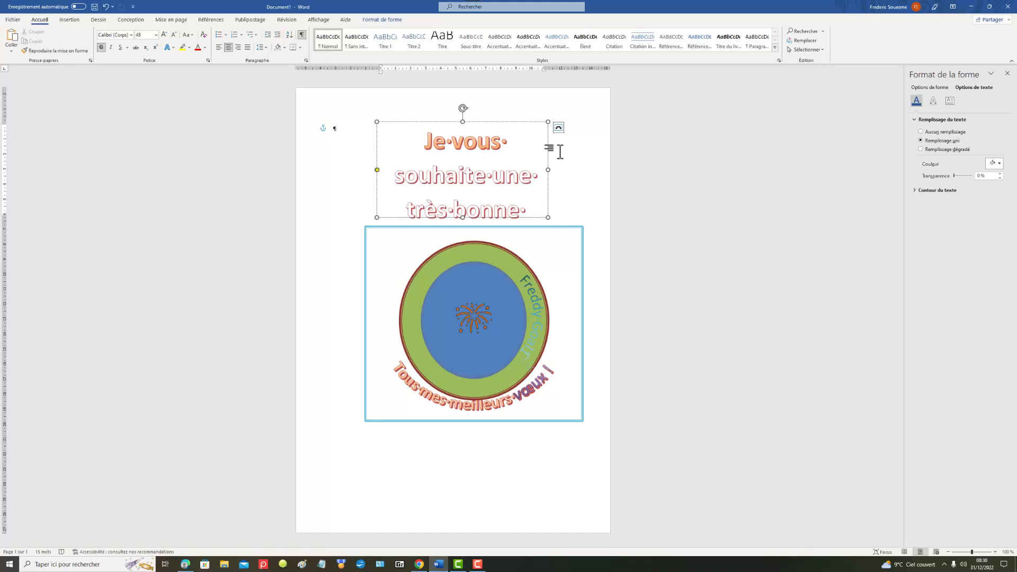
left_click_drag(463, 217, 475, 380)
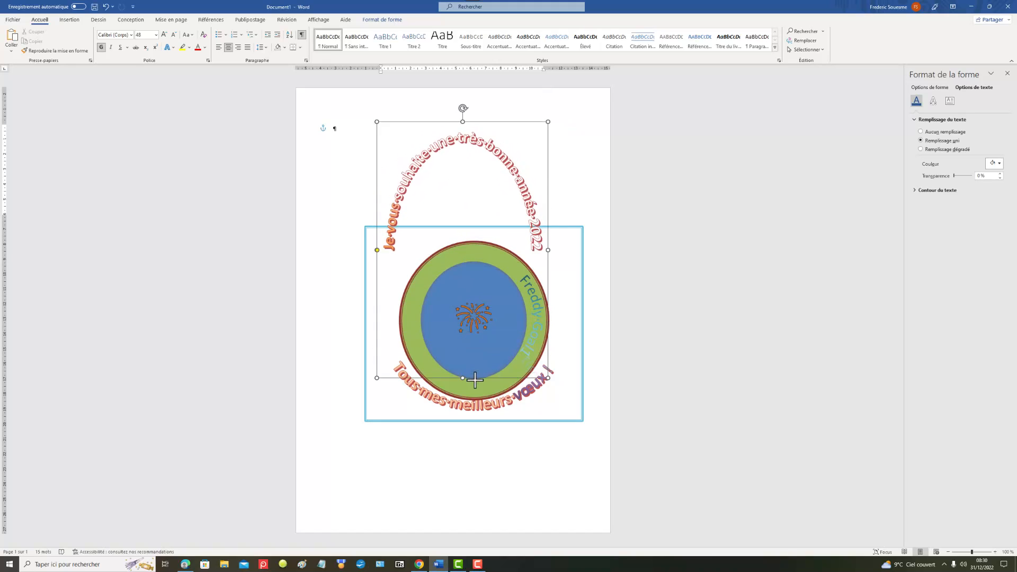
triple_click(537, 247)
left_click(521, 244)
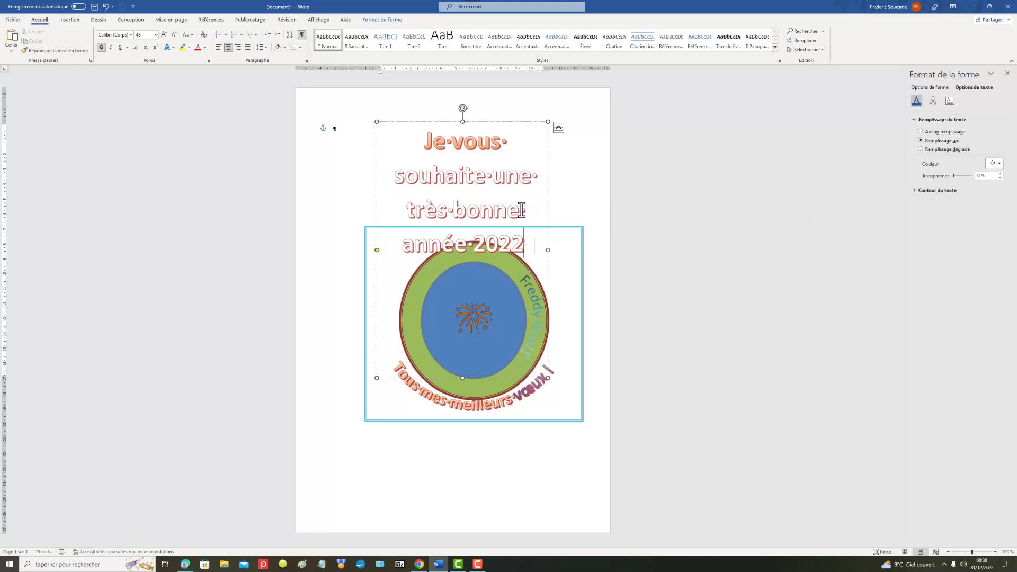
key("BackSpace")
type("3")
left_click(588, 173)
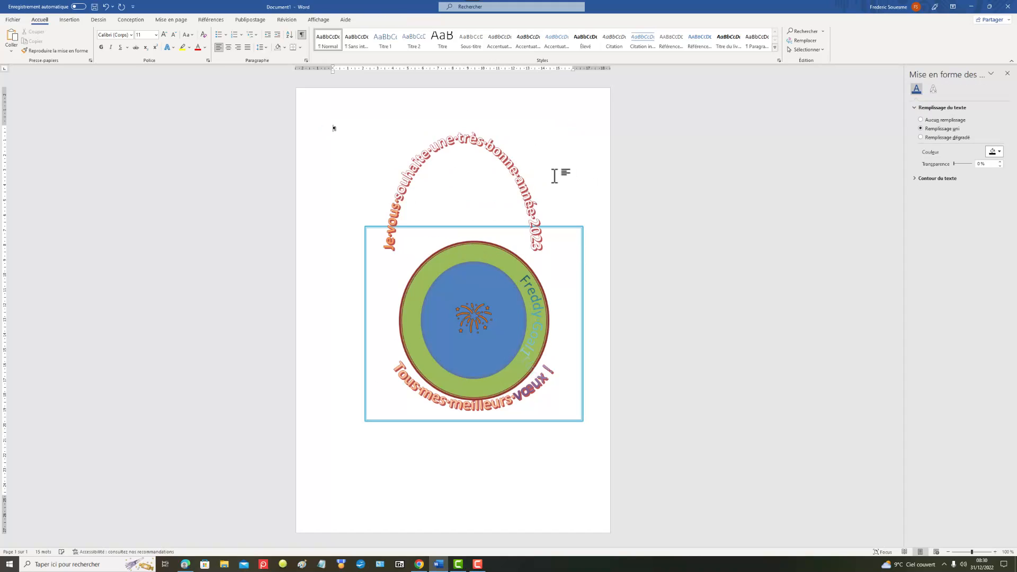
Step: Resize the upper greeting WordArt from its edges and corners so it arches closely around the top half of the green circle
double_click(439, 144)
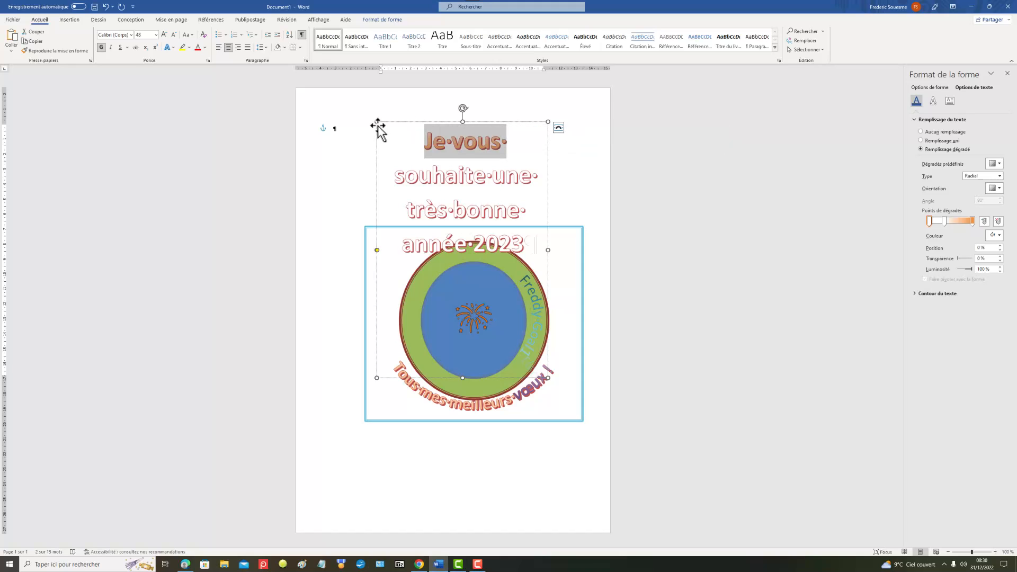
left_click_drag(377, 122, 399, 197)
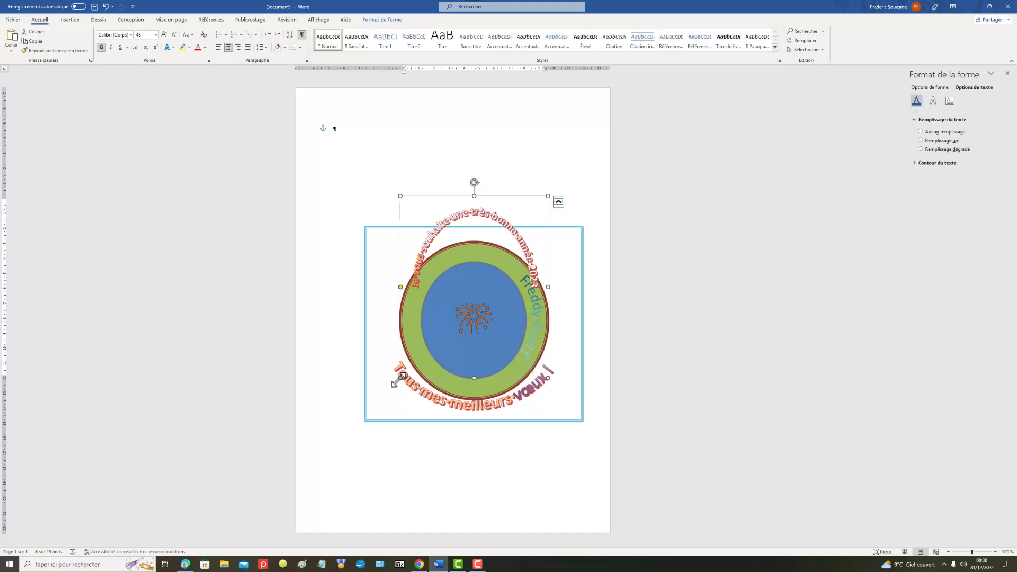
left_click_drag(400, 378, 349, 414)
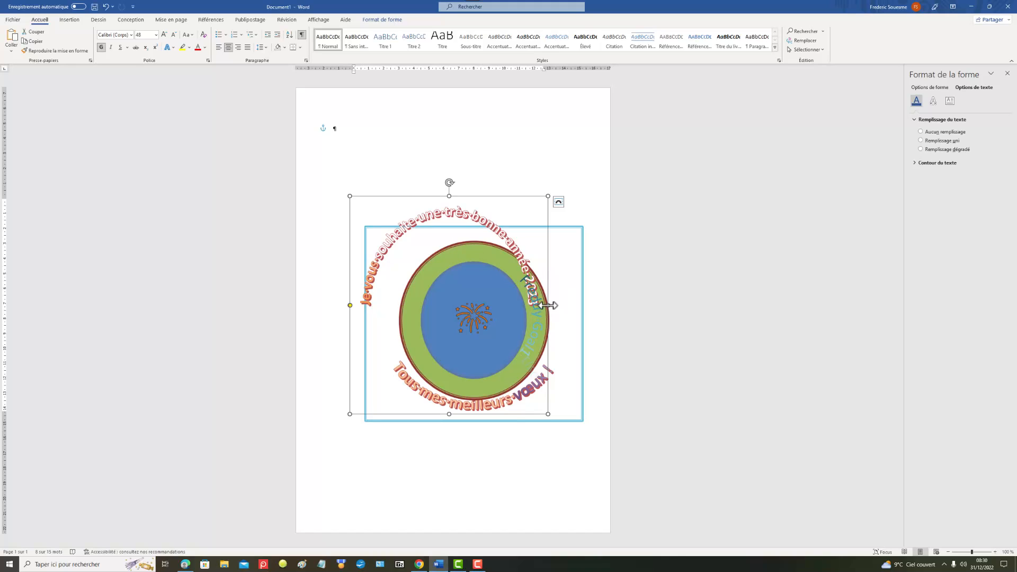
left_click_drag(554, 308, 589, 329)
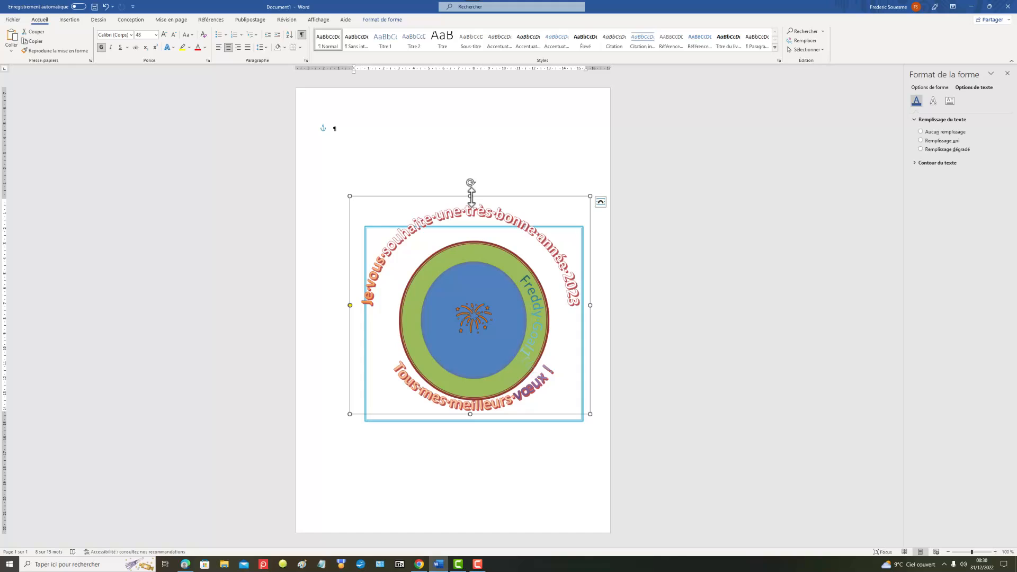
left_click_drag(471, 205, 475, 223)
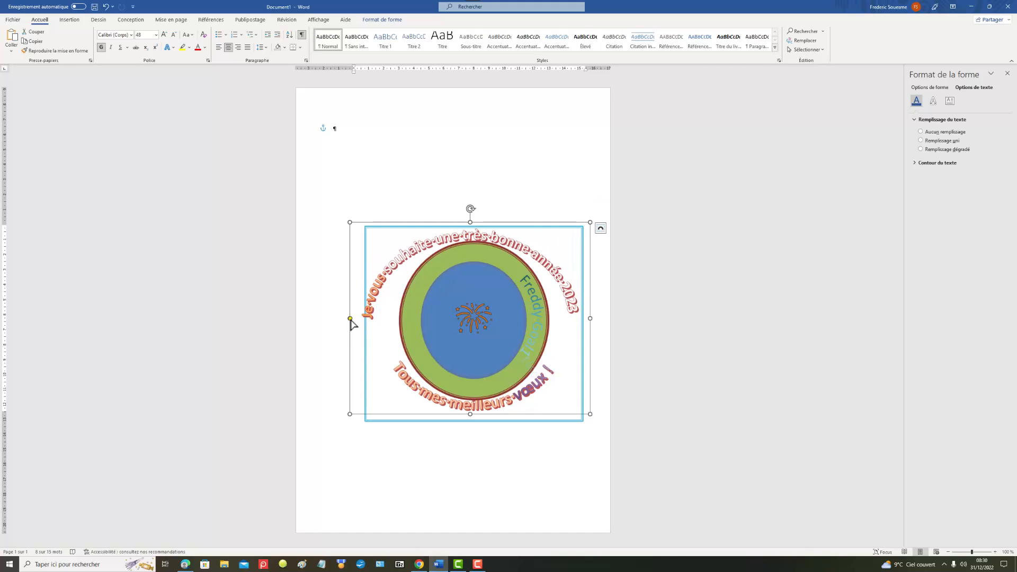
left_click_drag(349, 318, 377, 400)
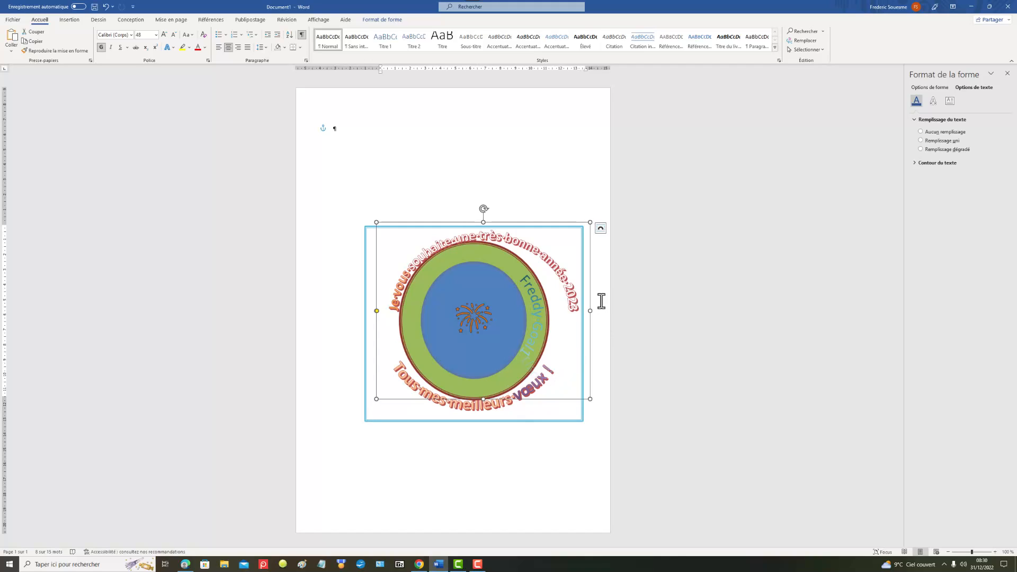
left_click_drag(590, 311, 569, 323)
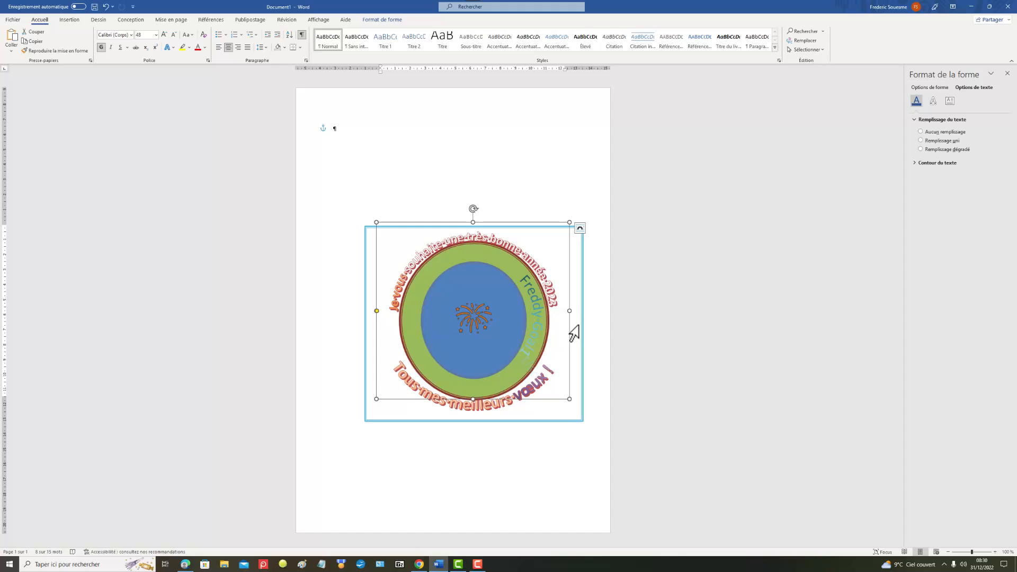
Step: Deselect the greeting and capture the area enclosed by the turquoise frame with Screenpresso
left_click(519, 140)
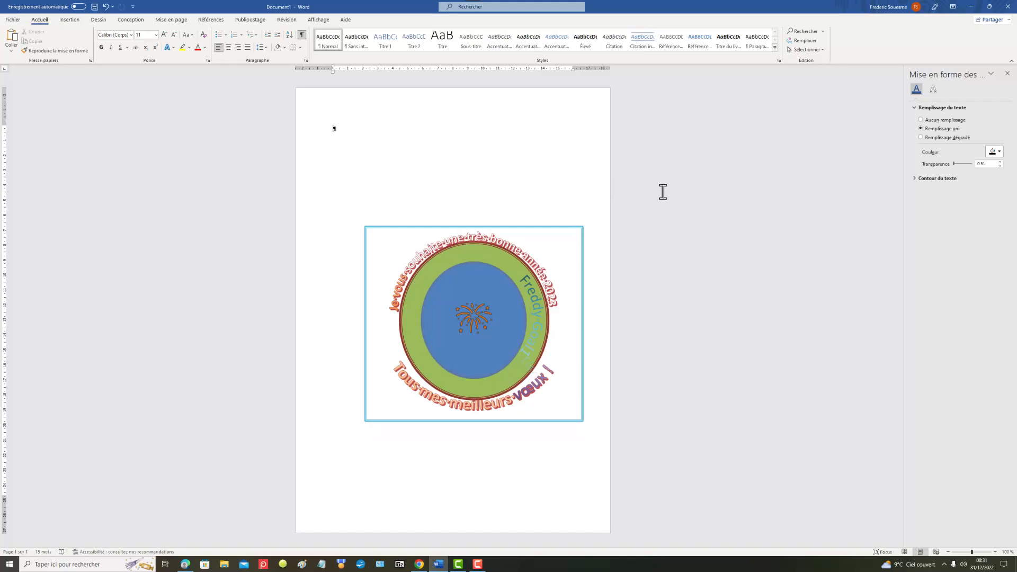
key("Print")
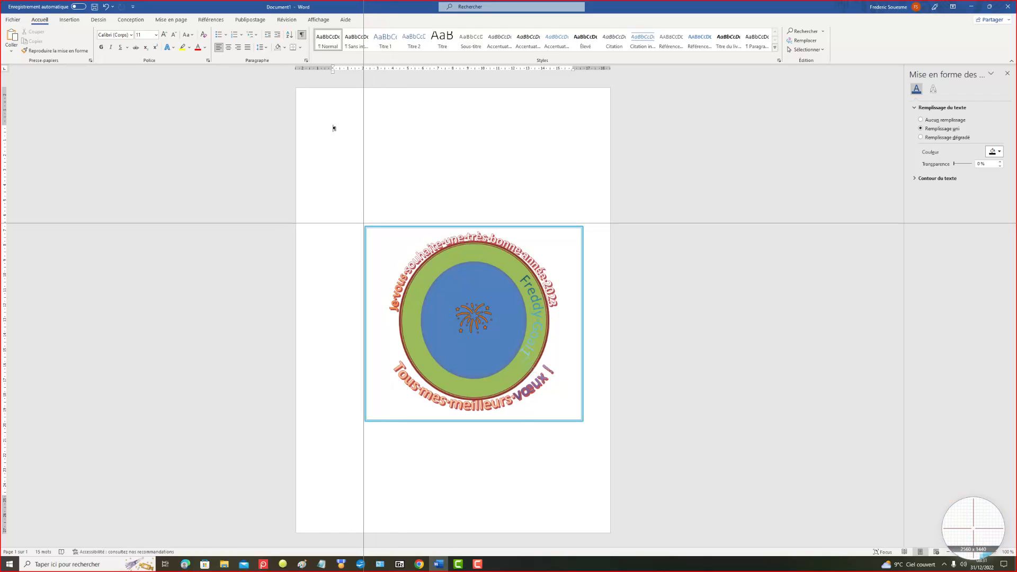
left_click_drag(365, 227, 585, 422)
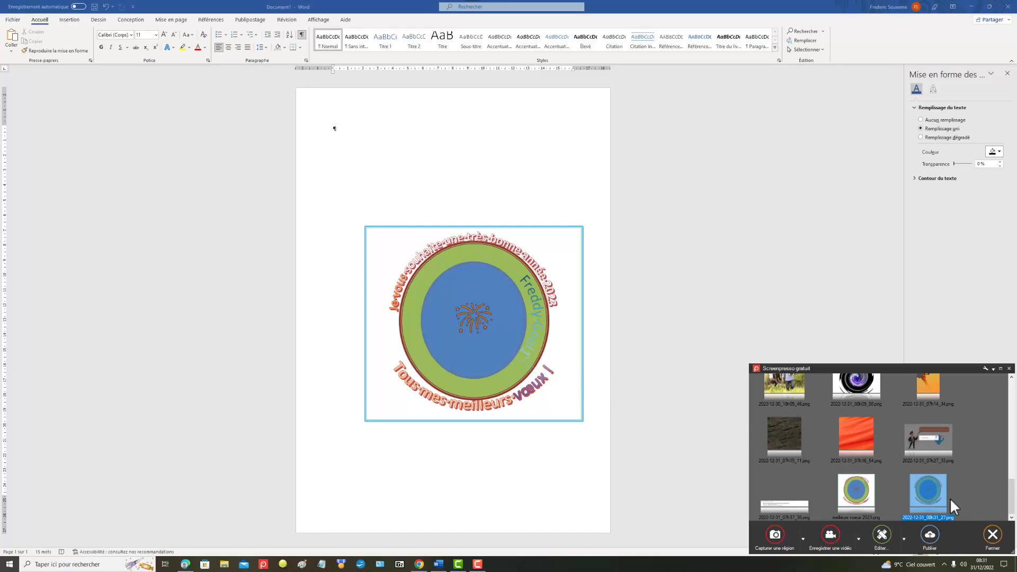
Step: Try to rename the newest capture as "meilleurs voeux 2023"
right_click(929, 517)
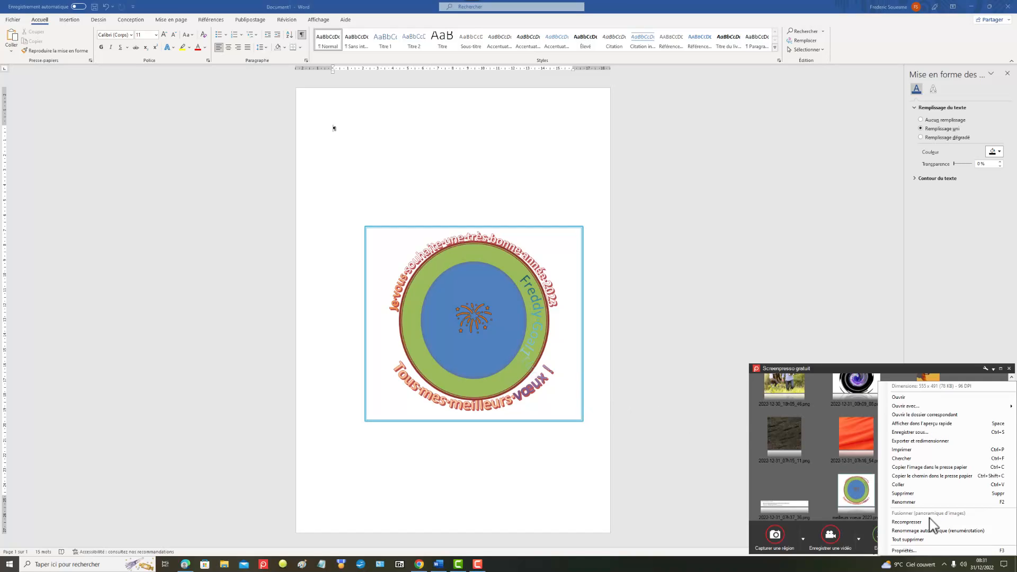
left_click(903, 503)
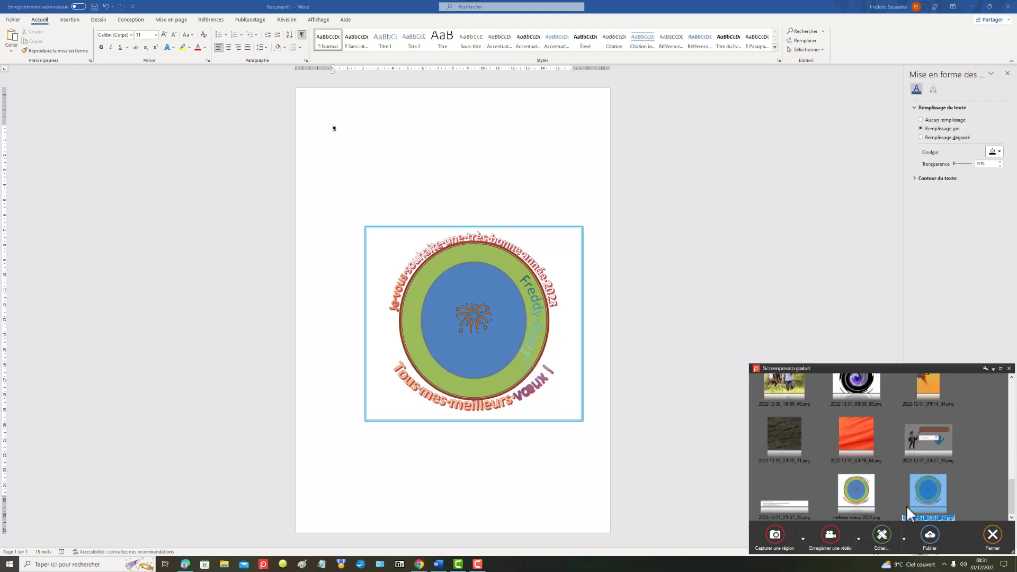
type("melleurs voe")
type("ux 2023")
key("Return")
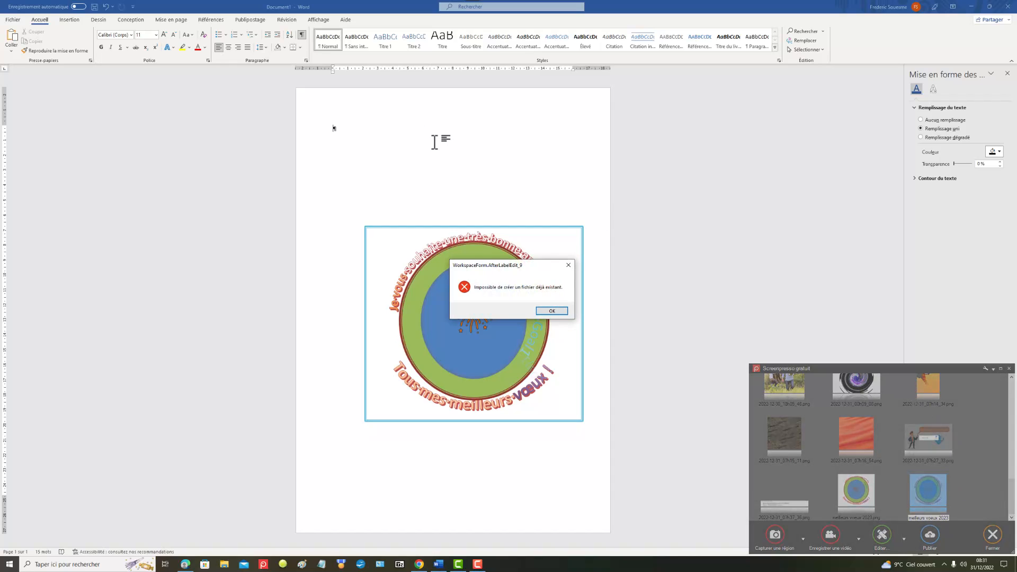
left_click(569, 264)
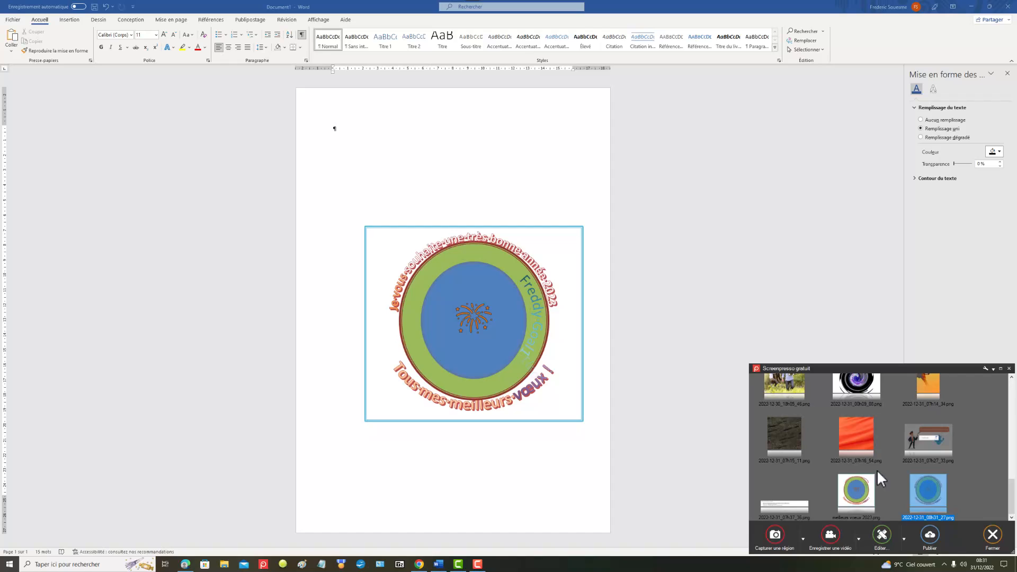
Step: Delete the outdated capture "meilleurs voeux 2023.png" from the Screenpresso workspace and confirm the deletion
left_click(858, 495)
right_click(860, 495)
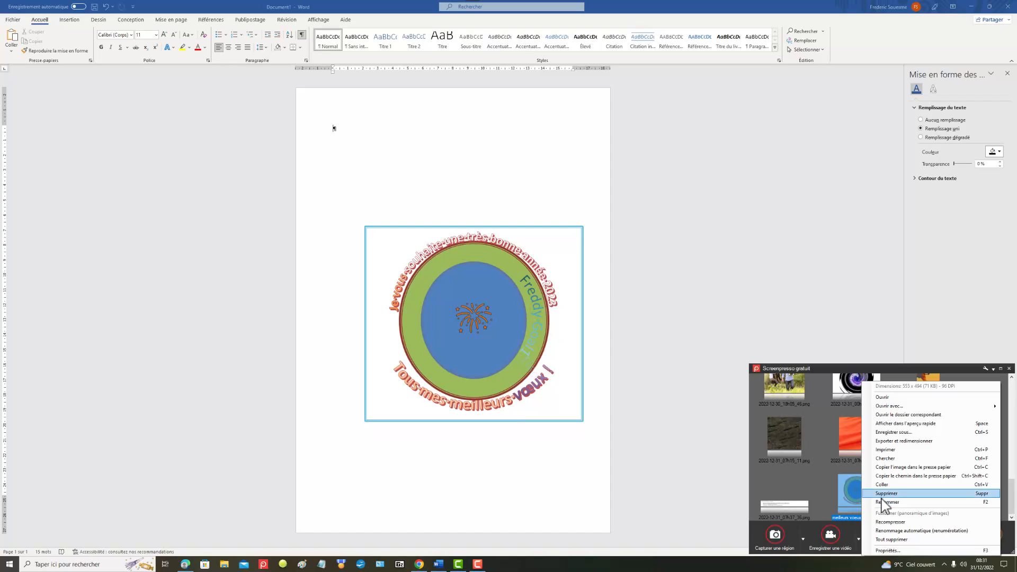
left_click(887, 509)
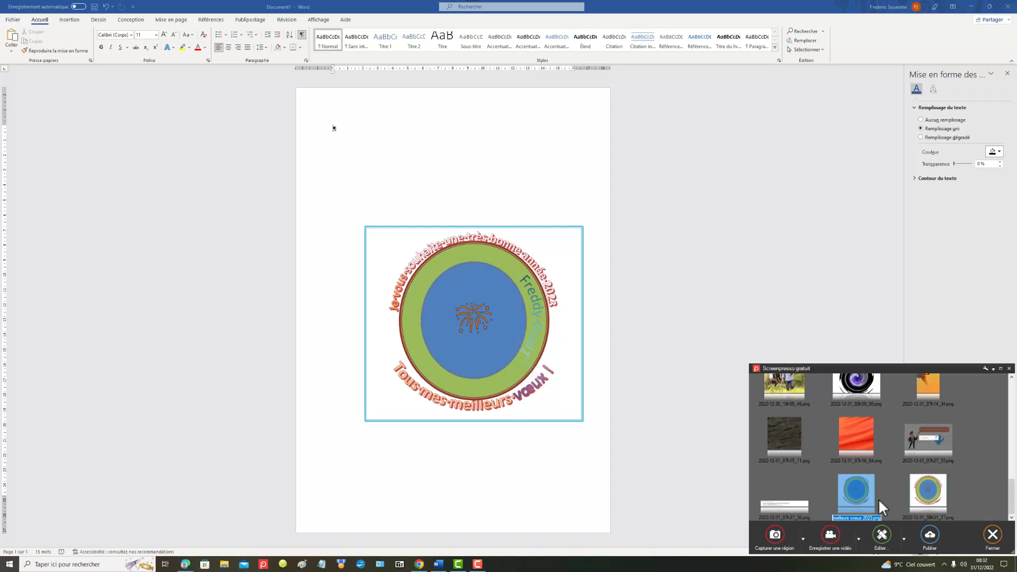
right_click(866, 494)
left_click(890, 494)
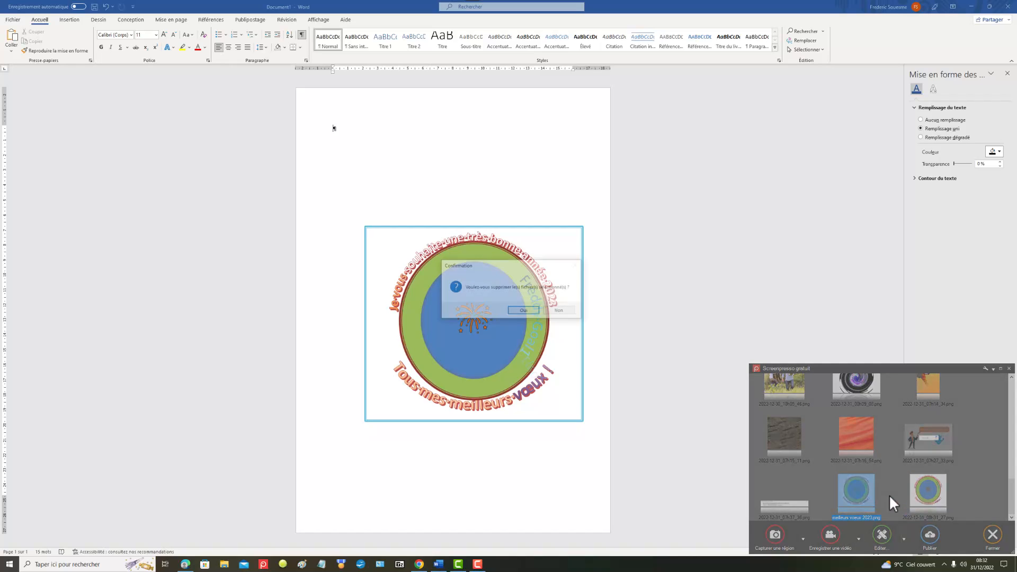
left_click(524, 311)
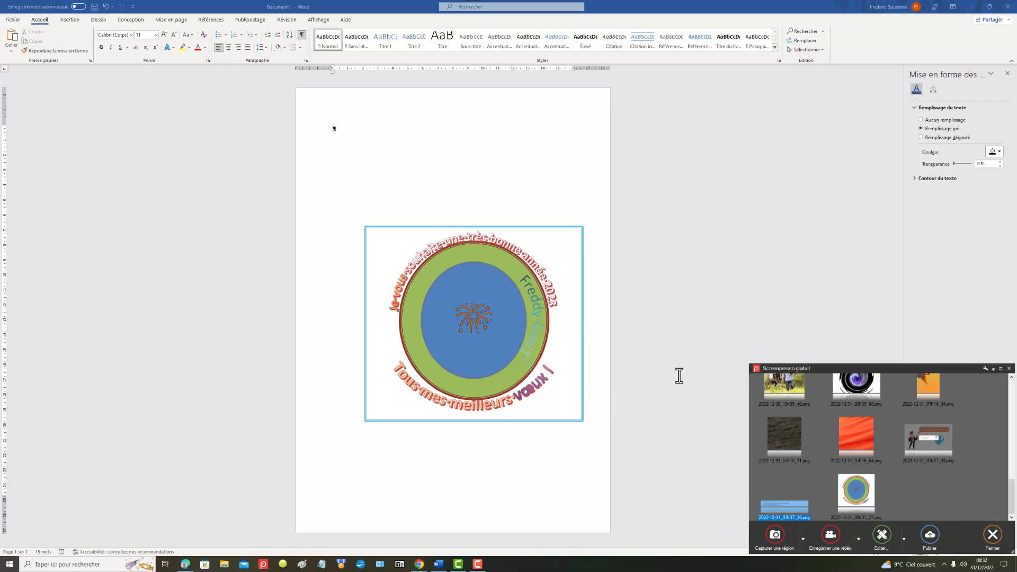
Step: Rename the remaining capture of the figure as "meilleurs voeux 2023" and return to the Word document
right_click(867, 494)
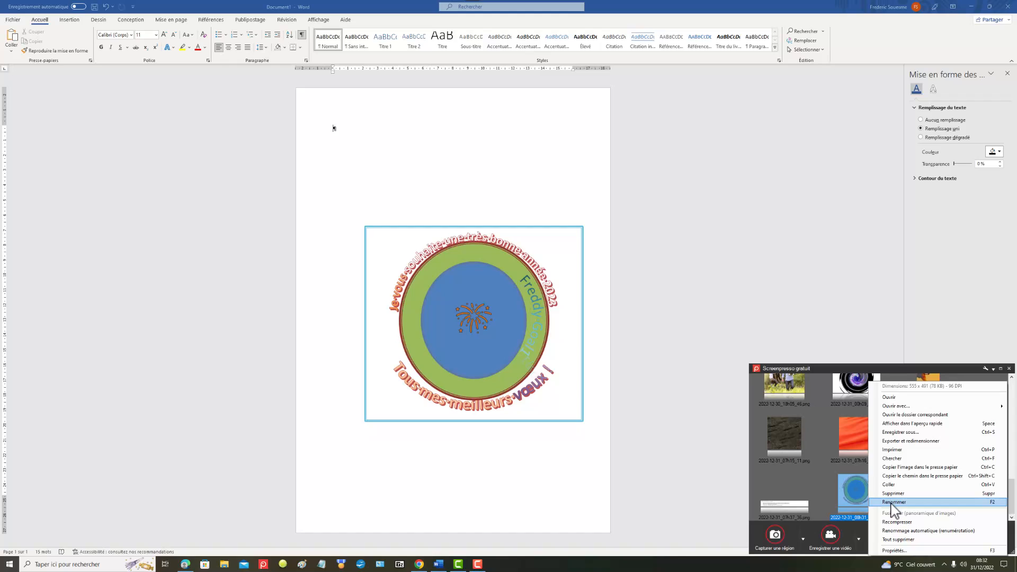
left_click(892, 502)
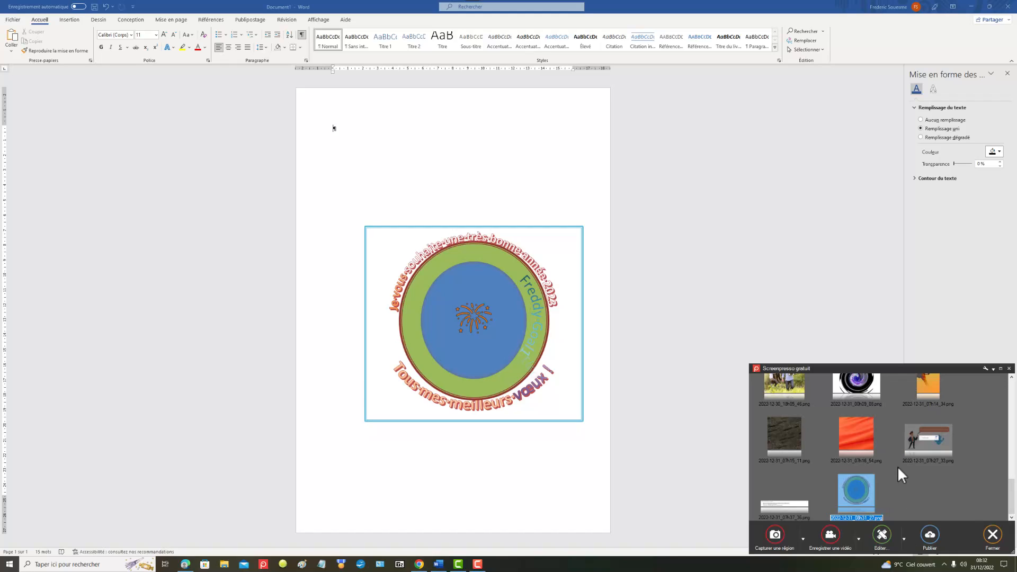
type("meilleurs voeux 2023")
key("Return")
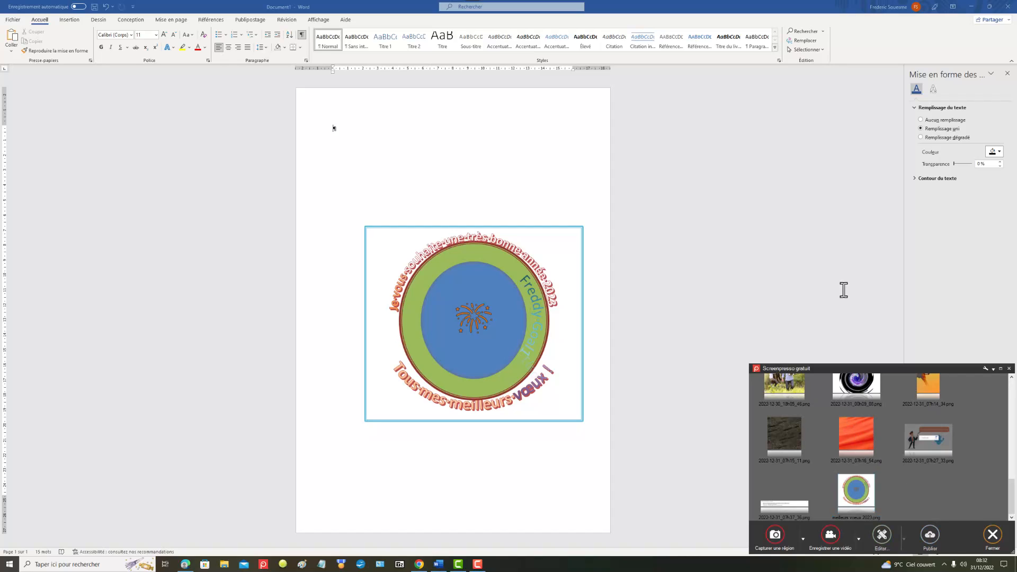
left_click(817, 276)
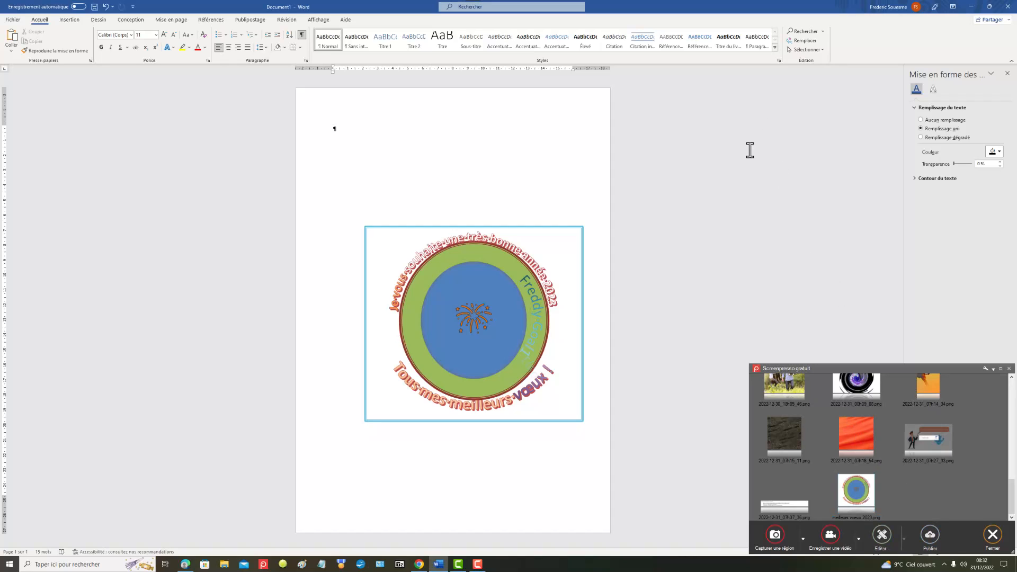
left_click(13, 20)
left_click(19, 126)
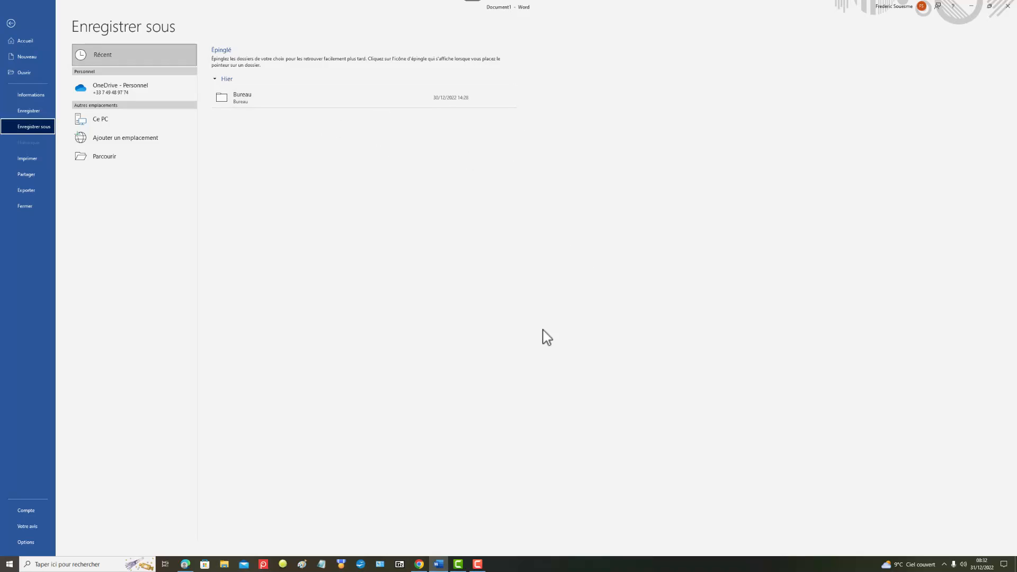
left_click(479, 565)
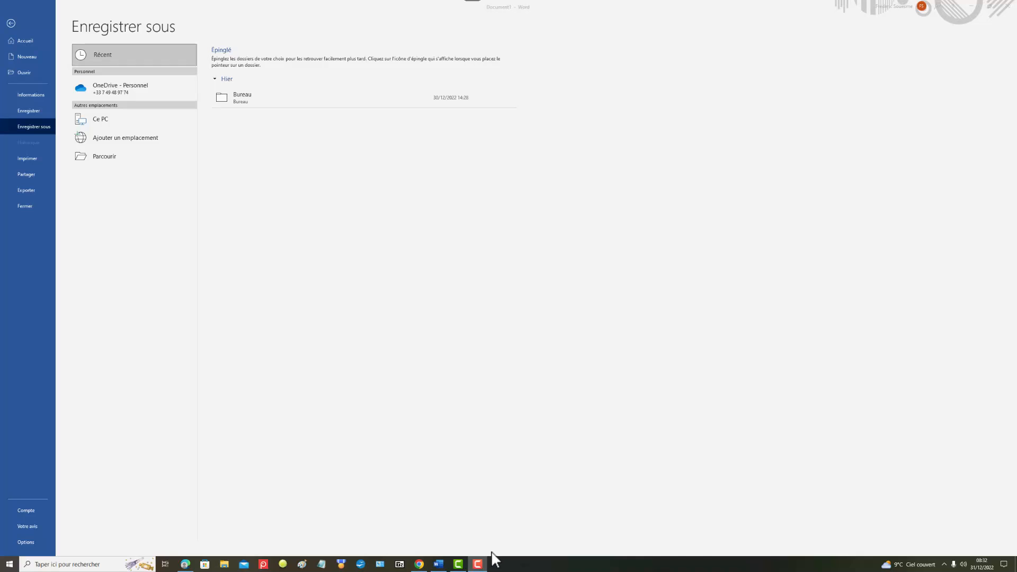
left_click(439, 564)
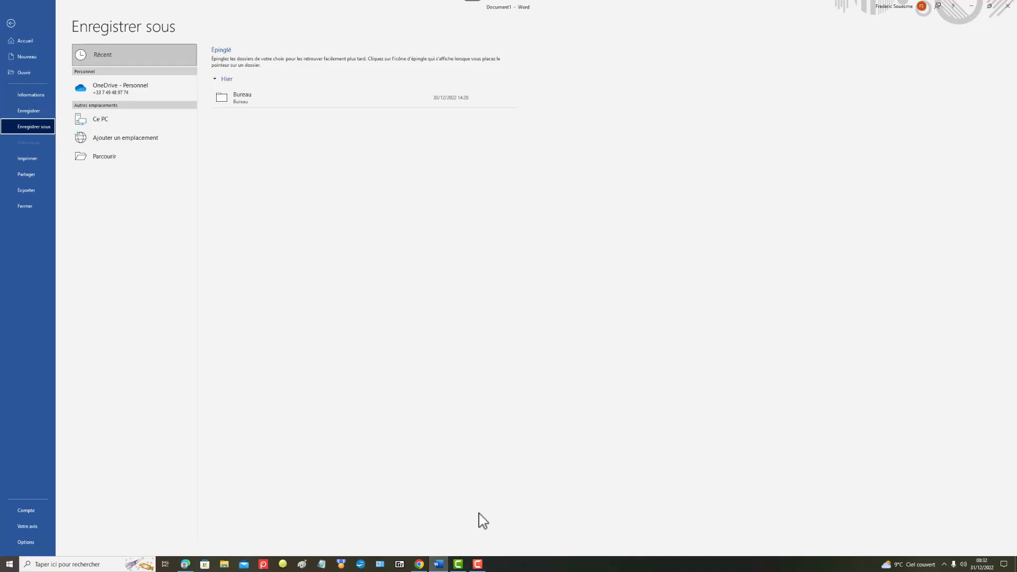
left_click(11, 23)
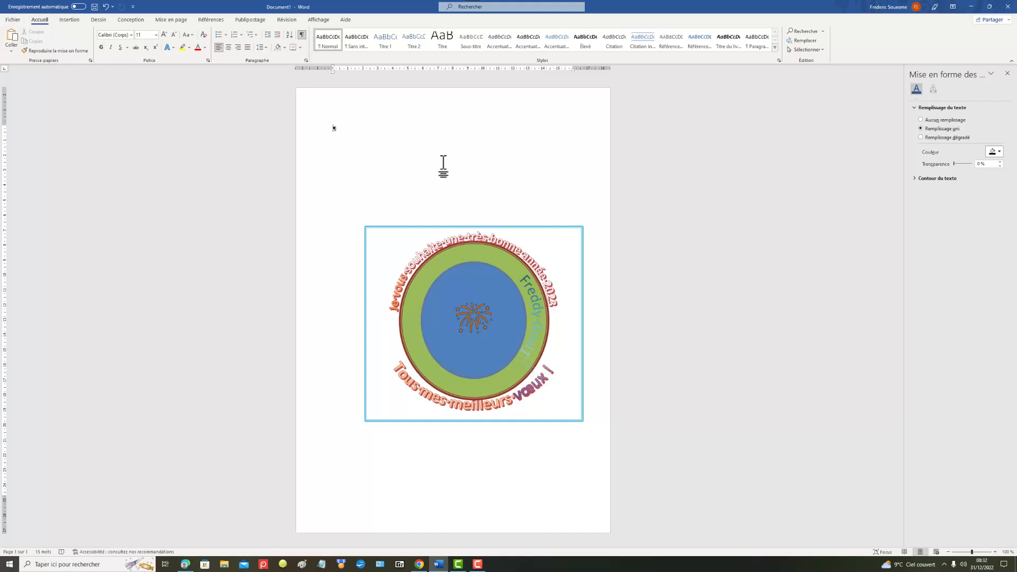
Step: Open the shape formatting of the turquoise frame around the figure and set its fill to picture or texture
left_click(465, 229)
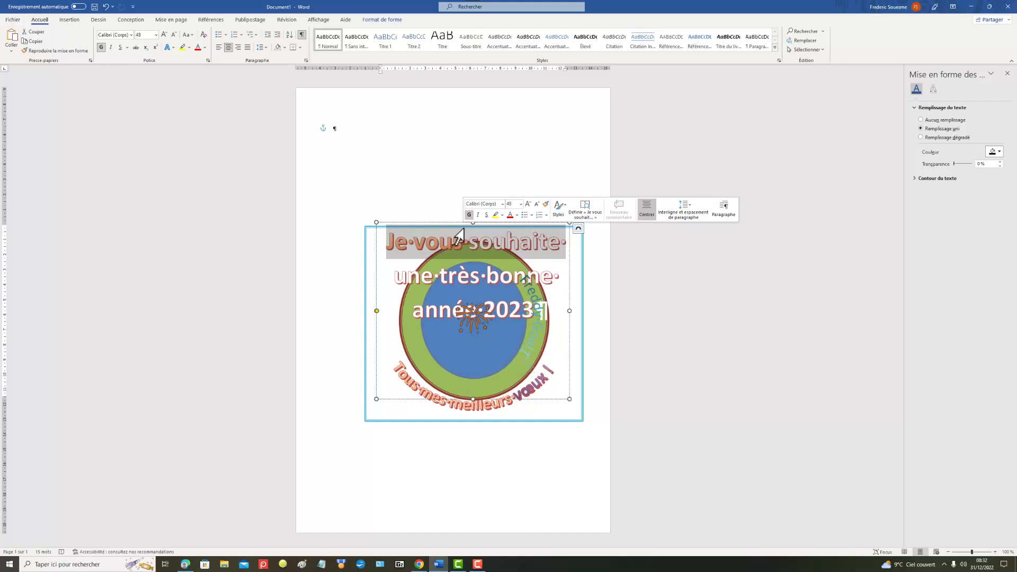
left_click(365, 229)
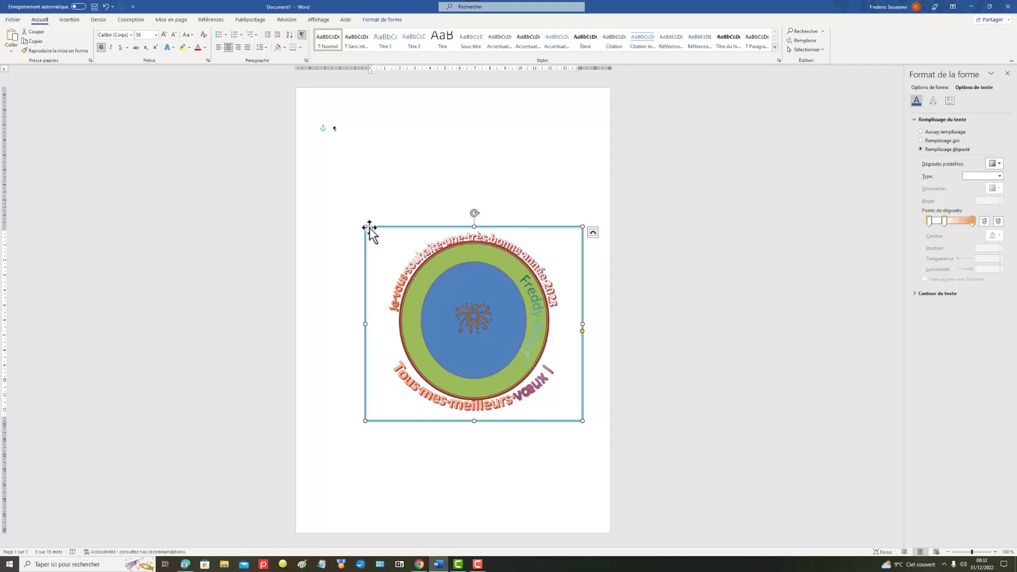
right_click(370, 228)
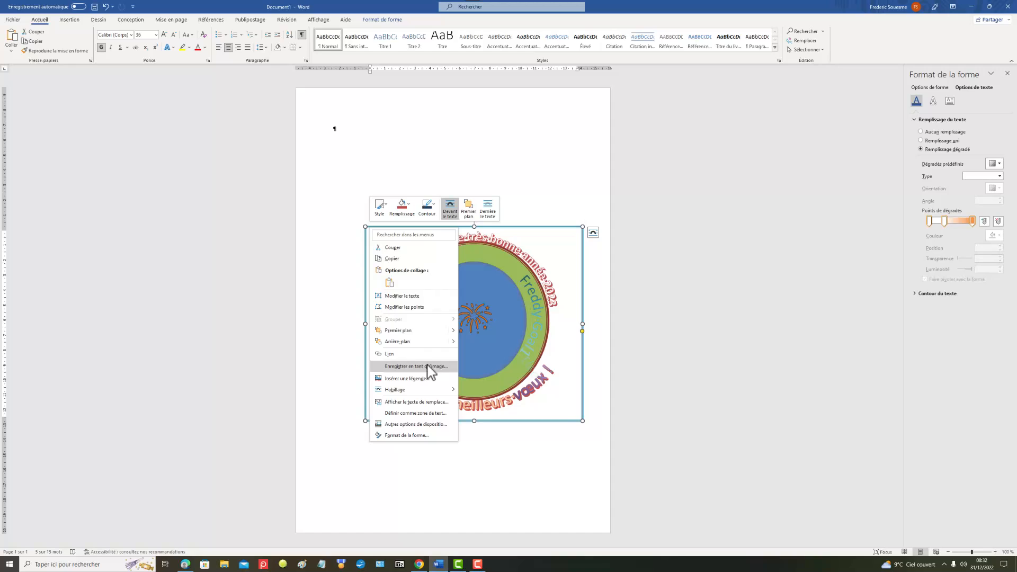
left_click(421, 435)
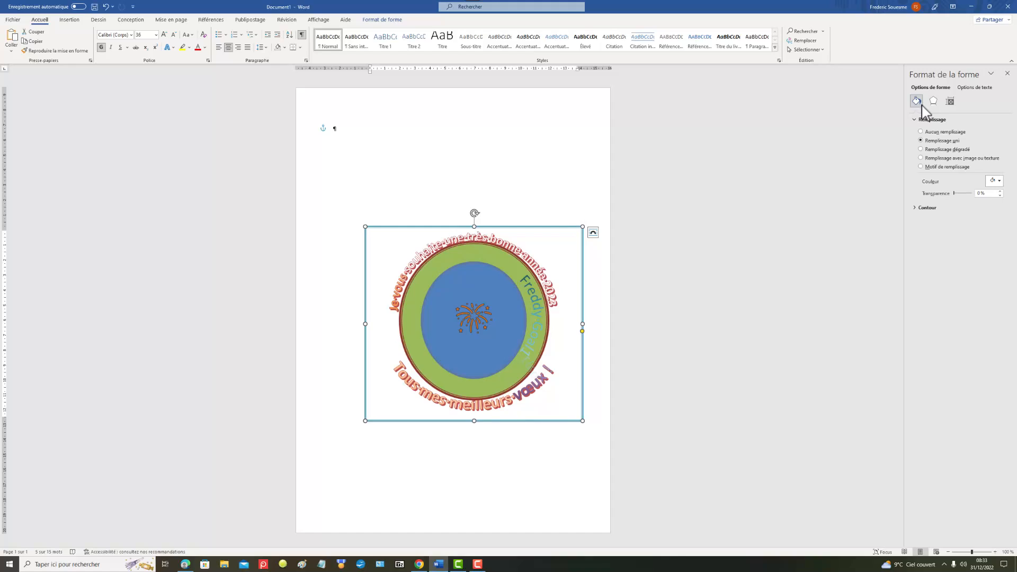
left_click(920, 167)
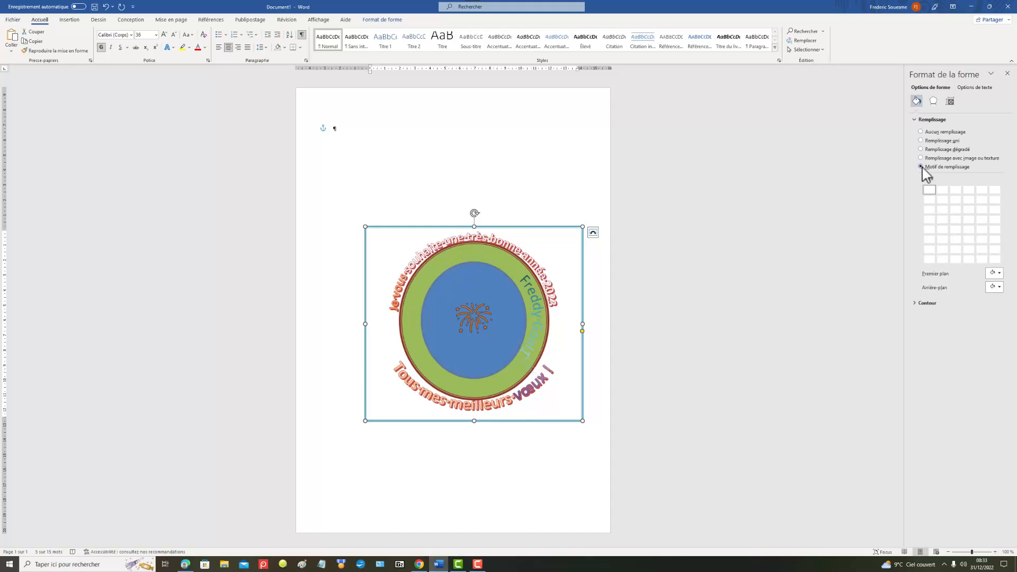
left_click(921, 158)
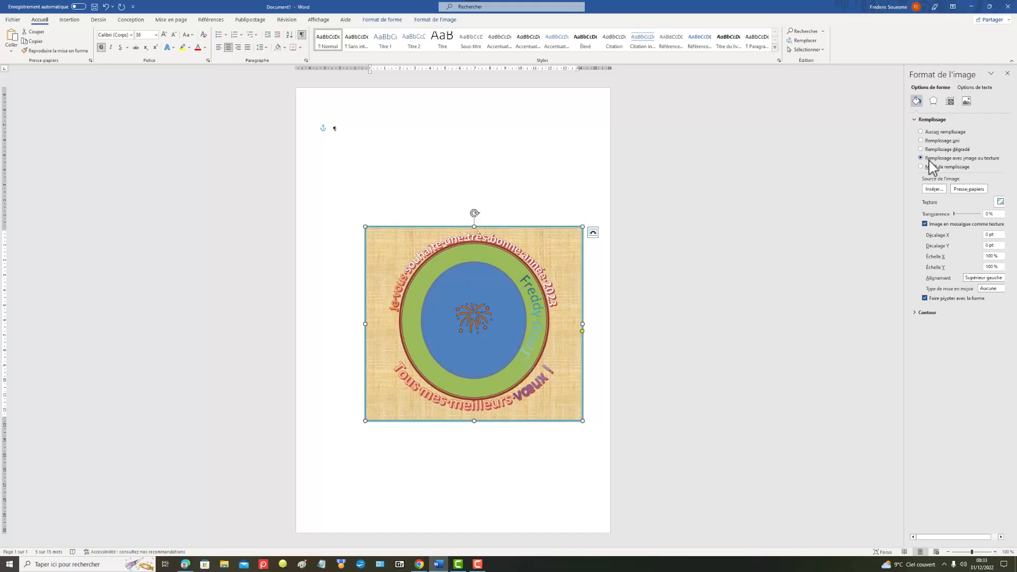
Step: Fill the frame with the red-orange image file "2022-12-31_07h16_54" from the Screenpresso pictures folder
left_click(934, 189)
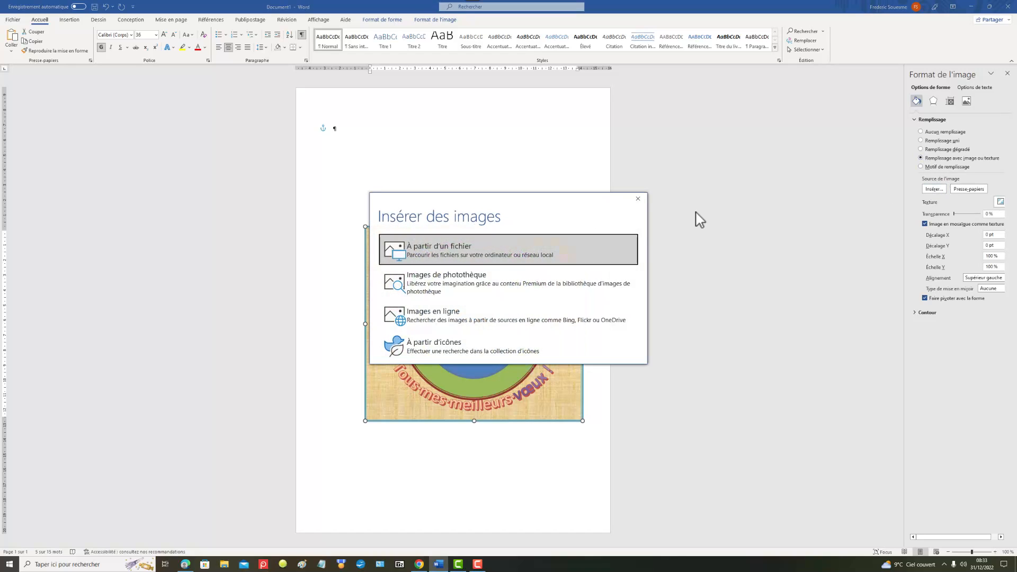
left_click(497, 258)
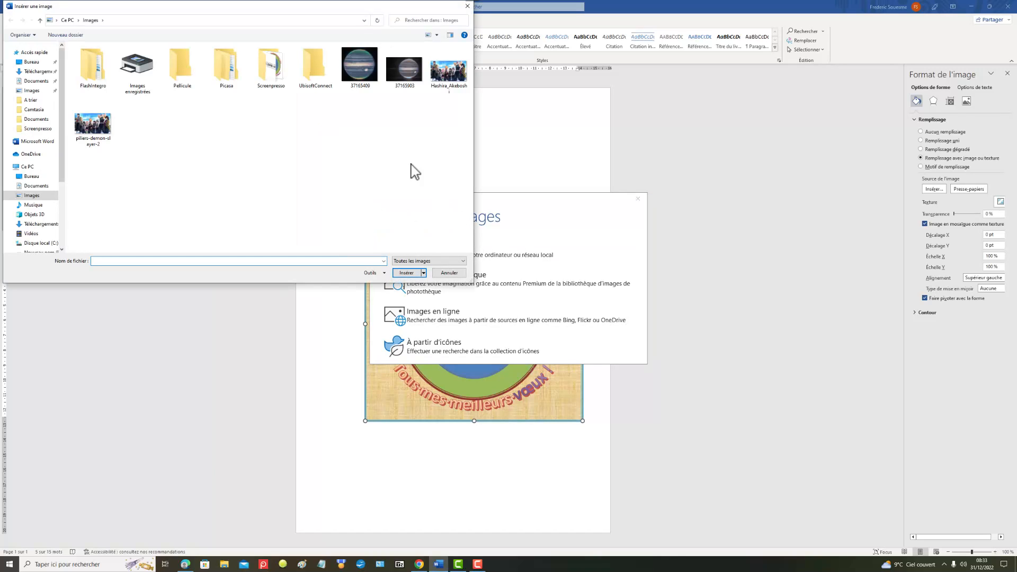
double_click(270, 72)
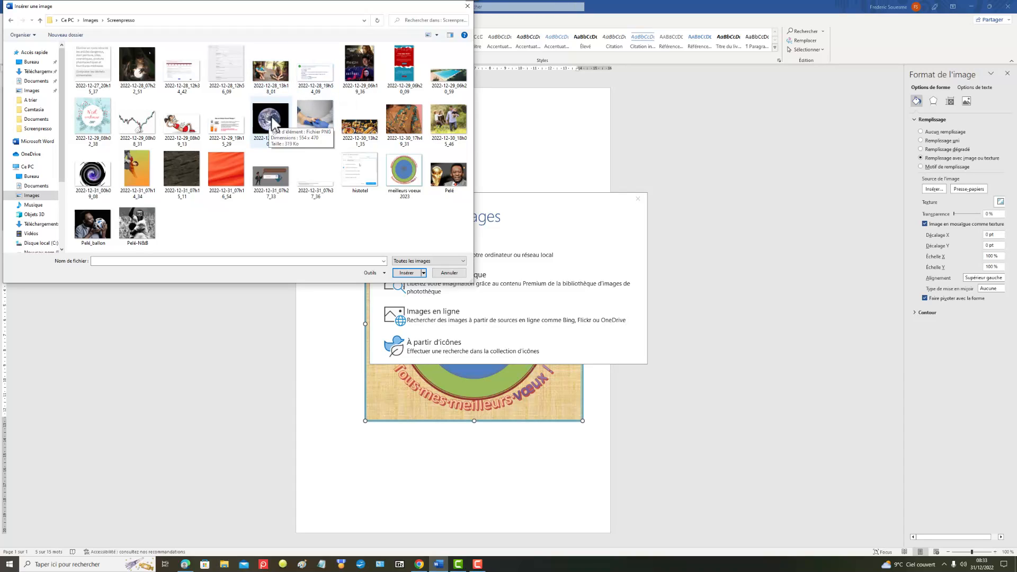
left_click(224, 167)
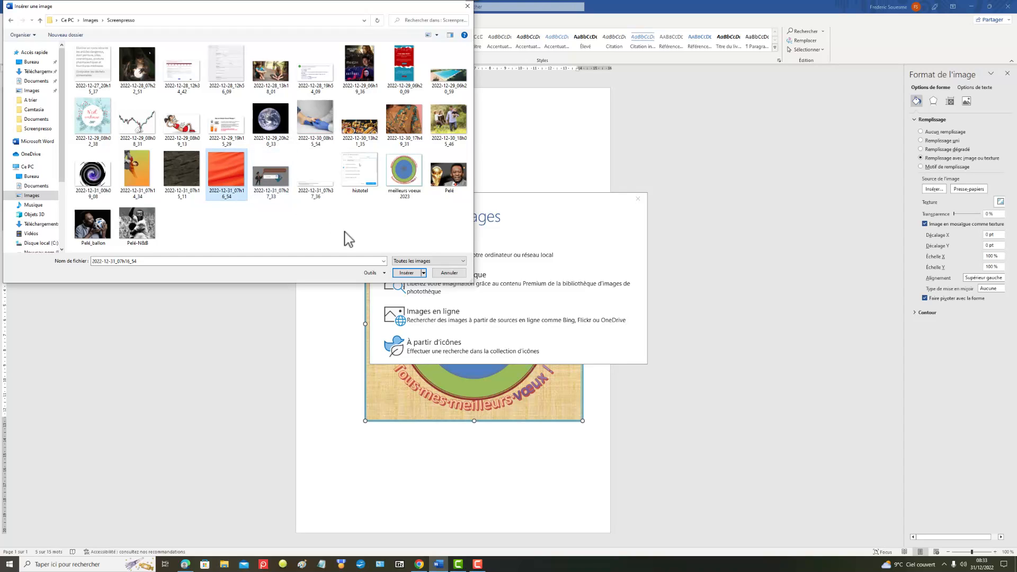
left_click(411, 273)
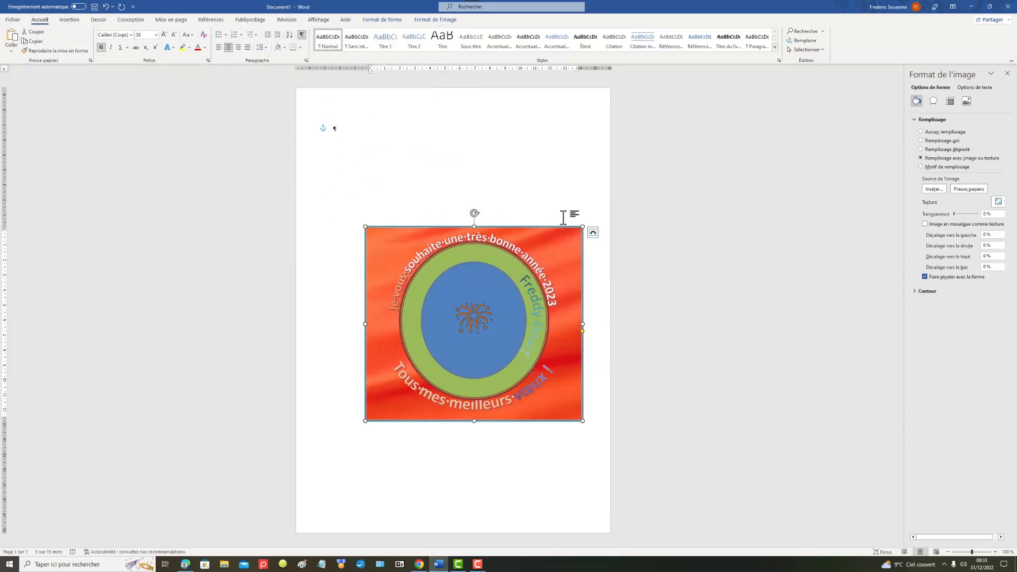